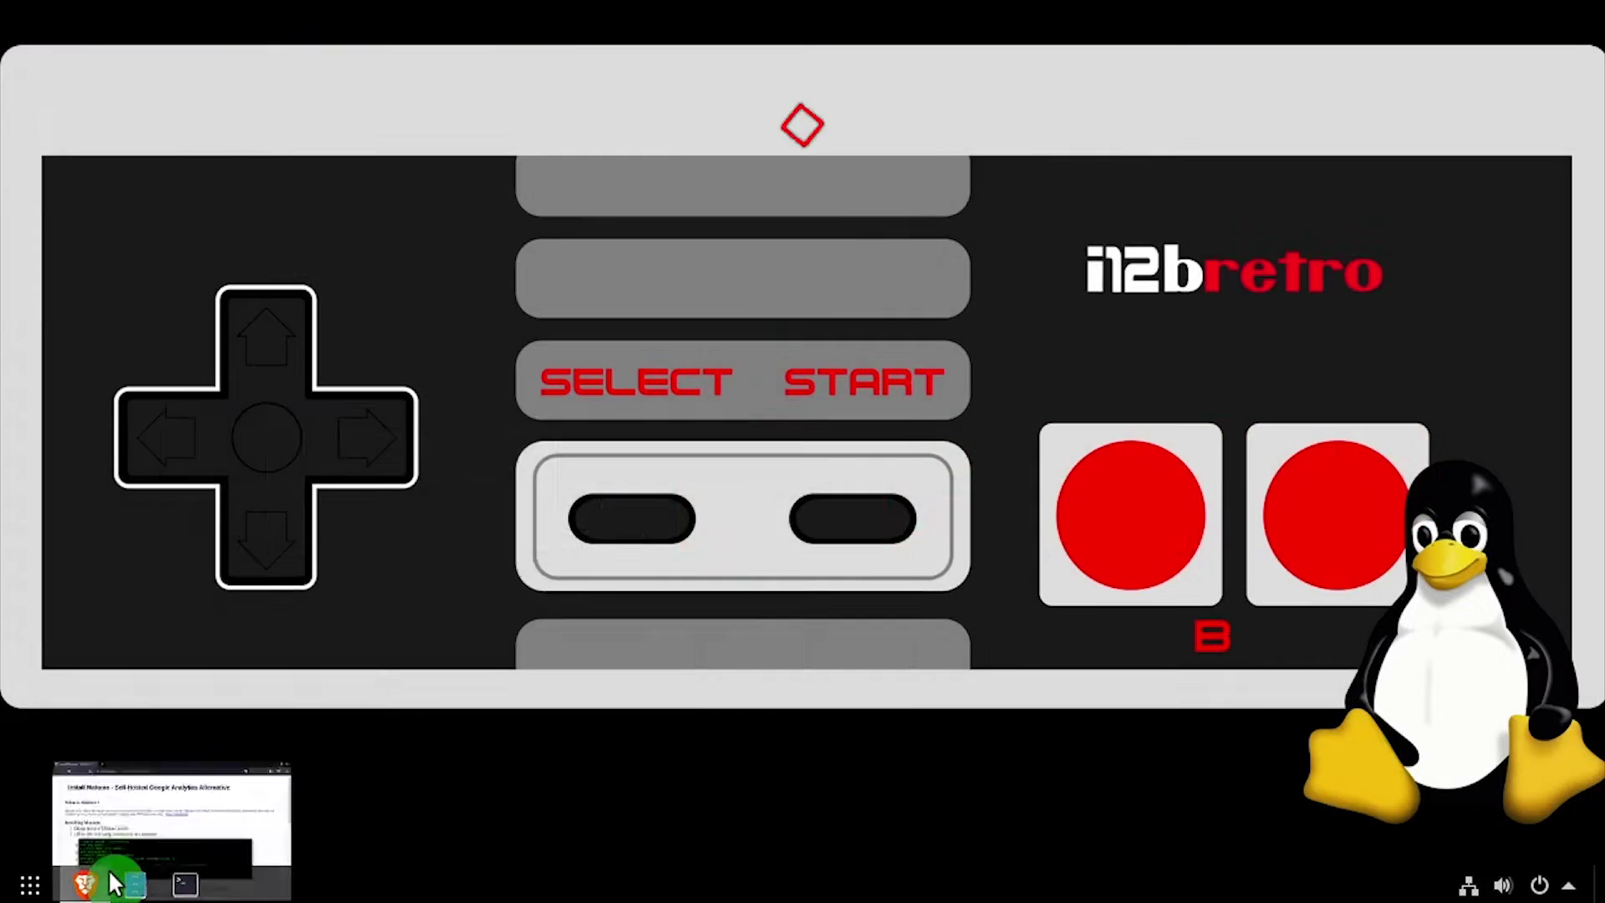
Show the Brave window with the Matomo installation tutorial and its terminal commands
{"action": "left_click", "coordinate": [117, 884]}
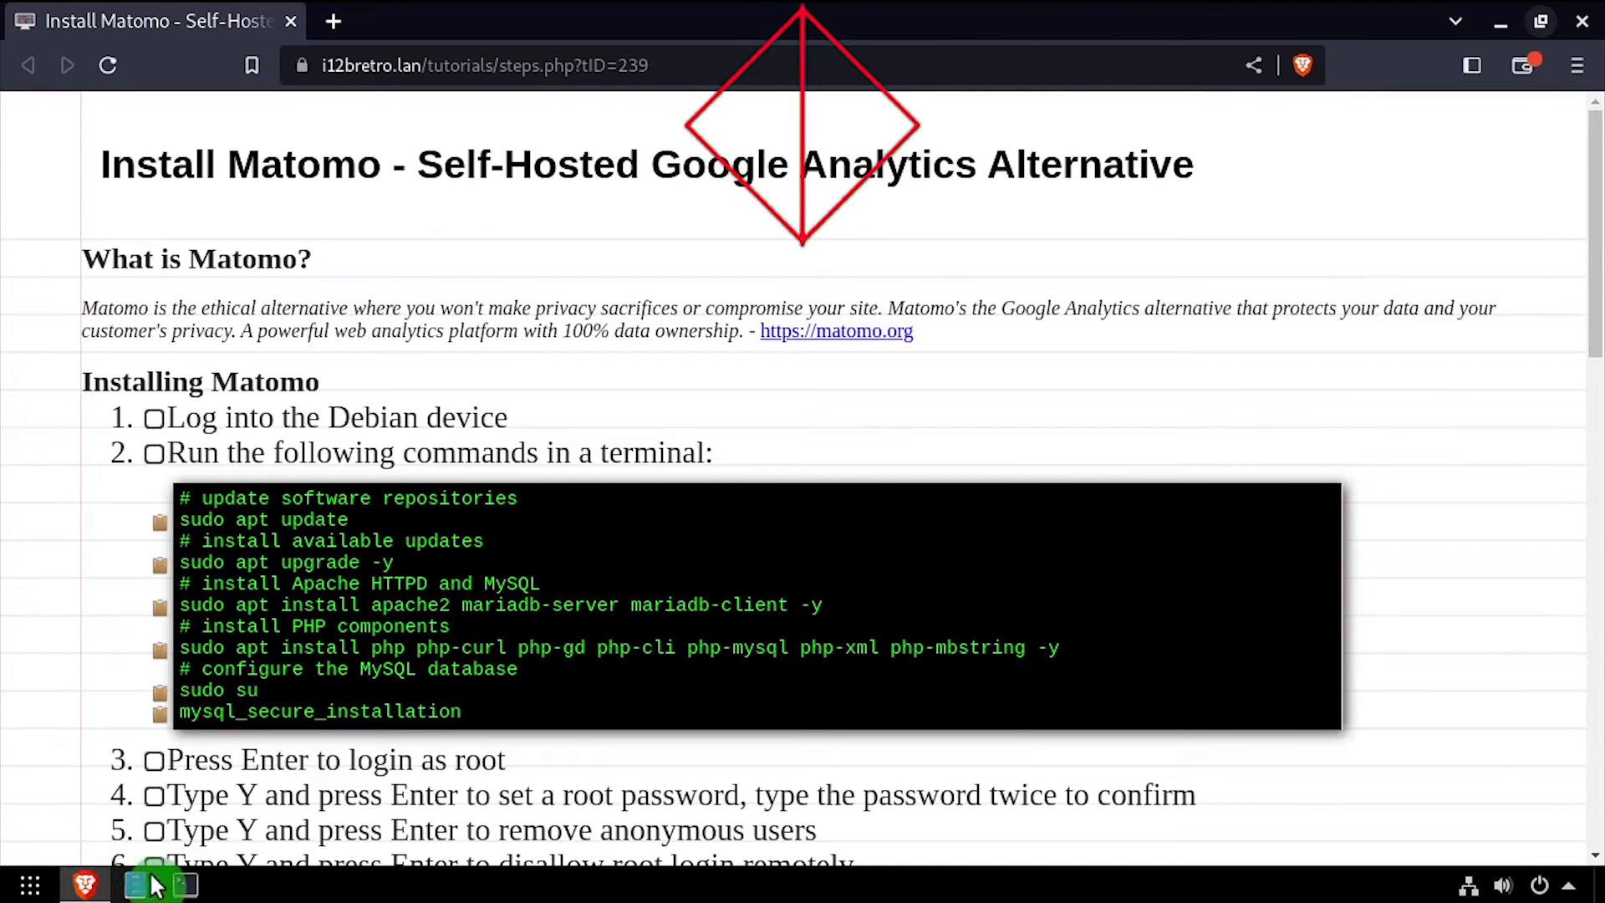
In a terminal tiled on the right, run sudo apt update and sudo apt upgrade -y
{"action": "left_click", "coordinate": [105, 880]}
{"action": "key", "text": "super+Right"}
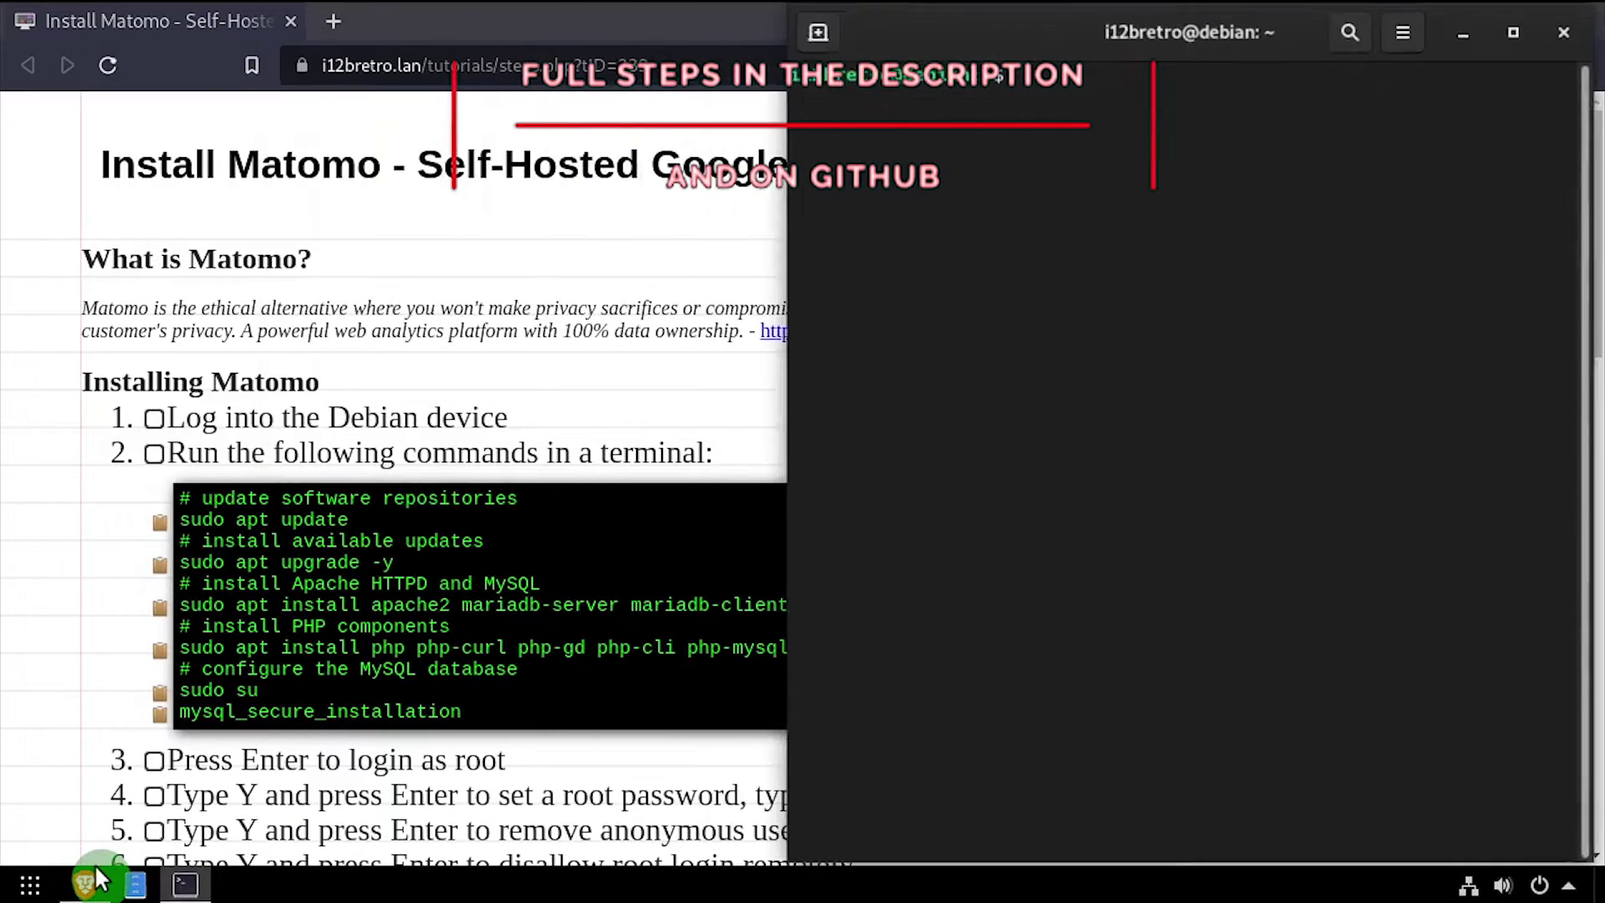
{"action": "left_click", "coordinate": [160, 522]}
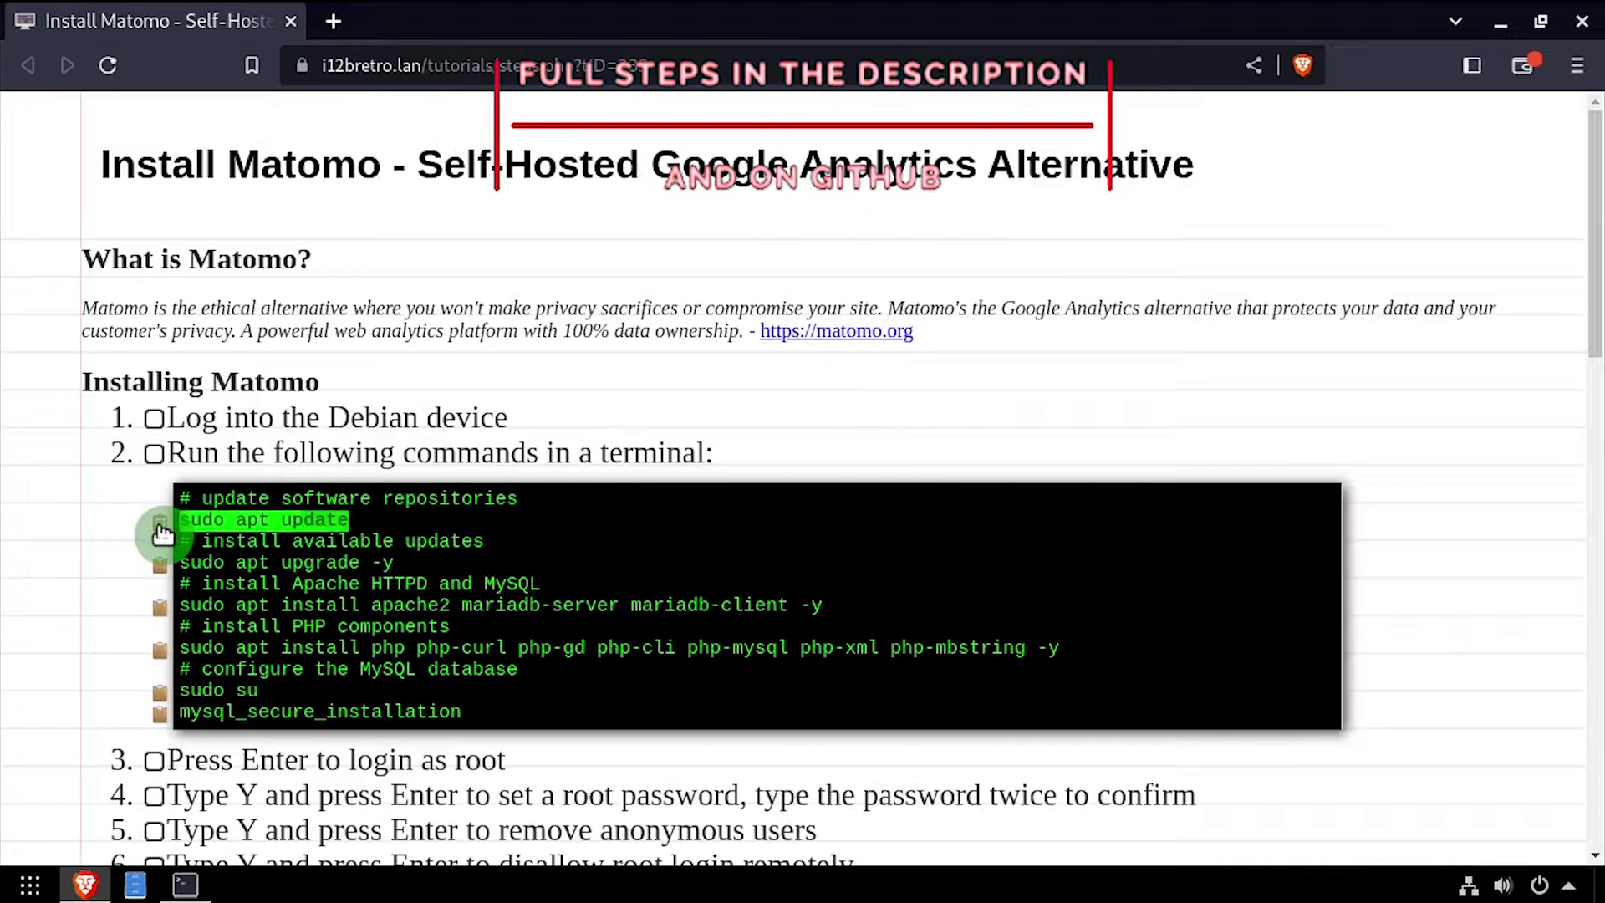
{"action": "key", "text": "ctrl+shift+v"}
{"action": "key", "text": "Return"}
{"action": "key", "text": "Return"}
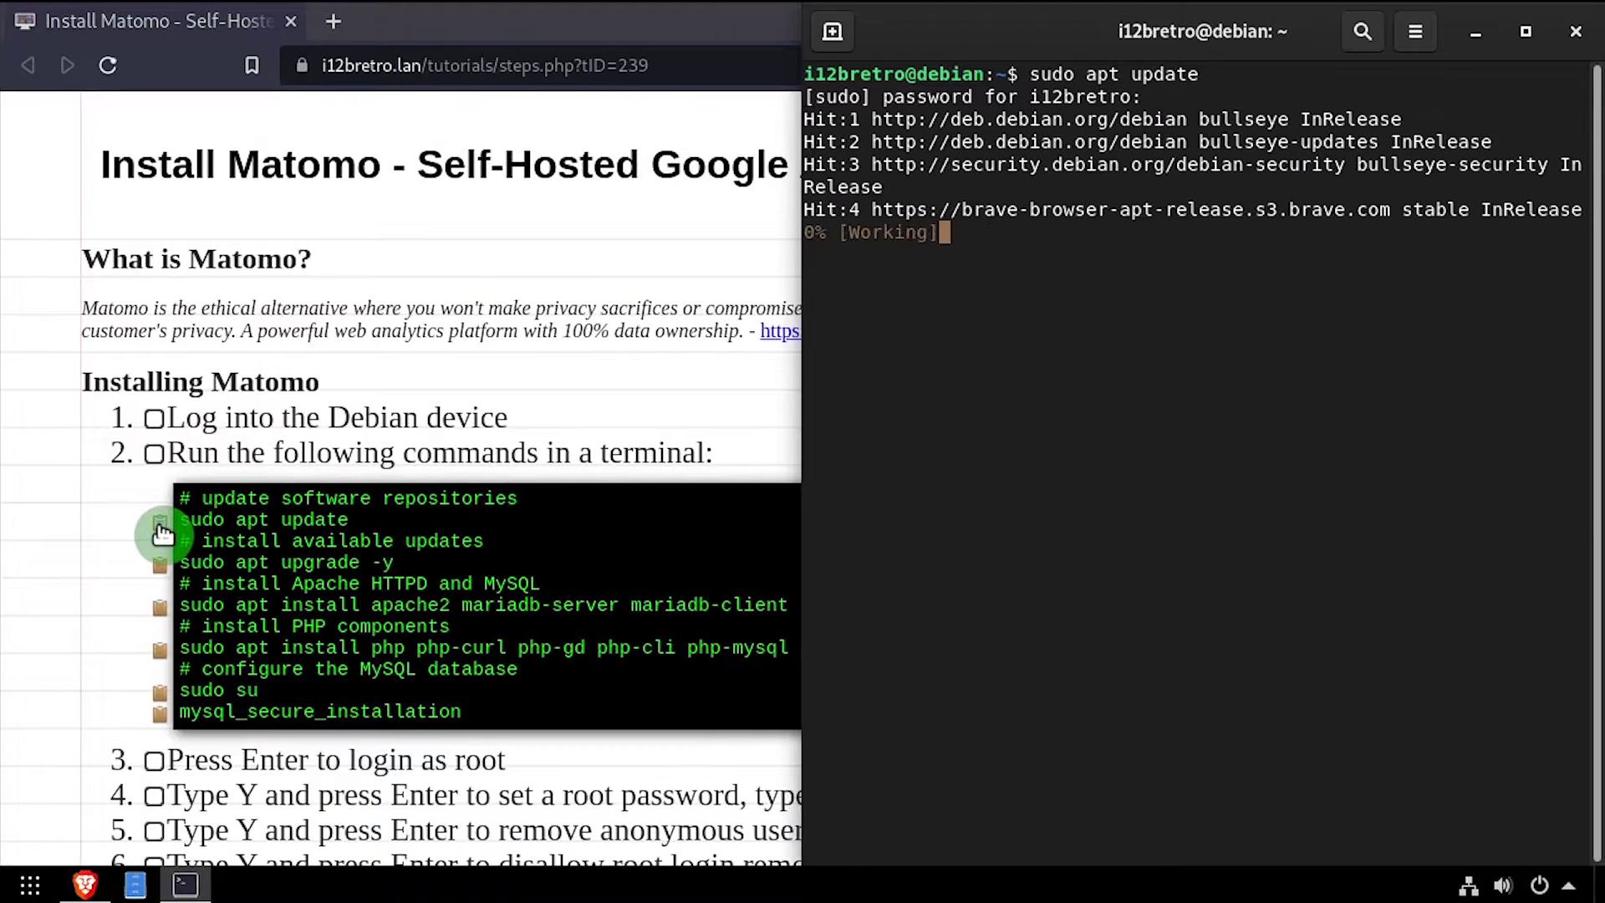
{"action": "left_click", "coordinate": [159, 566]}
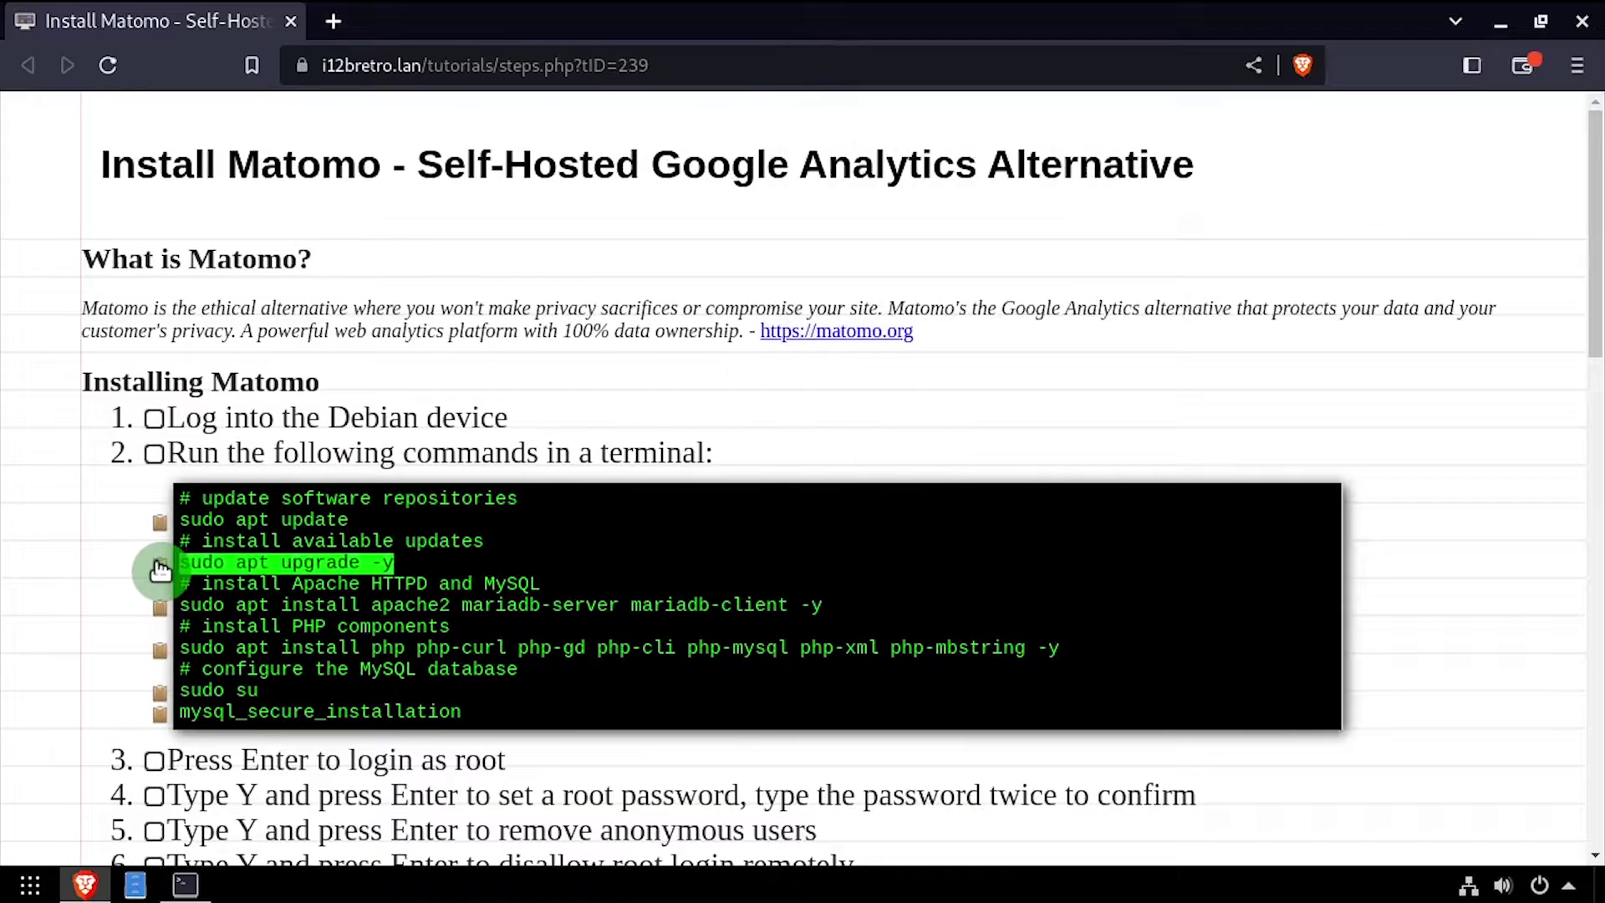
{"action": "key", "text": "alt+Tab"}
{"action": "key", "text": "ctrl+shift+v"}
{"action": "key", "text": "Return"}
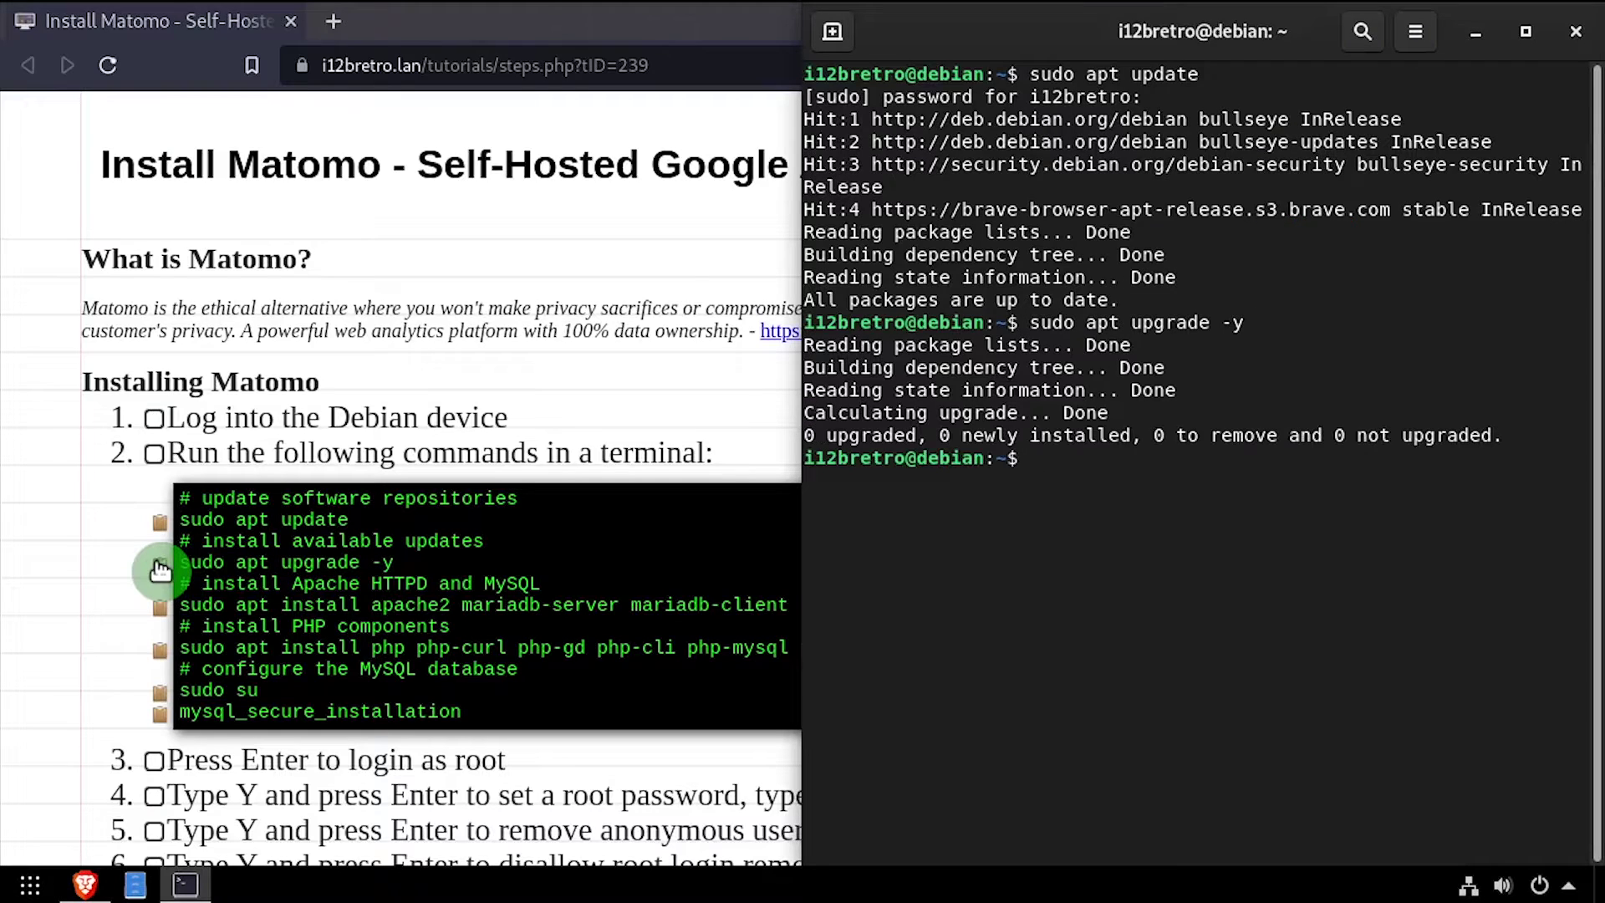
Install Apache, MariaDB and the PHP components from the tutorial, then clear the terminal
{"action": "left_click", "coordinate": [156, 586]}
{"action": "left_click", "coordinate": [159, 608]}
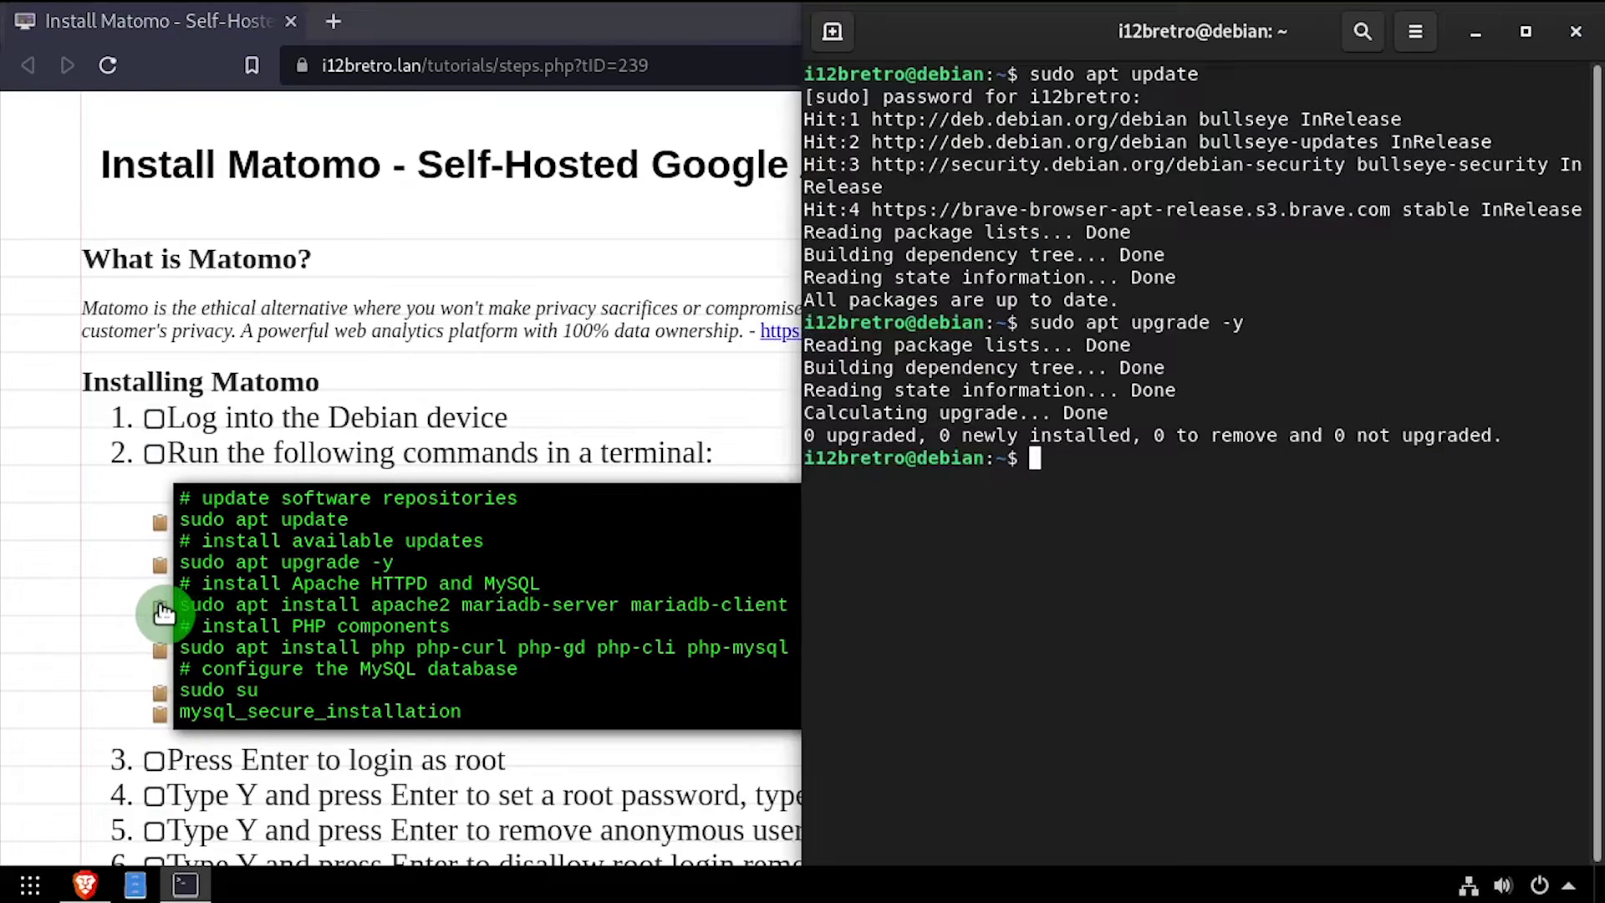
{"action": "key", "text": "alt+Tab"}
{"action": "key", "text": "ctrl+shift+v"}
{"action": "key", "text": "Return"}
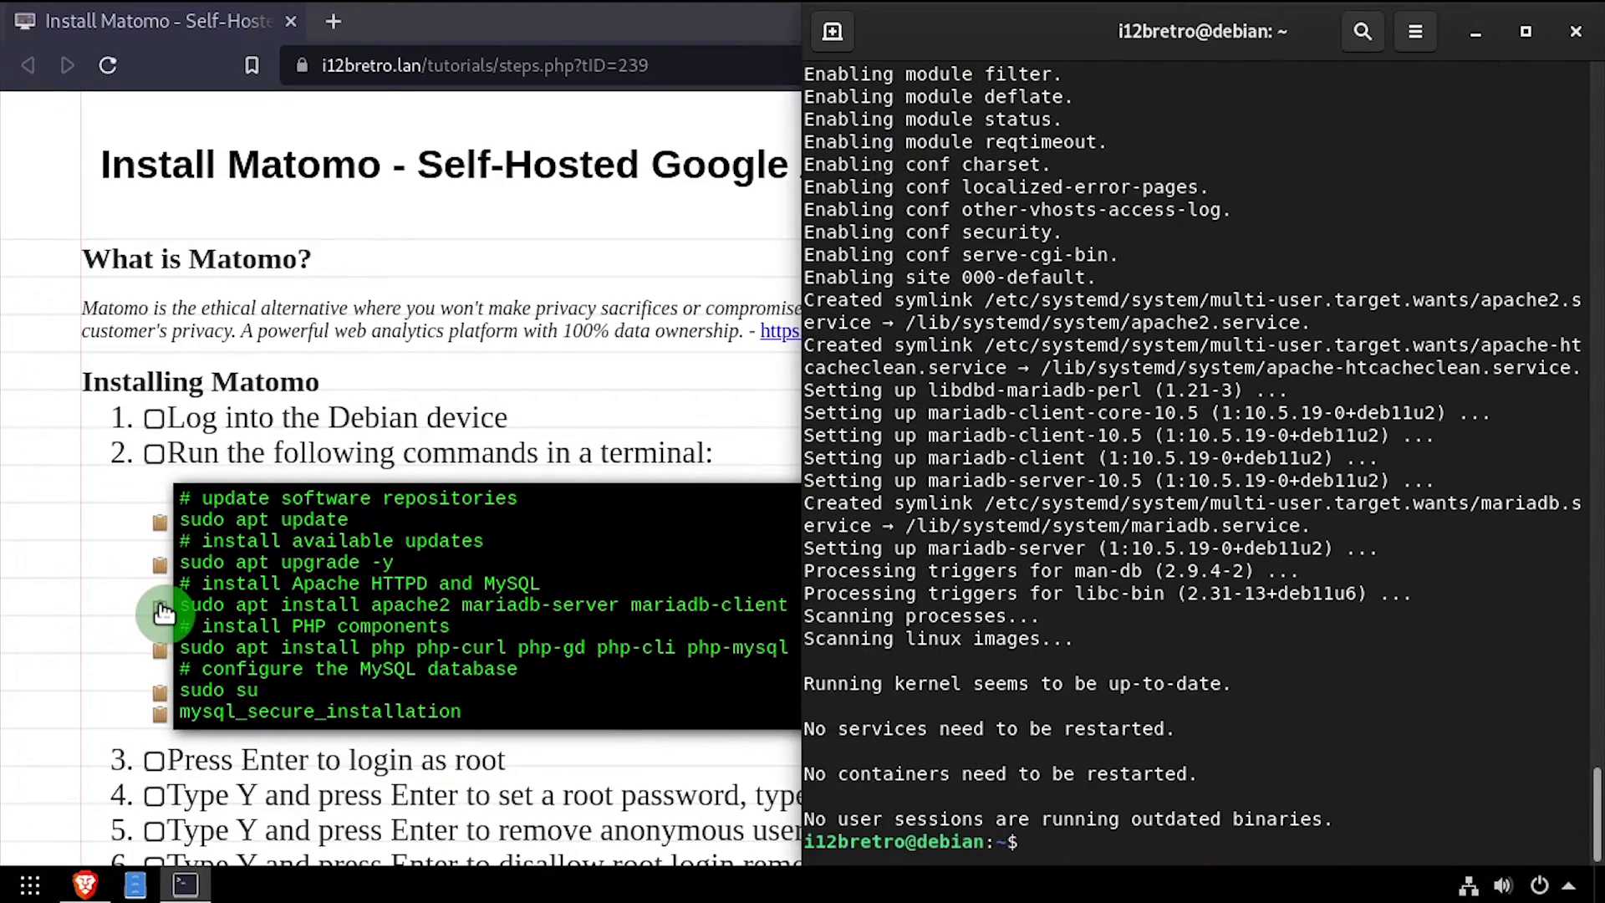
{"action": "left_click", "coordinate": [155, 648]}
{"action": "left_click", "coordinate": [159, 652]}
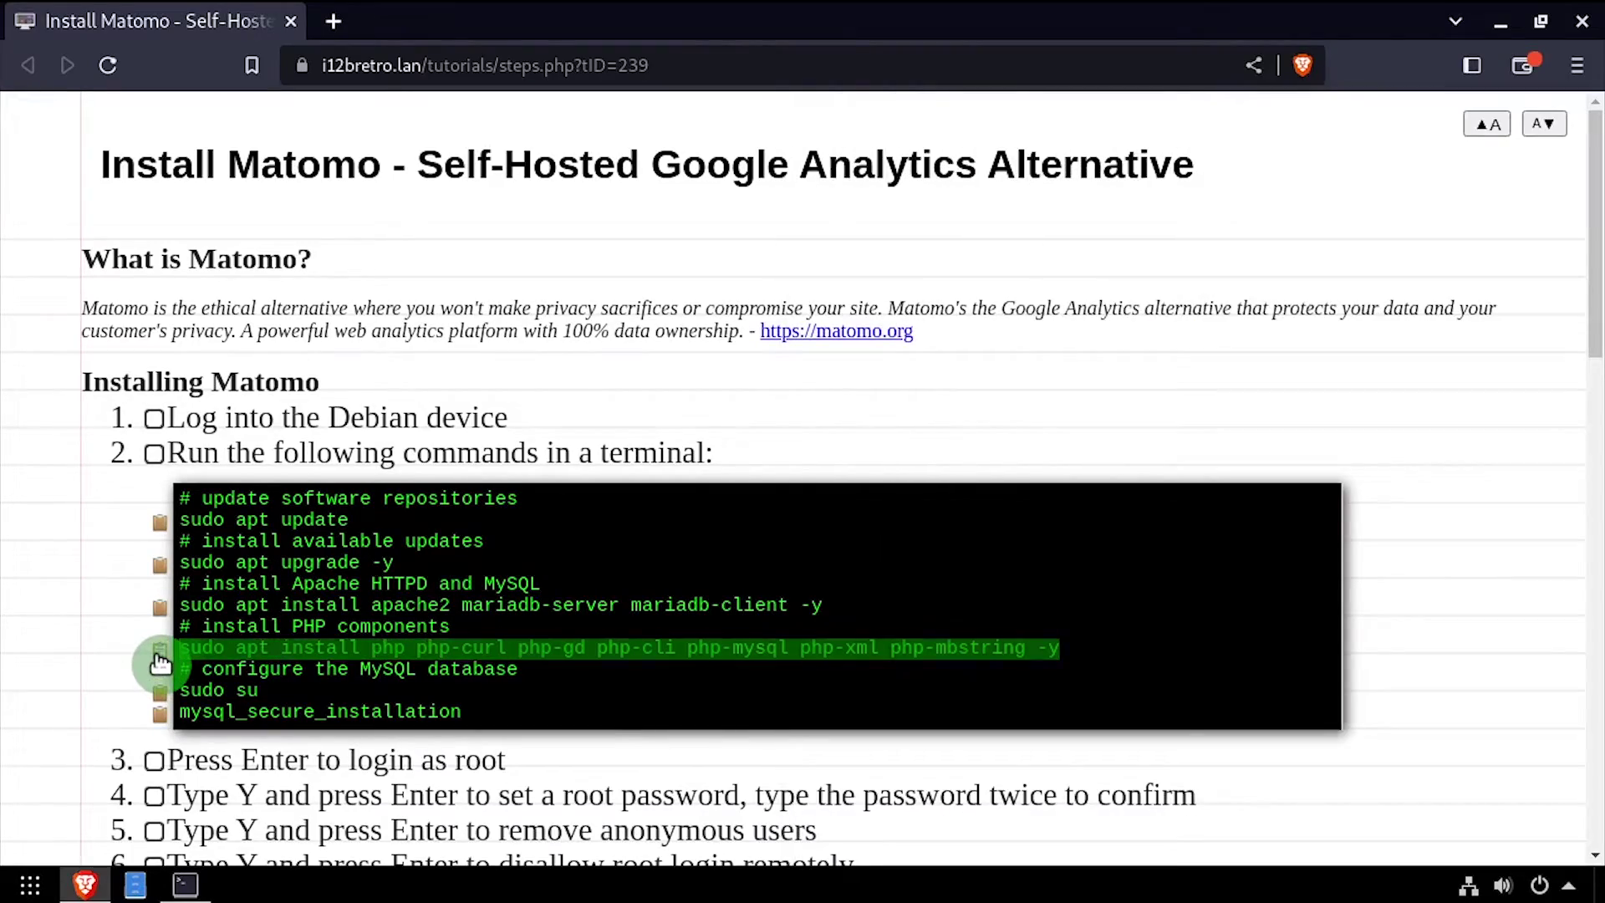
{"action": "key", "text": "alt+Tab"}
{"action": "key", "text": "ctrl+shift+v"}
{"action": "key", "text": "Return"}
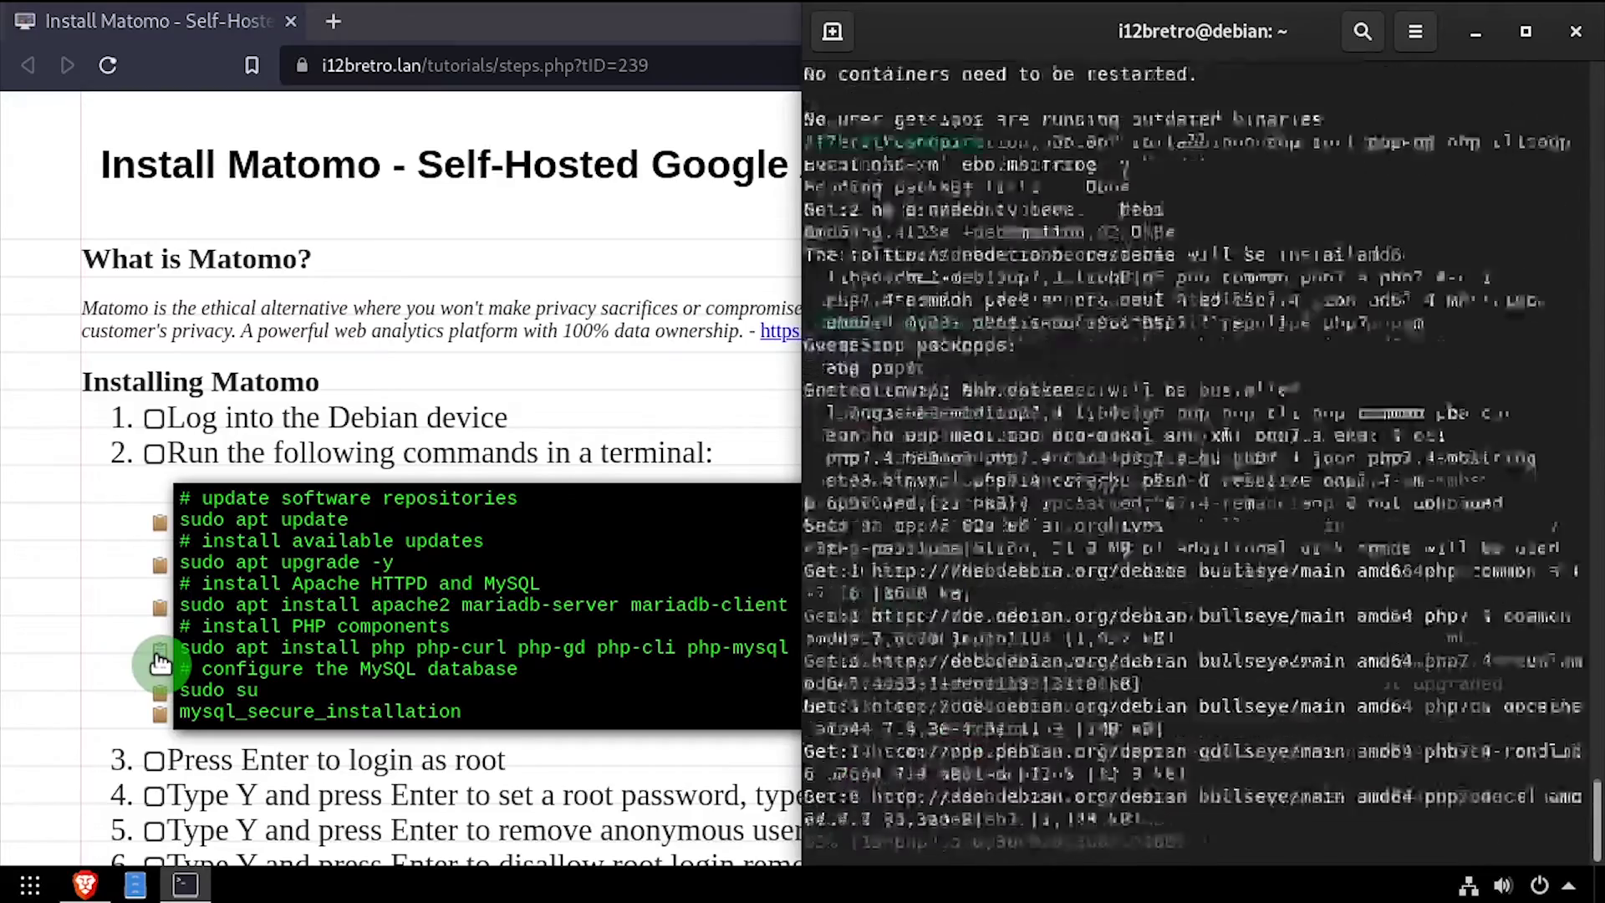
{"action": "type", "text": "cl"}
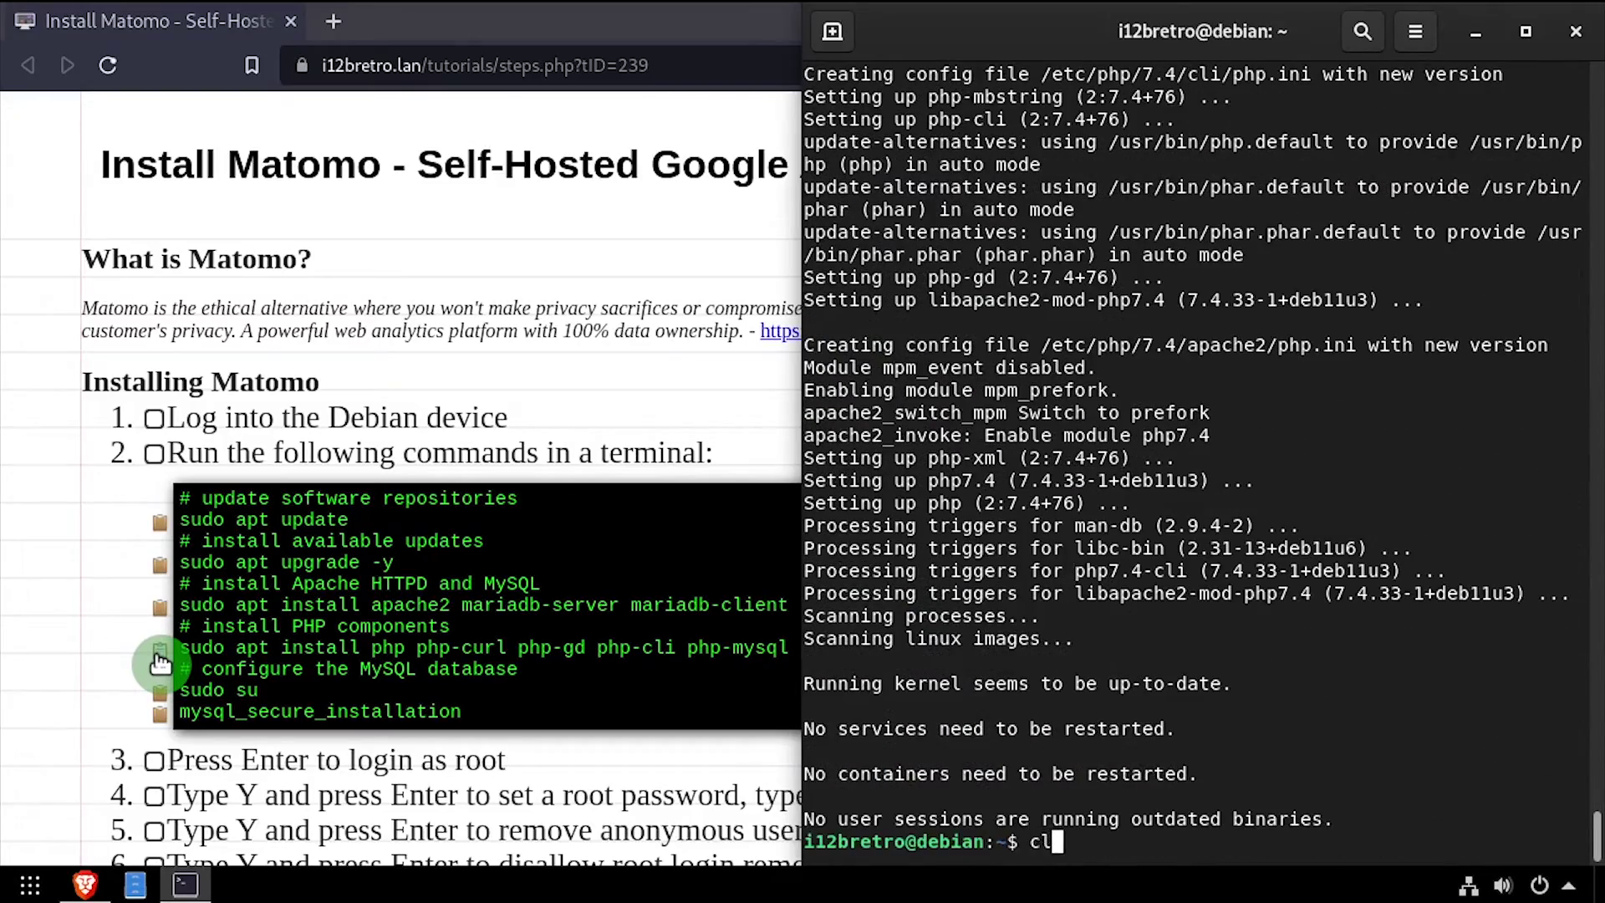
{"action": "type", "text": "ear"}
{"action": "key", "text": "Return"}
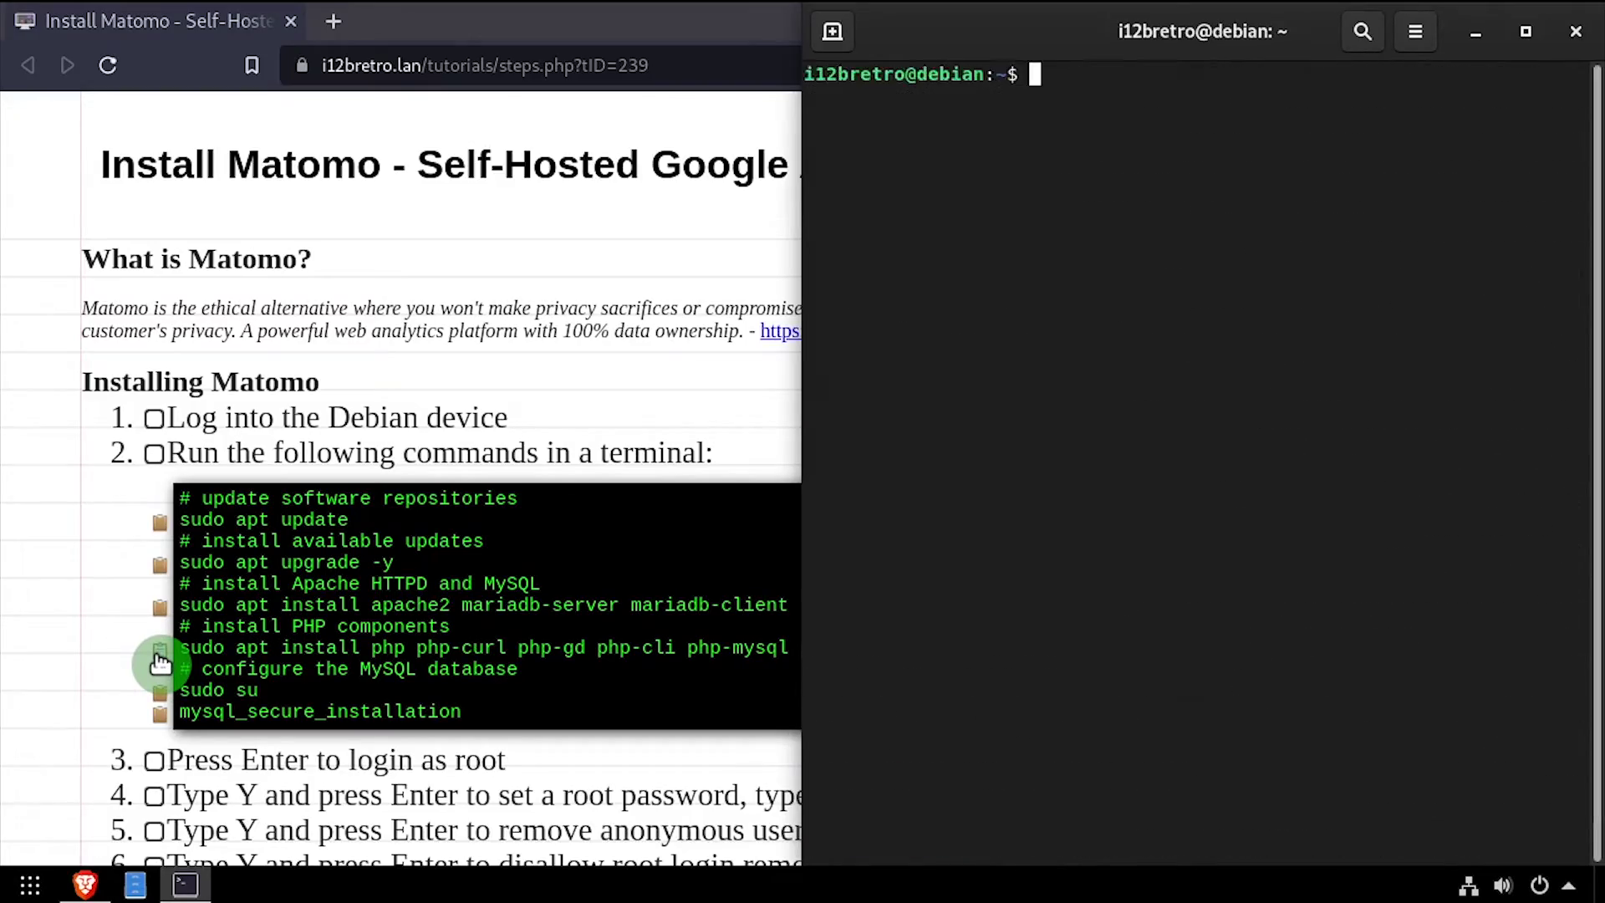
Switch to a root shell with sudo su and start mysql_secure_installation
{"action": "left_click", "coordinate": [172, 702]}
{"action": "key", "text": "alt+Tab"}
{"action": "key", "text": "ctrl+shift+v"}
{"action": "key", "text": "Return"}
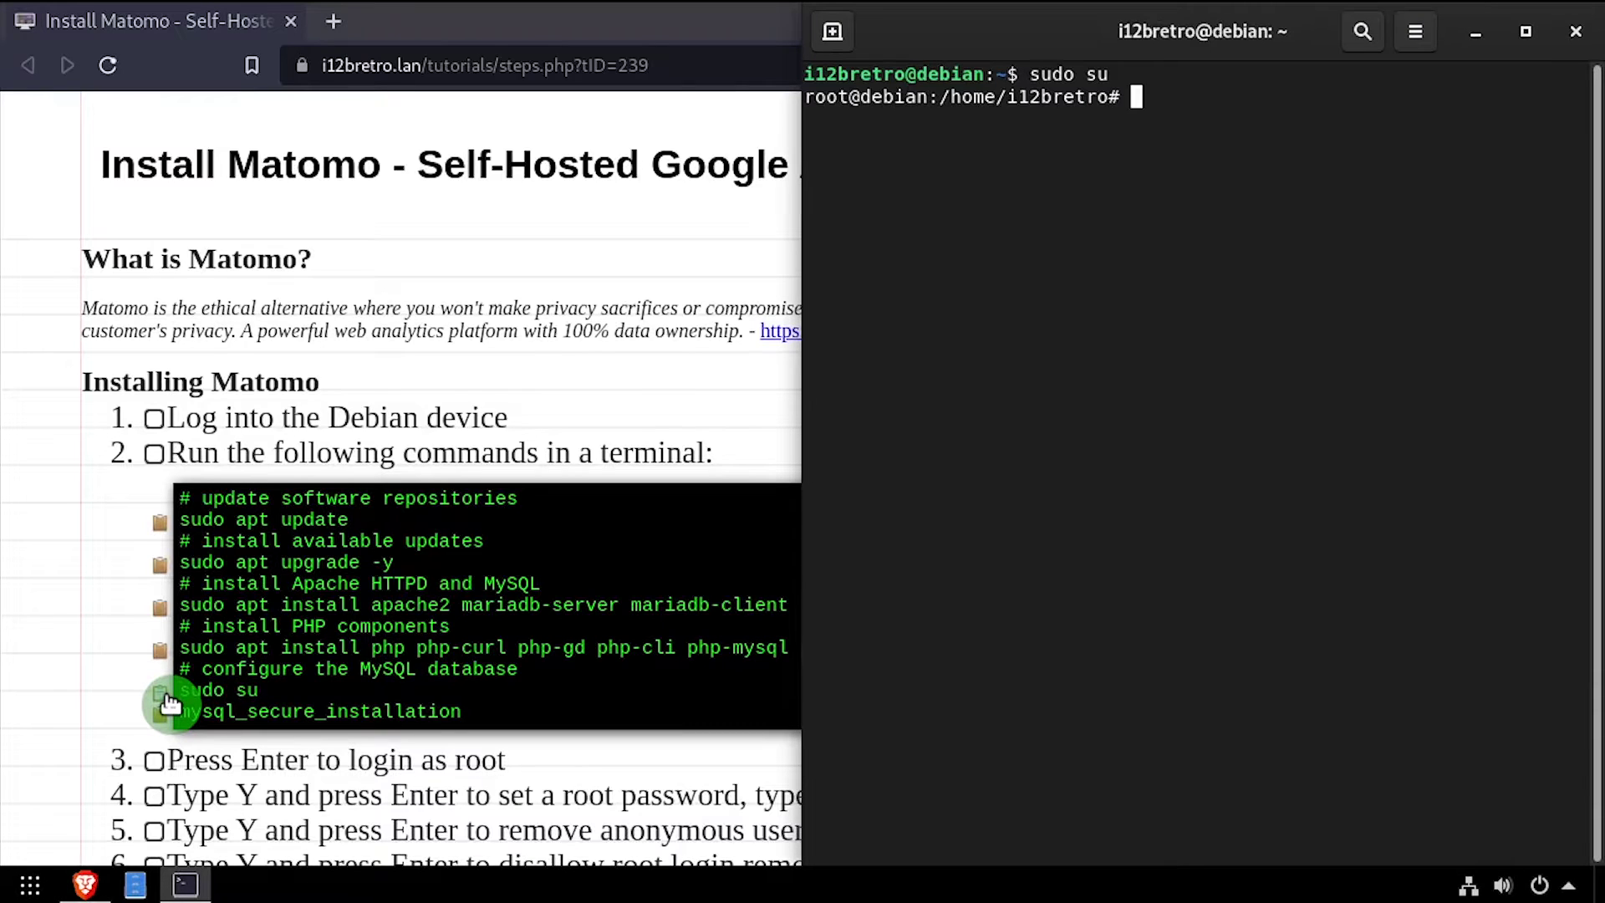
{"action": "left_click", "coordinate": [171, 726]}
{"action": "key", "text": "alt+Tab"}
{"action": "key", "text": "ctrl+shift+v"}
{"action": "key", "text": "Return"}
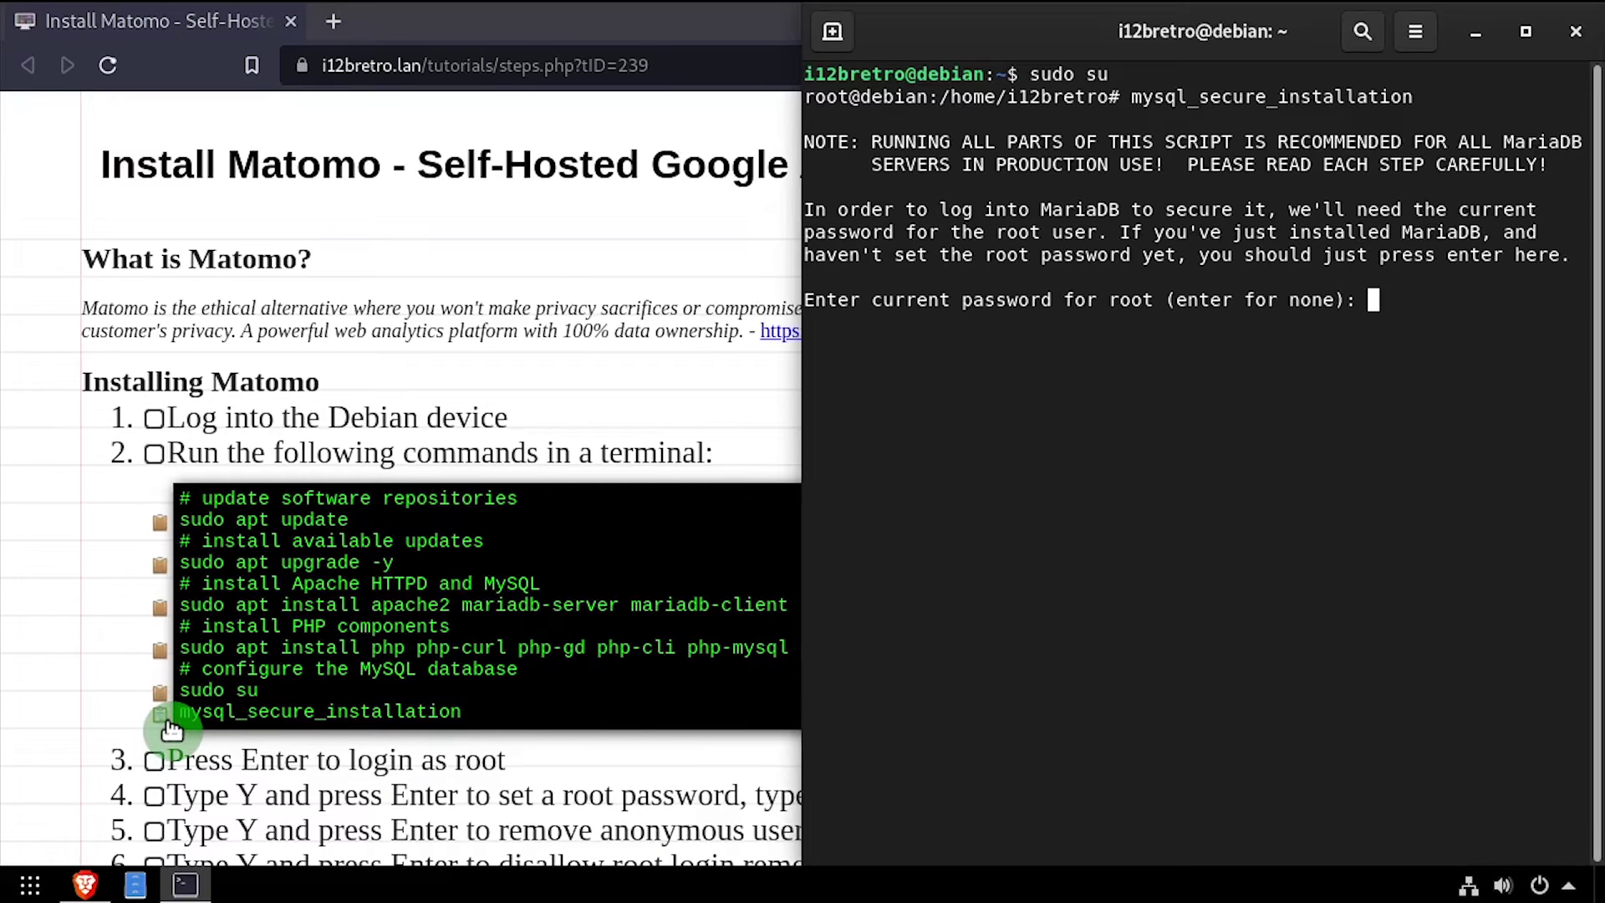
Accept the empty current password, decline unix_socket authentication, and set a new MariaDB root password
{"action": "key", "text": "Return"}
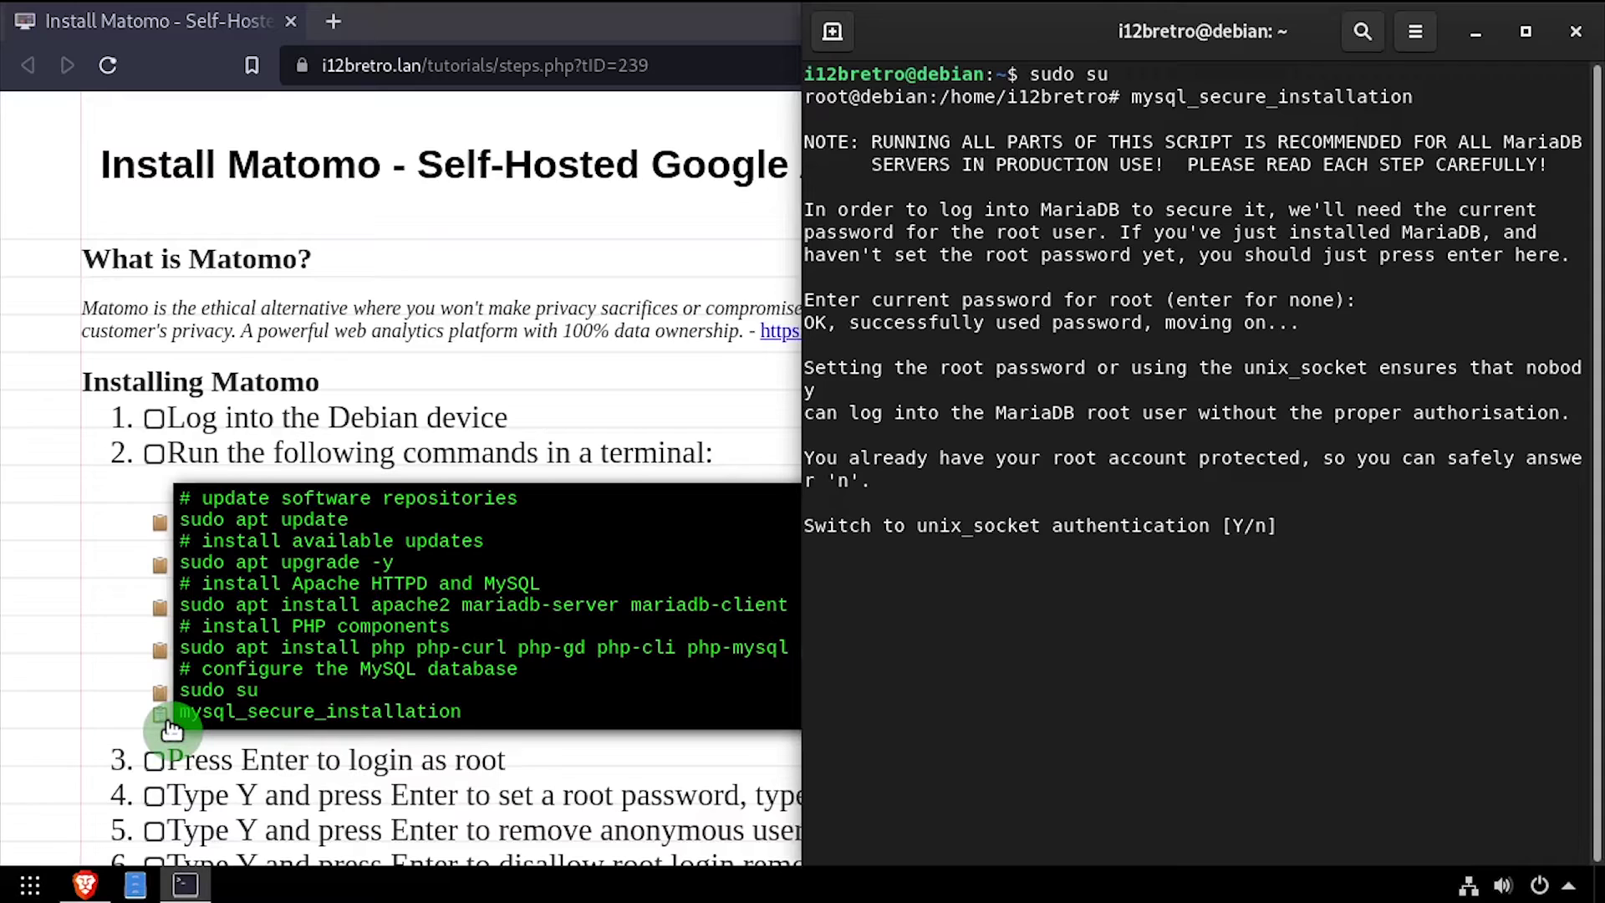
{"action": "type", "text": "n"}
{"action": "key", "text": "Return"}
{"action": "type", "text": "y"}
{"action": "key", "text": "Return"}
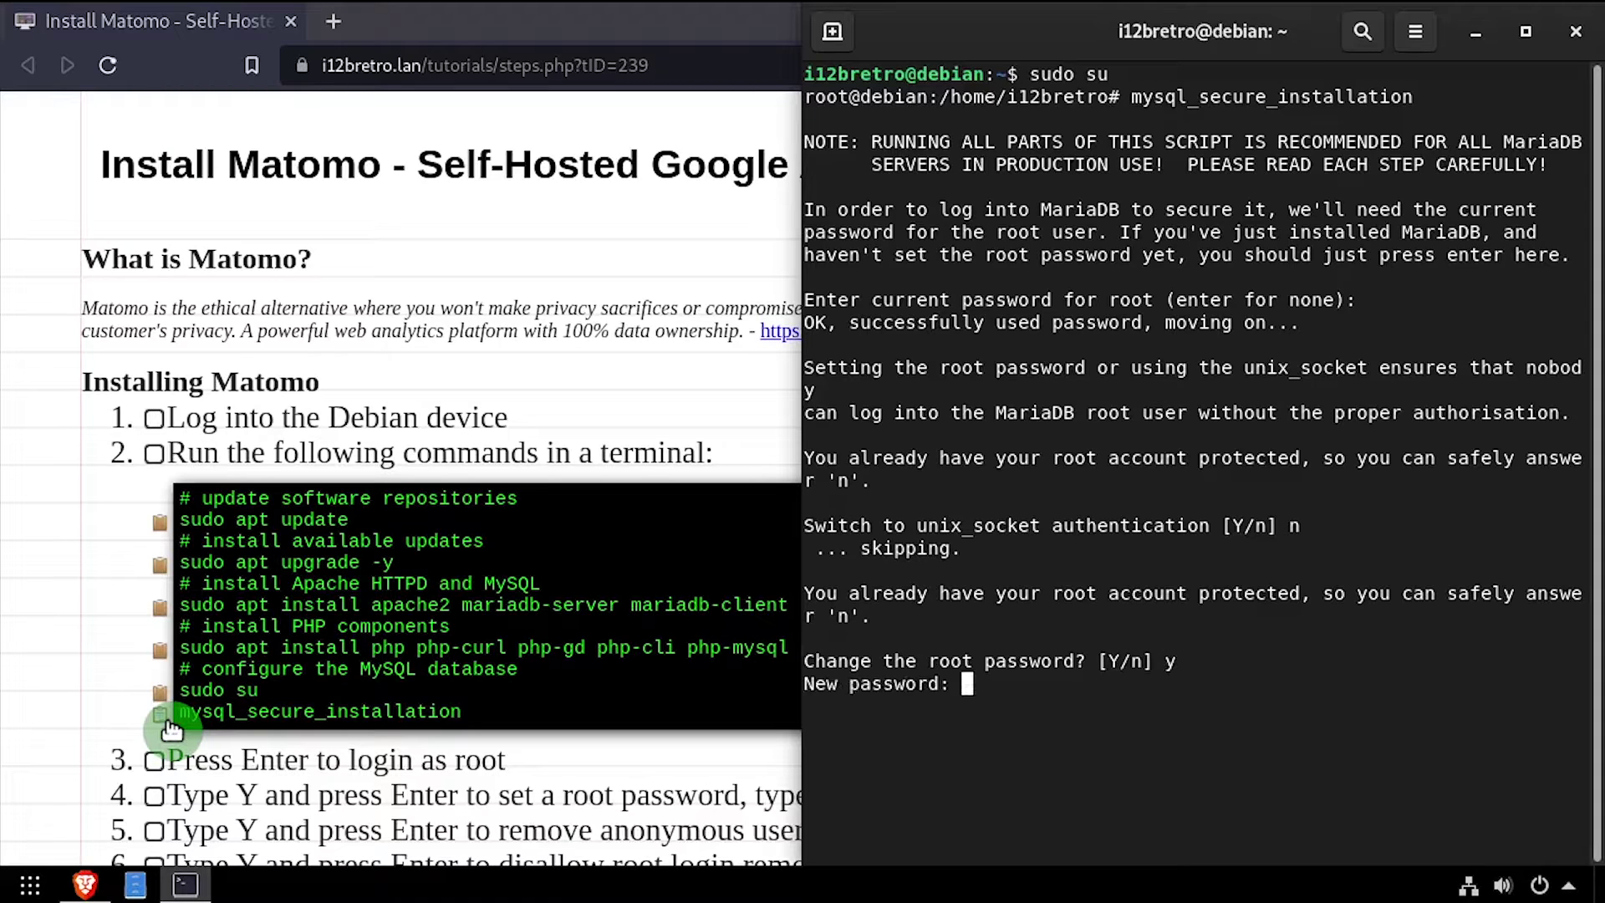
{"action": "key", "text": "Return"}
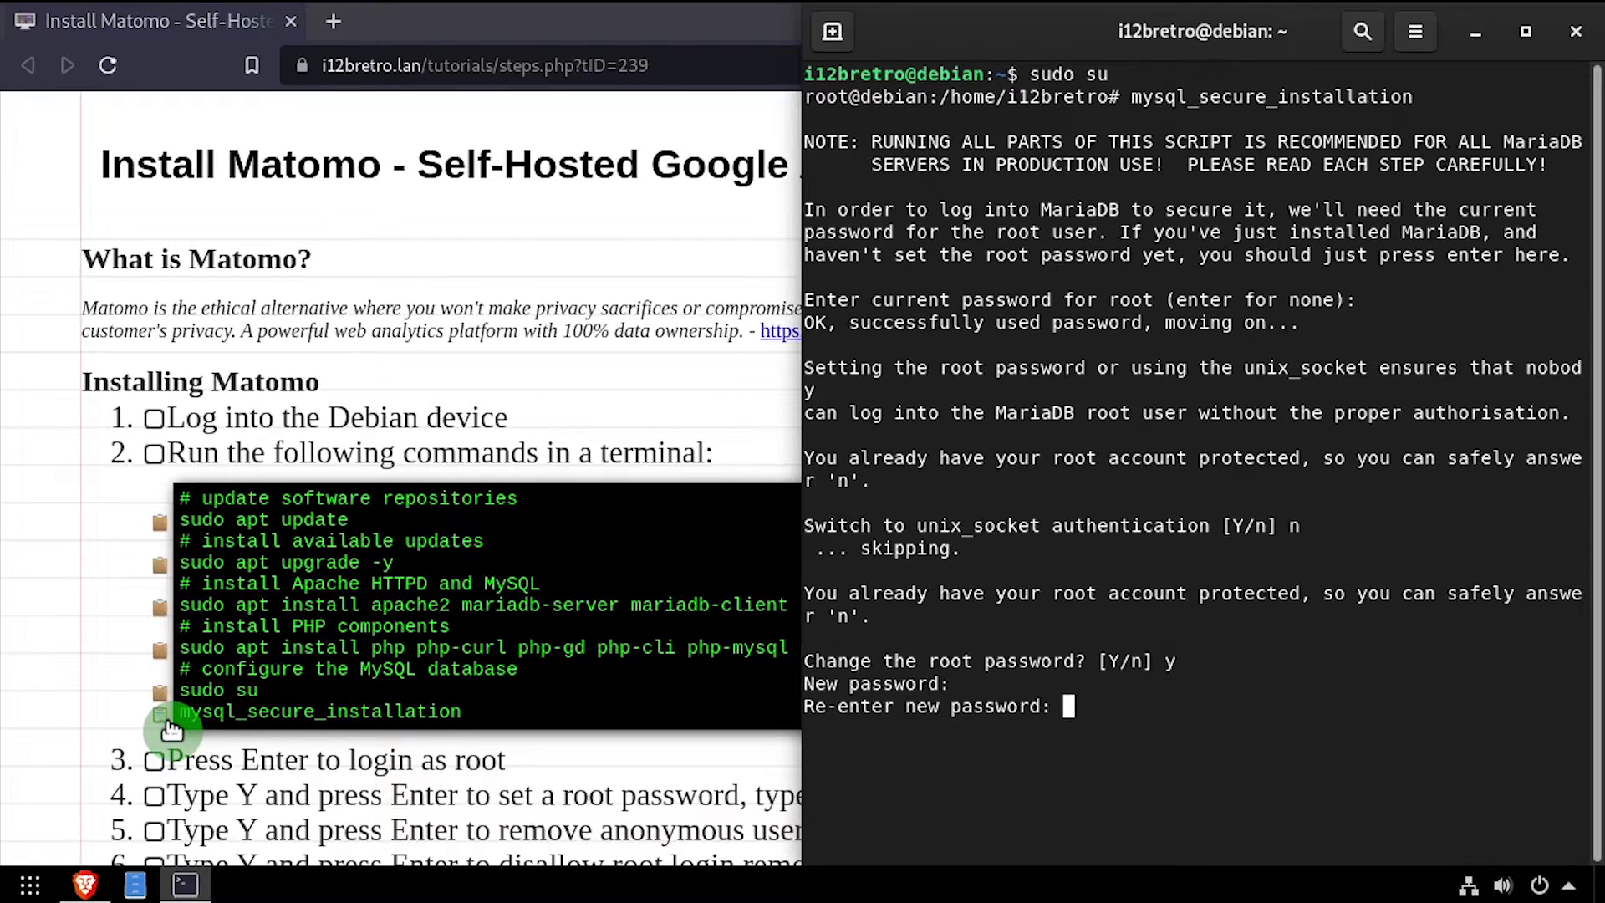
{"action": "key", "text": "Return"}
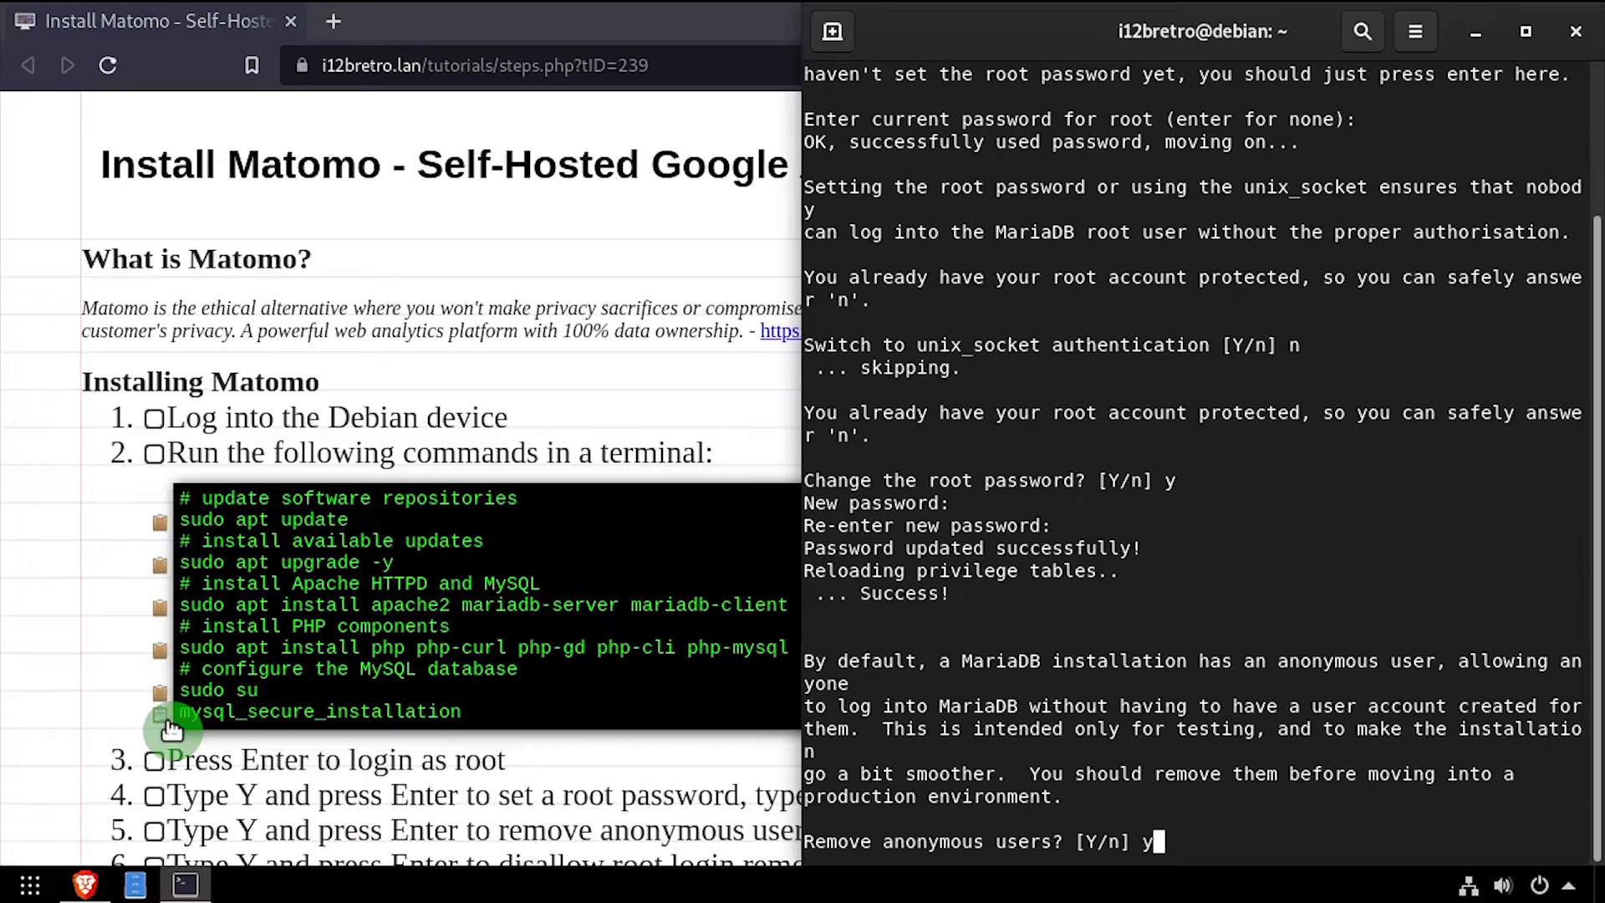
Remove anonymous users, disallow remote root login, and drop the test database
{"action": "key", "text": "Return"}
{"action": "key", "text": "Return"}
{"action": "type", "text": "y"}
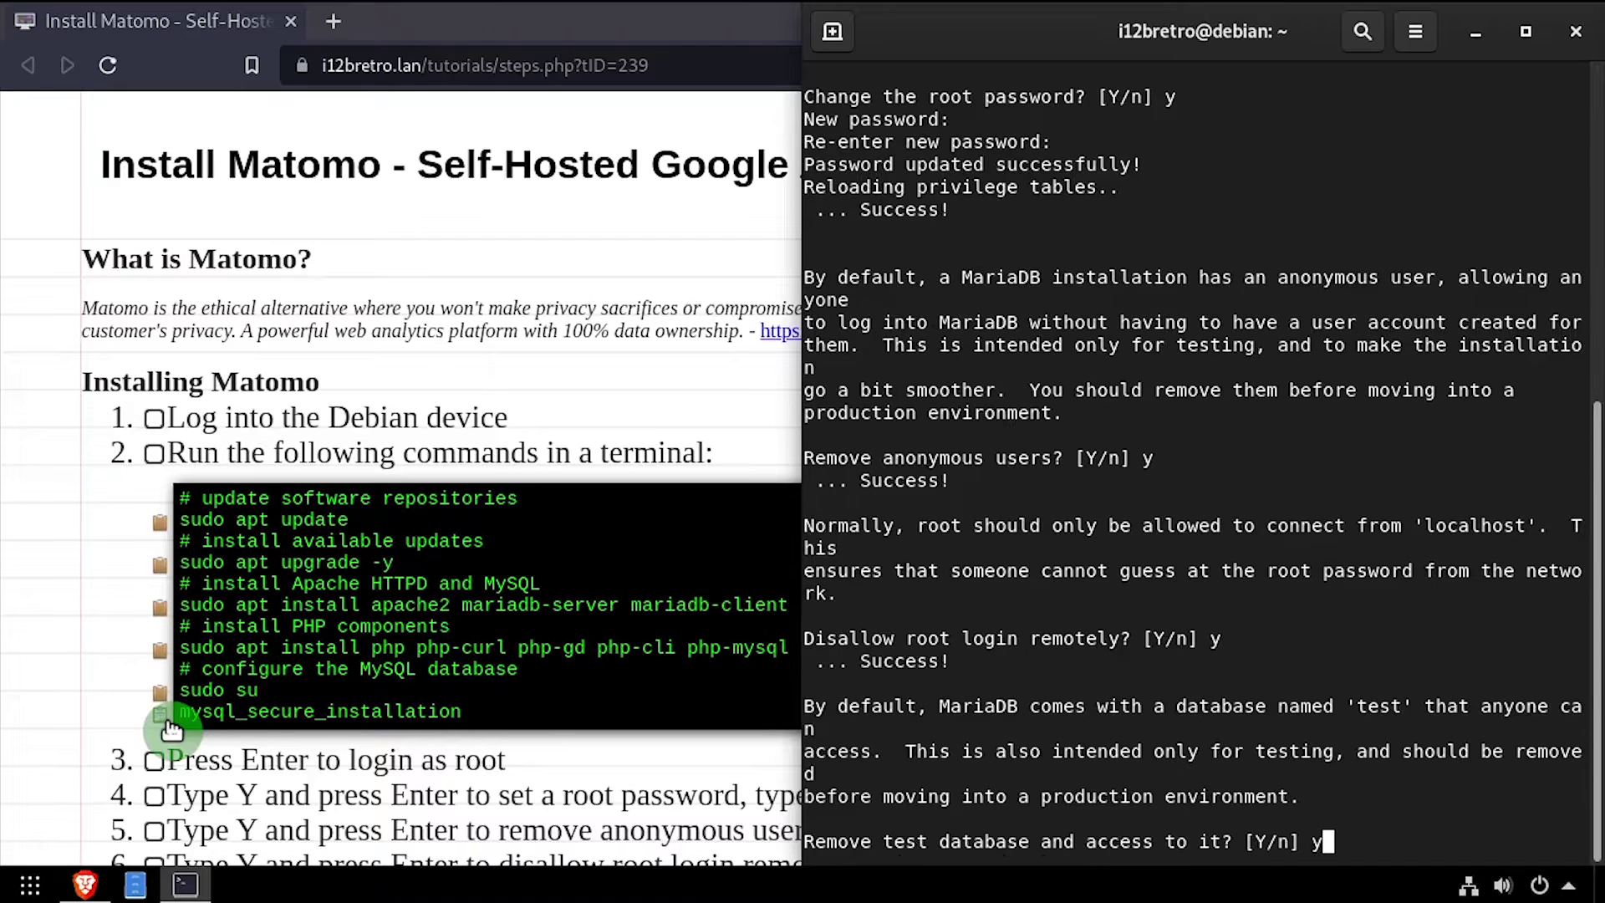
{"action": "key", "text": "Return"}
{"action": "type", "text": "y"}
{"action": "key", "text": "Return"}
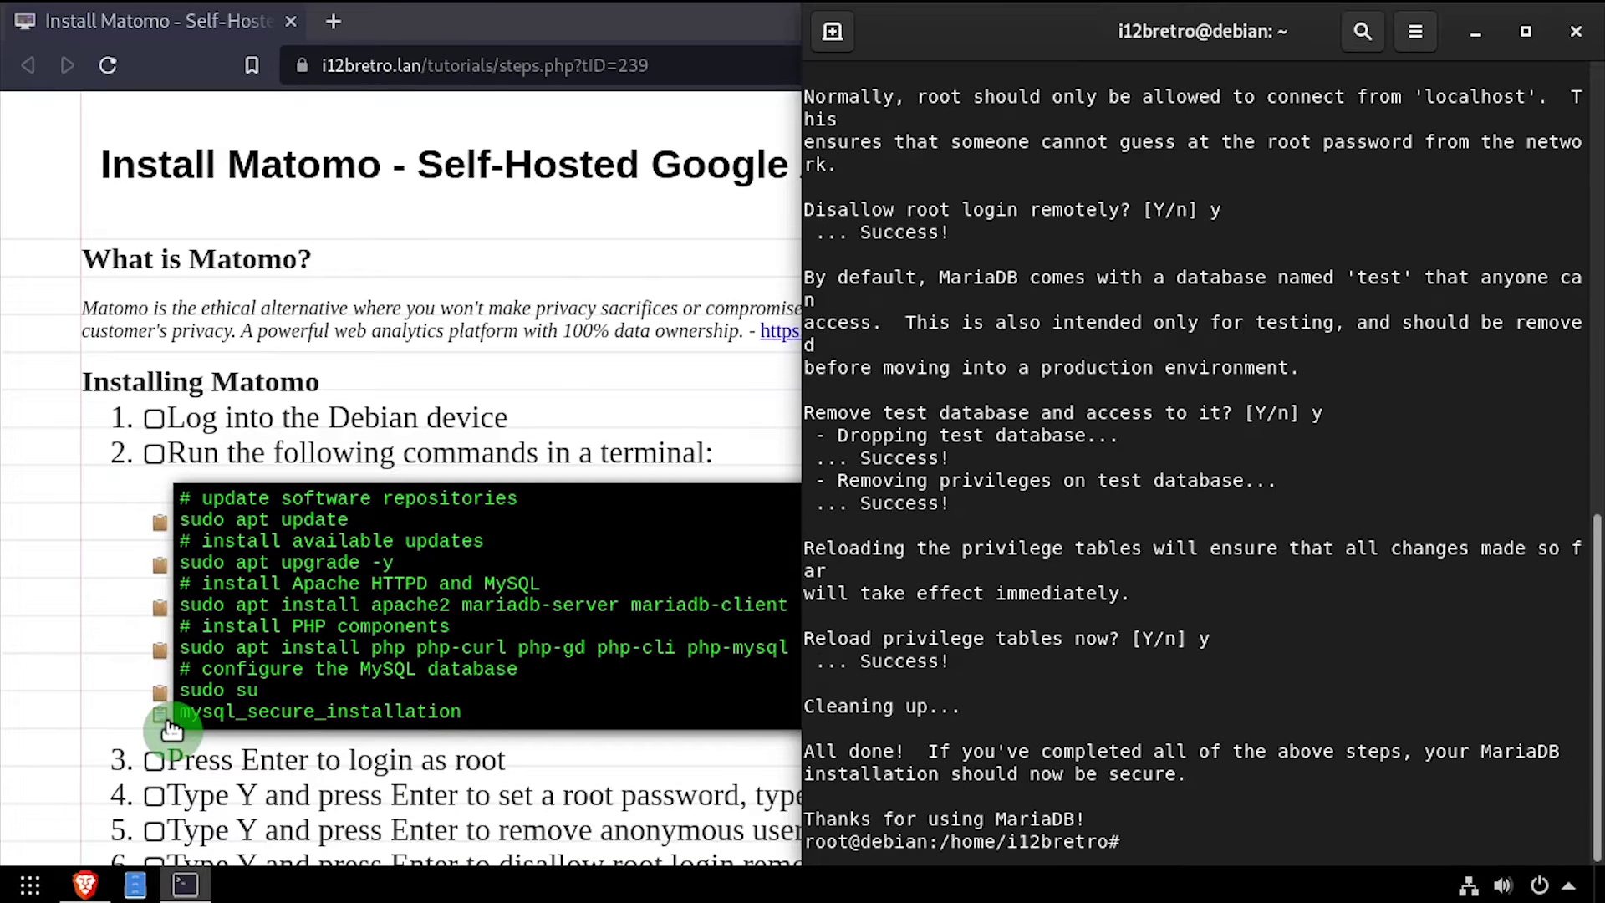
{"action": "scroll", "coordinate": [171, 730], "scroll_direction": "down", "scroll_amount": 5}
Clear the terminal and log in to MariaDB as root with mysql -u root -p
{"action": "type", "text": "cl"}
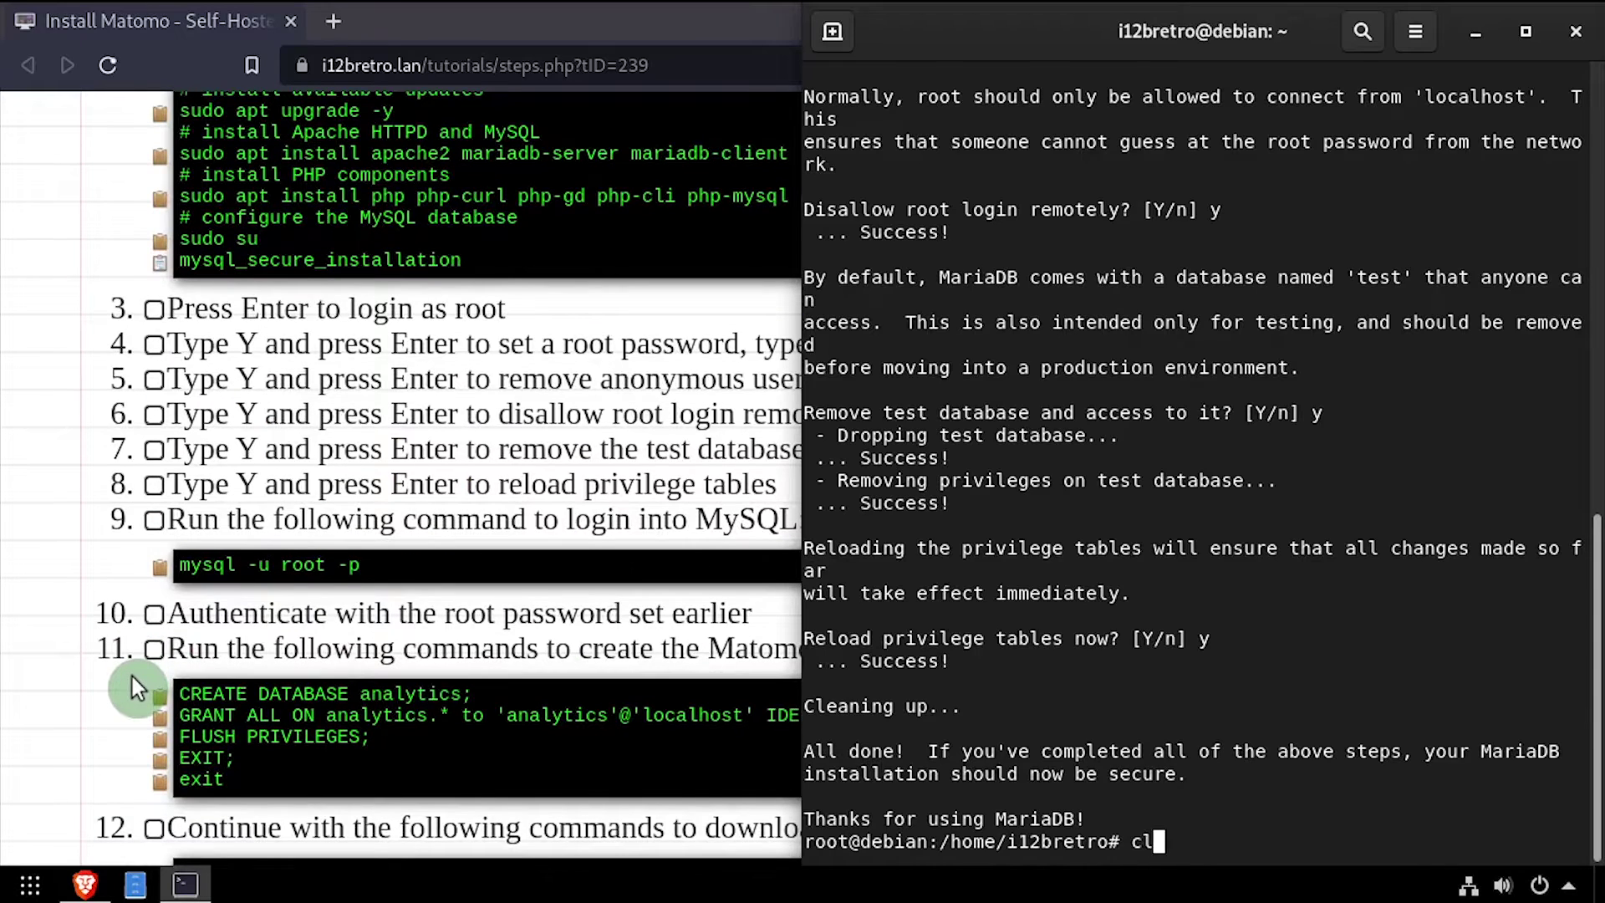
{"action": "type", "text": "ear"}
{"action": "key", "text": "Return"}
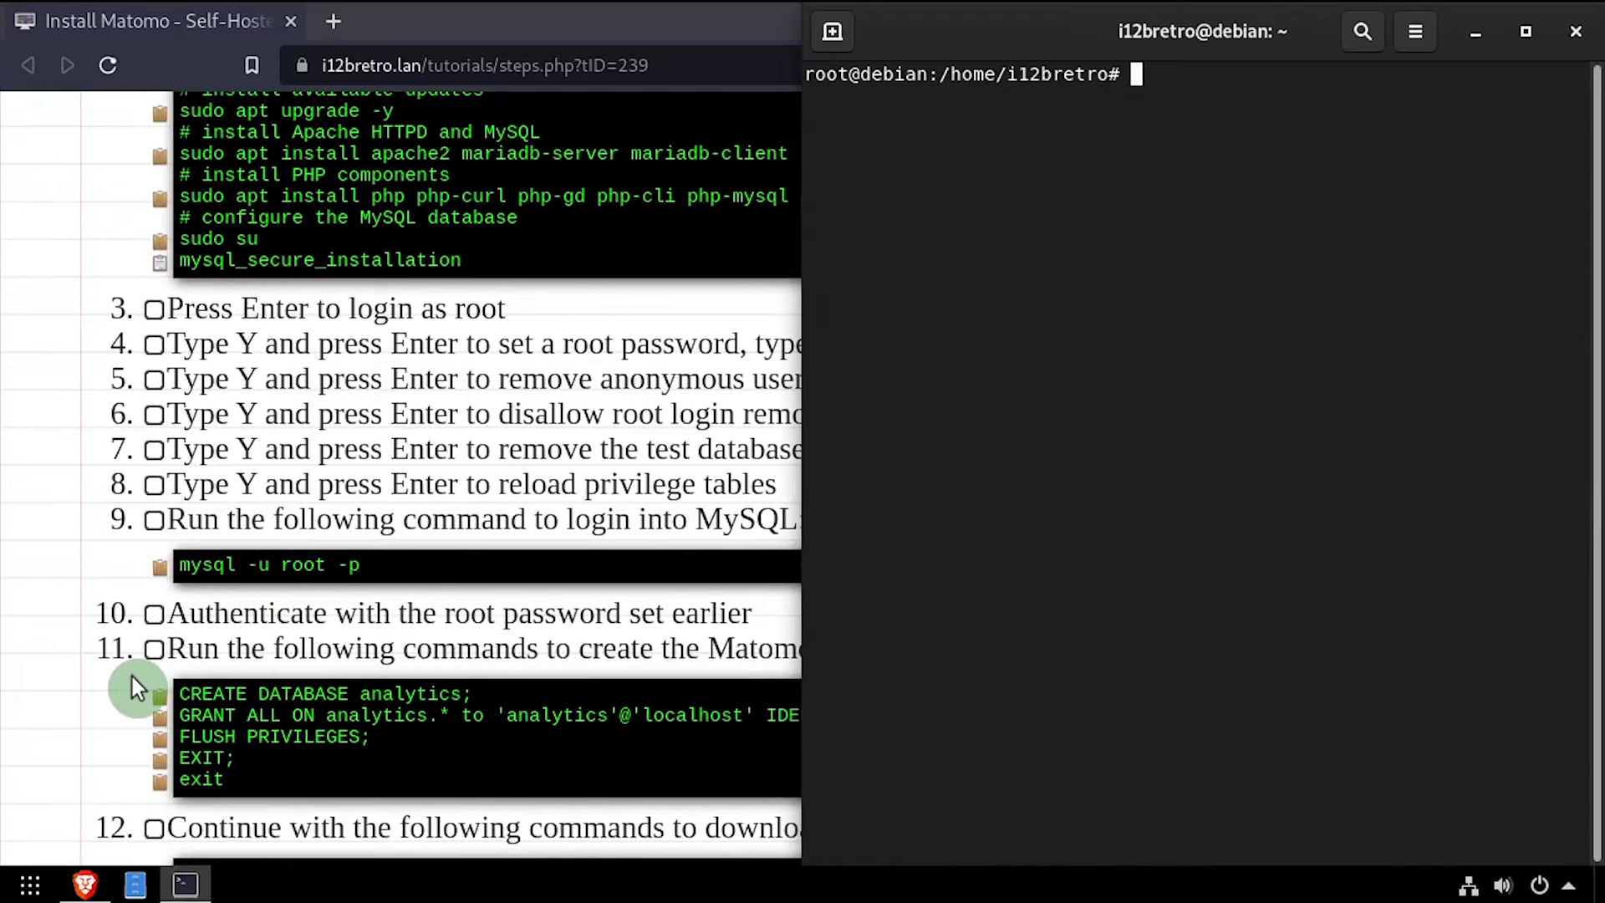
{"action": "left_click", "coordinate": [157, 567]}
{"action": "key", "text": "ctrl+shift+v"}
{"action": "key", "text": "Return"}
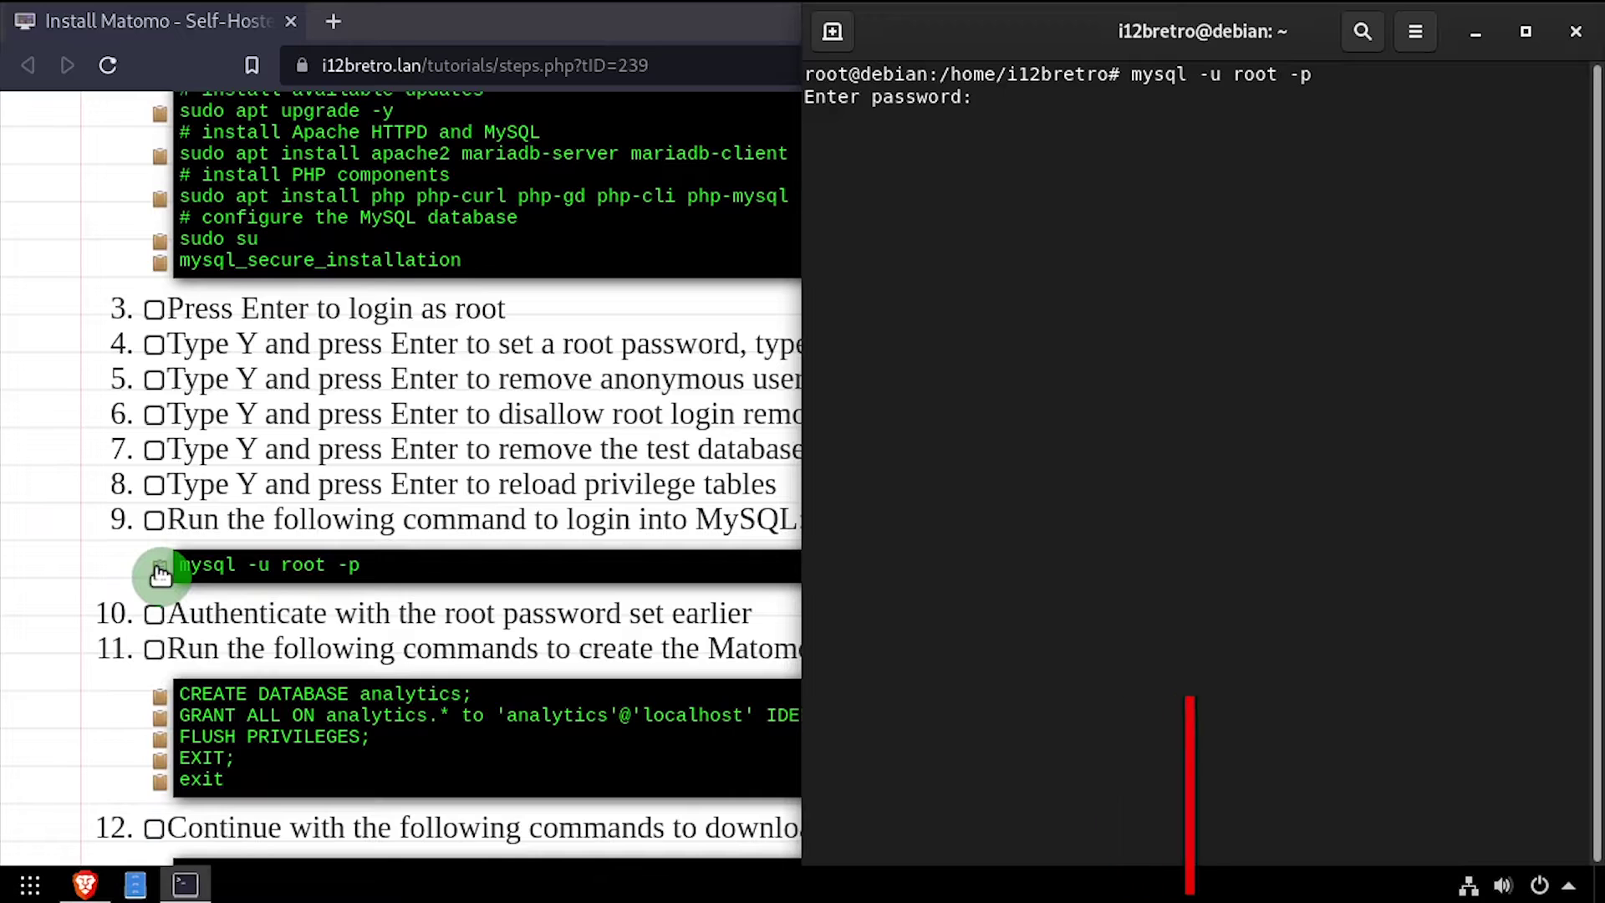
{"action": "key", "text": "Return"}
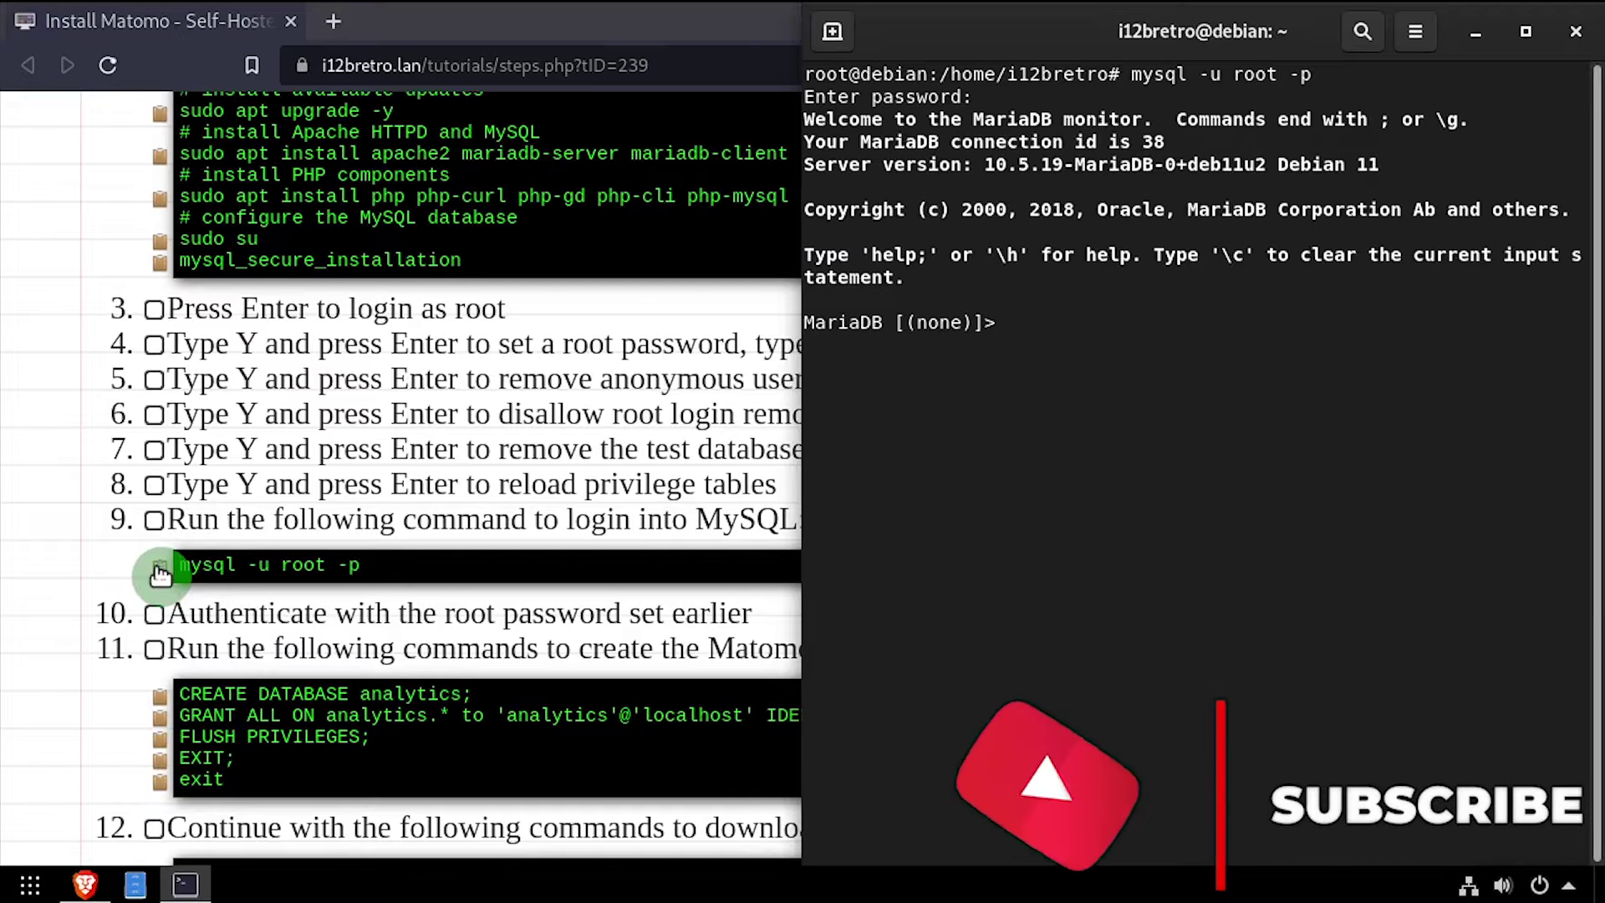
Create the analytics database and grant the analytics user full rights on it
{"action": "left_click", "coordinate": [167, 701]}
{"action": "key", "text": "alt+Tab"}
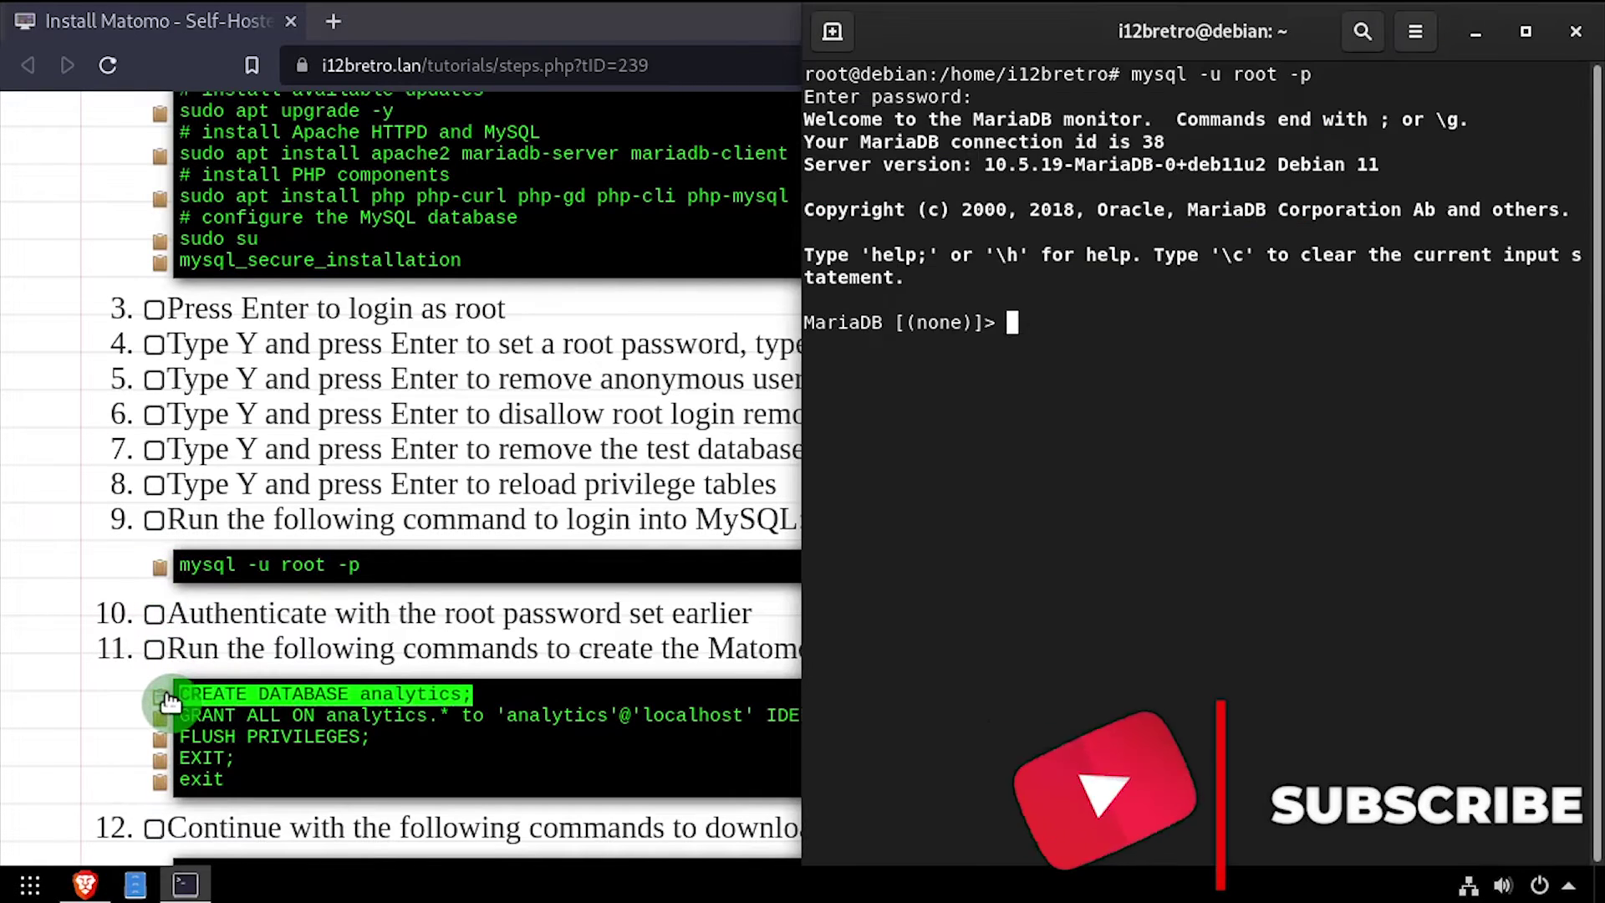
{"action": "key", "text": "ctrl+shift+v"}
{"action": "key", "text": "Return"}
{"action": "left_click", "coordinate": [167, 719]}
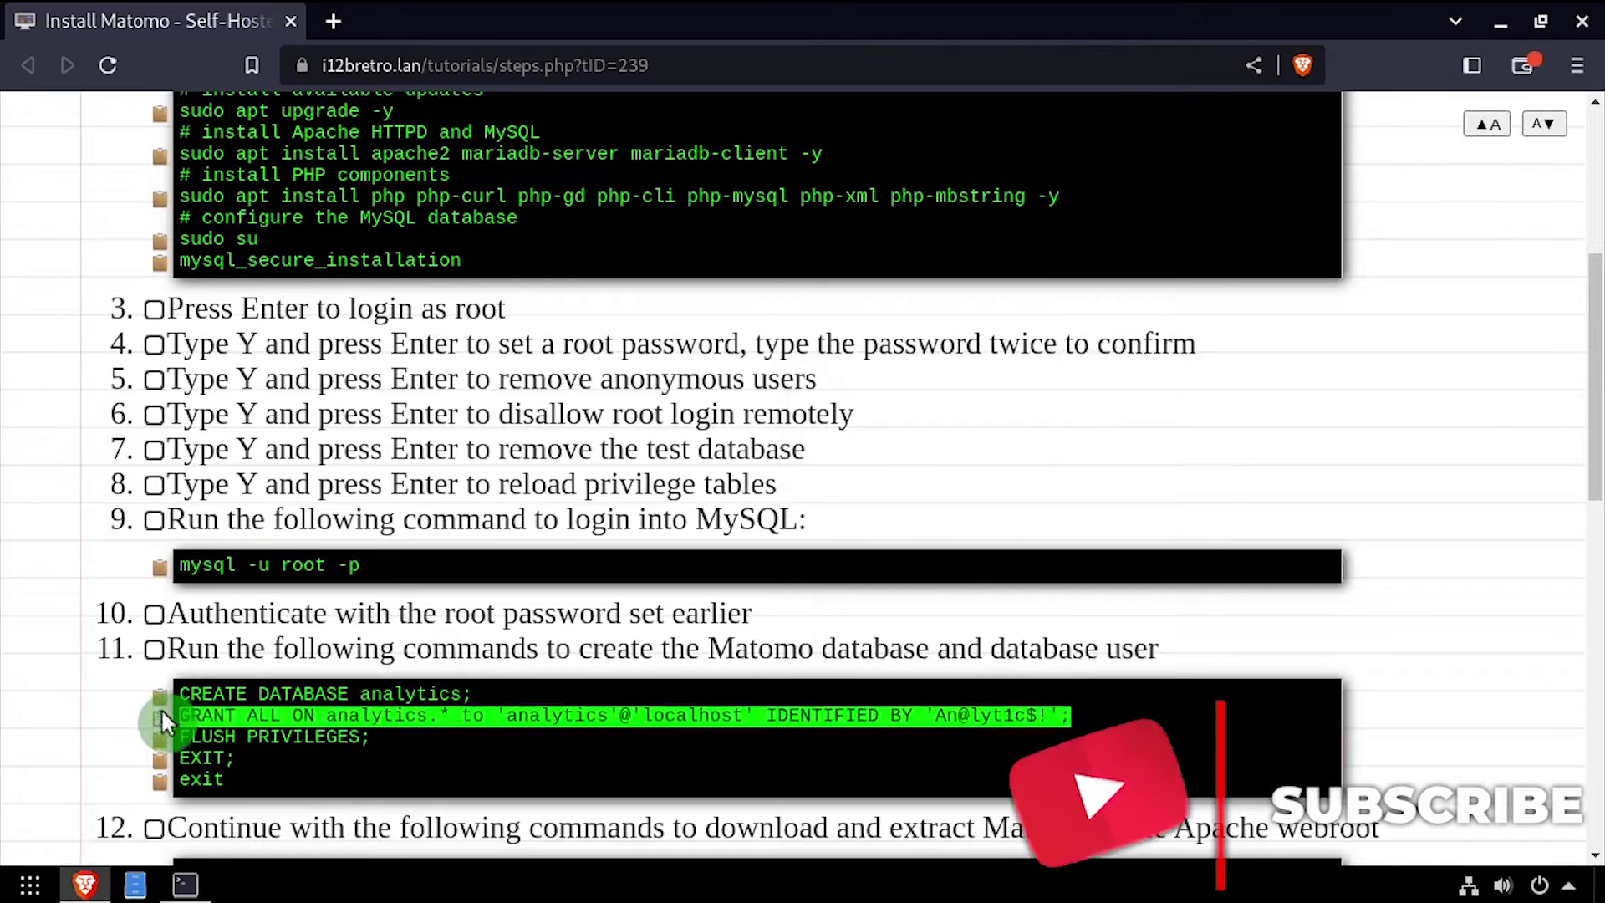
{"action": "key", "text": "alt+Tab"}
{"action": "key", "text": "ctrl+shift+v"}
{"action": "key", "text": "Return"}
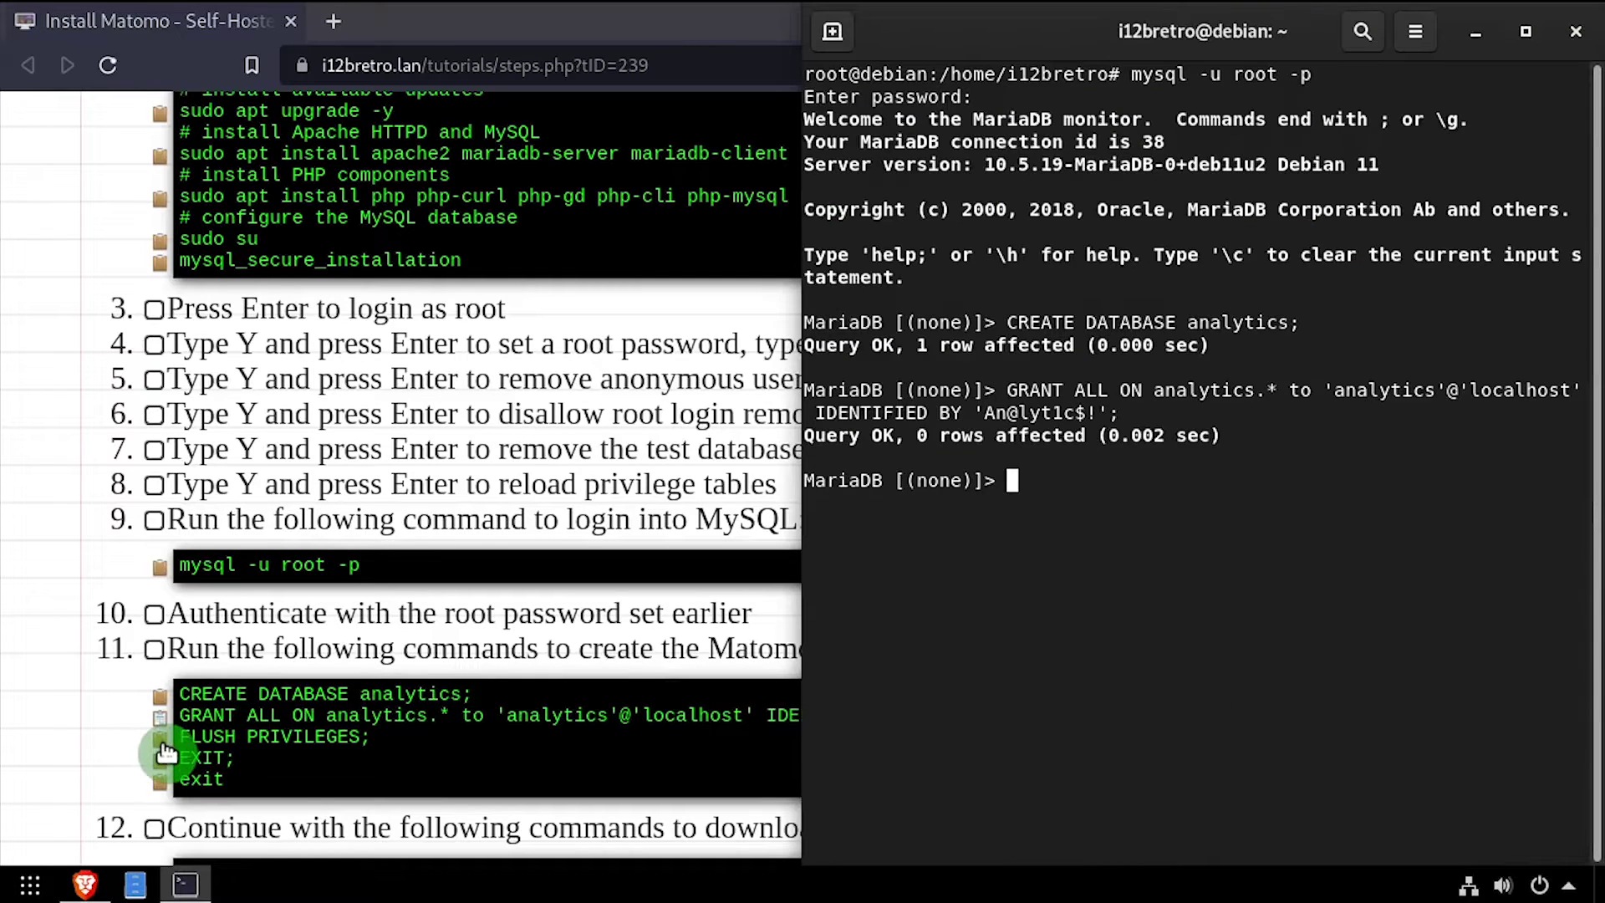
Run FLUSH PRIVILEGES and exit the MariaDB monitor
{"action": "left_click", "coordinate": [160, 739]}
{"action": "key", "text": "alt+Tab"}
{"action": "key", "text": "ctrl+shift+v"}
{"action": "key", "text": "Return"}
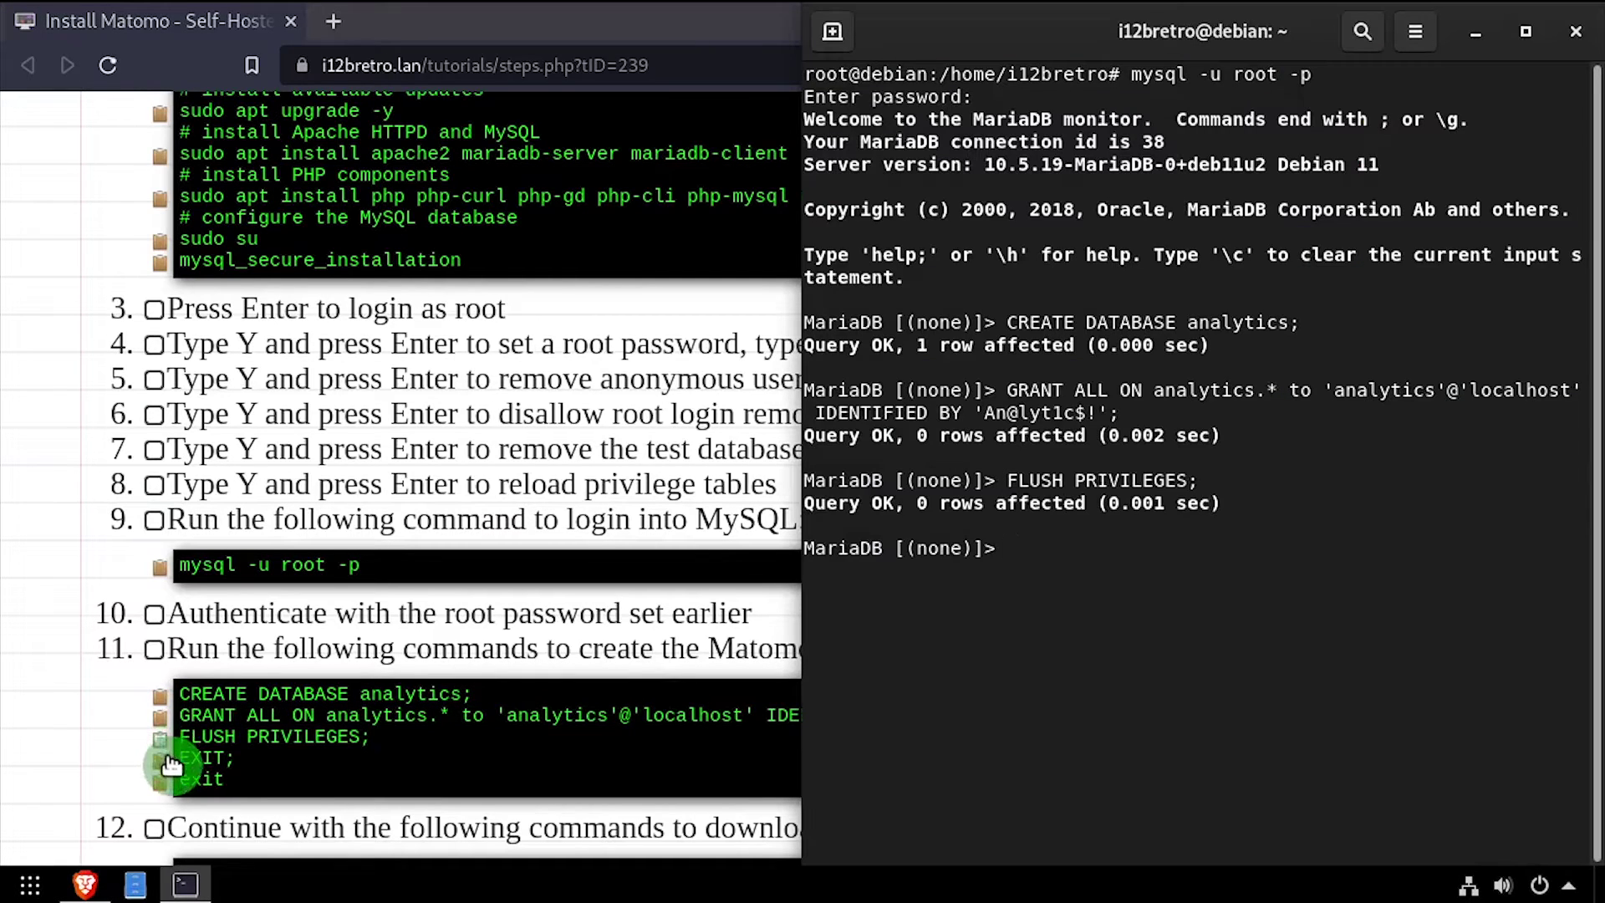
{"action": "left_click", "coordinate": [170, 761]}
{"action": "key", "text": "alt+Tab"}
{"action": "key", "text": "ctrl+shift+v"}
{"action": "key", "text": "Return"}
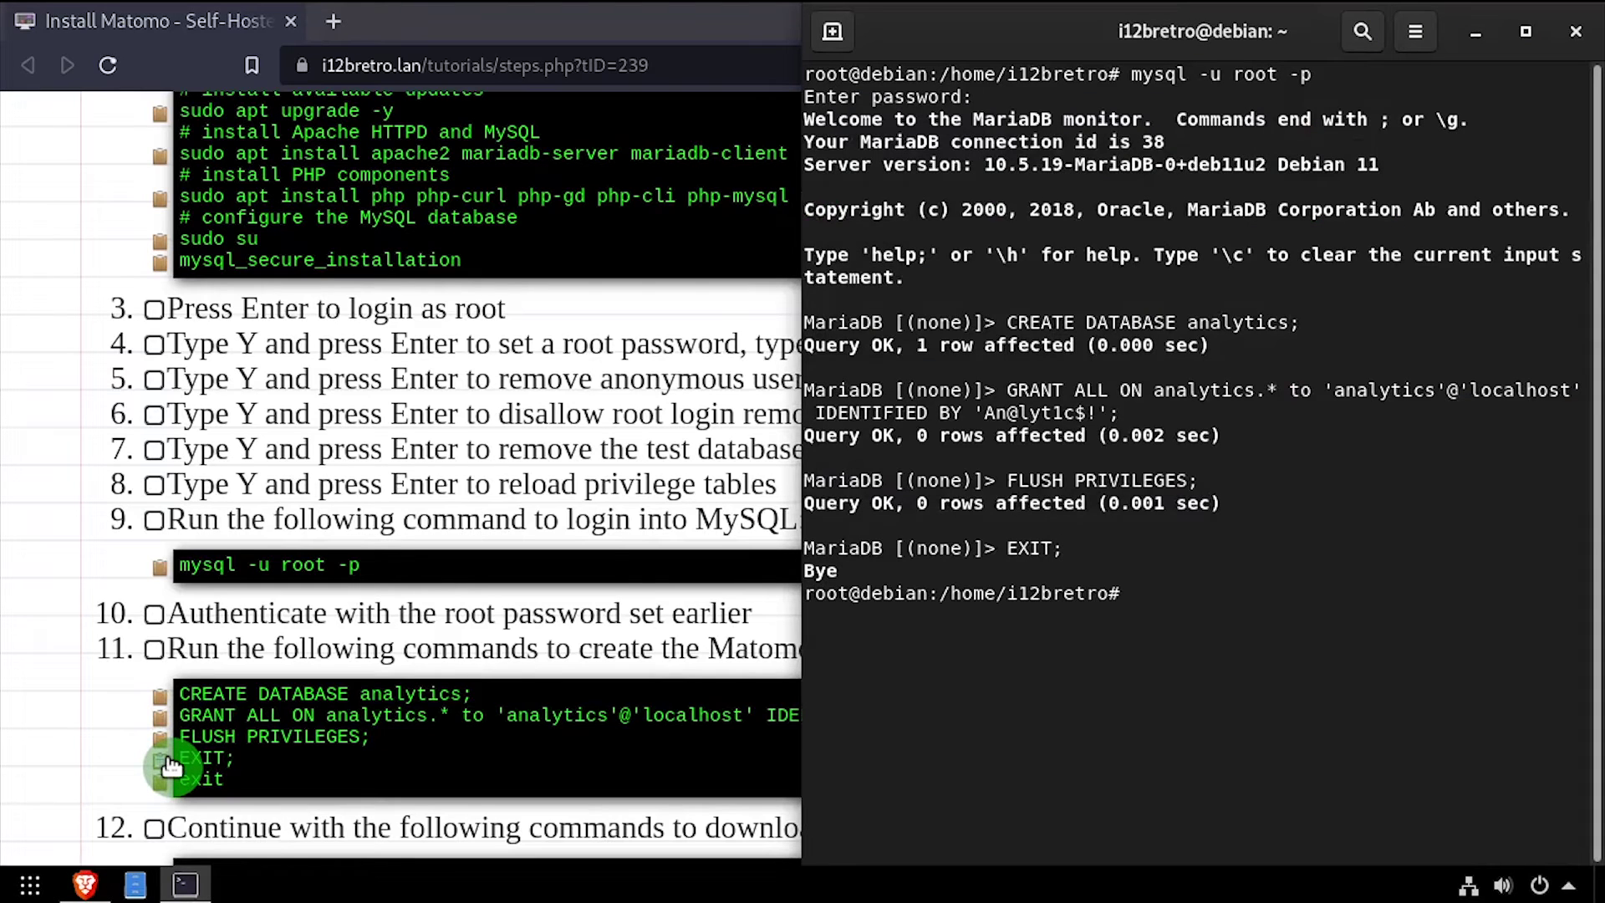
Leave the root shell and clear the terminal
{"action": "type", "text": "exit"}
{"action": "key", "text": "Return"}
{"action": "type", "text": "clear"}
{"action": "key", "text": "Return"}
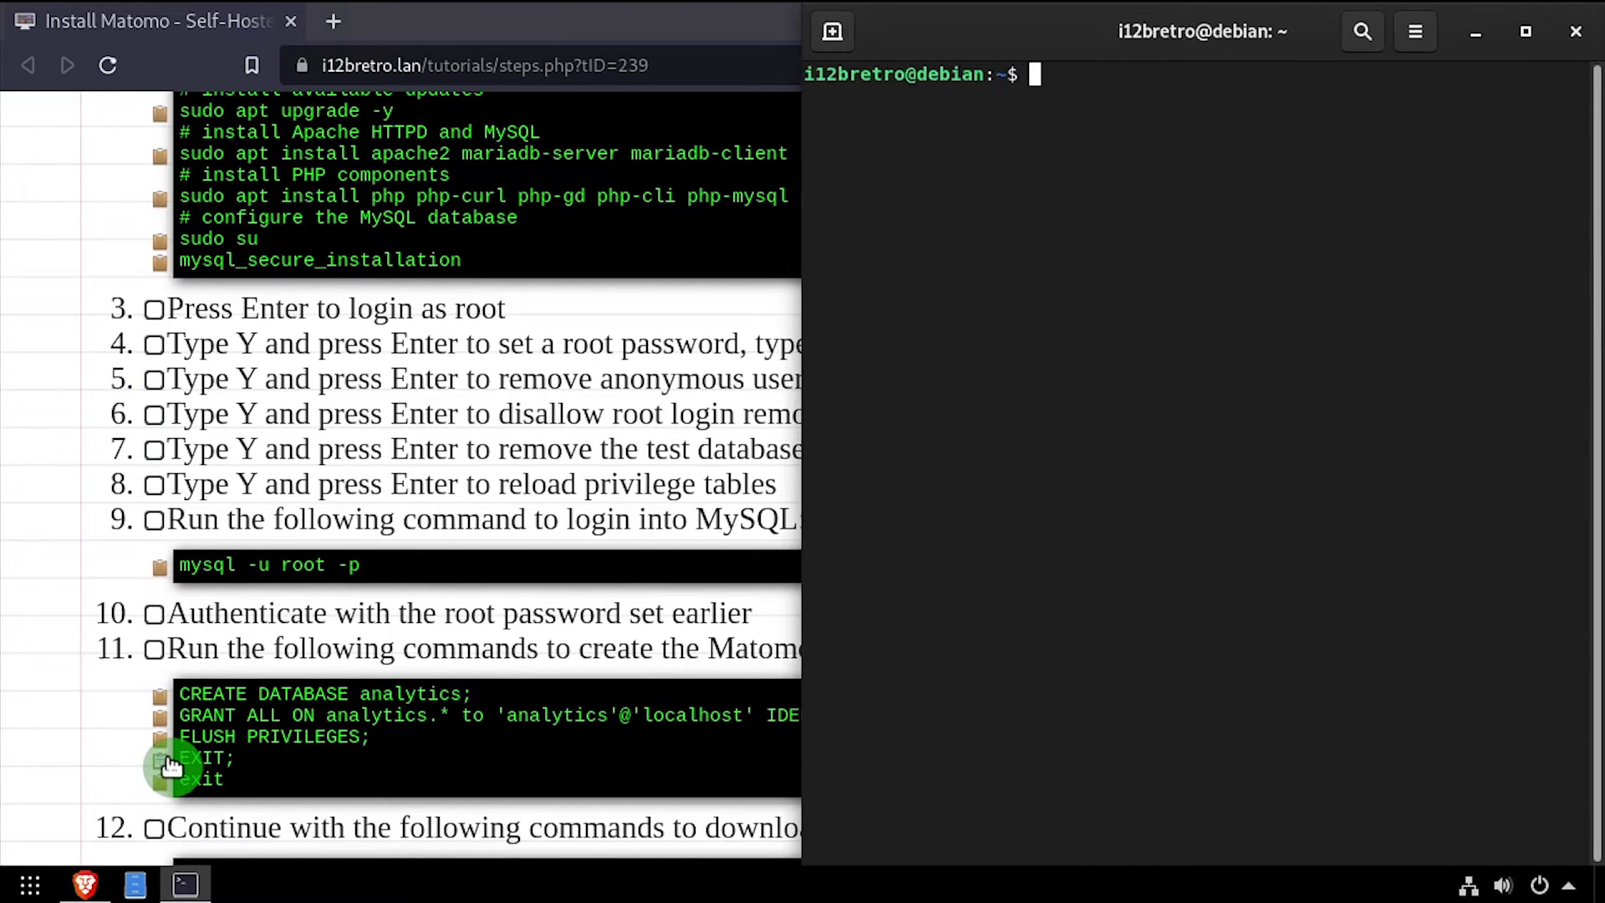
{"action": "scroll", "coordinate": [158, 759], "scroll_direction": "down", "scroll_amount": 1}
Download matomo.zip with wget and unzip it into /var/www/html
{"action": "scroll", "coordinate": [159, 759], "scroll_direction": "down", "scroll_amount": 6}
{"action": "left_click", "coordinate": [160, 299]}
{"action": "key", "text": "alt+Tab"}
{"action": "key", "text": "ctrl+shift+v"}
{"action": "key", "text": "Return"}
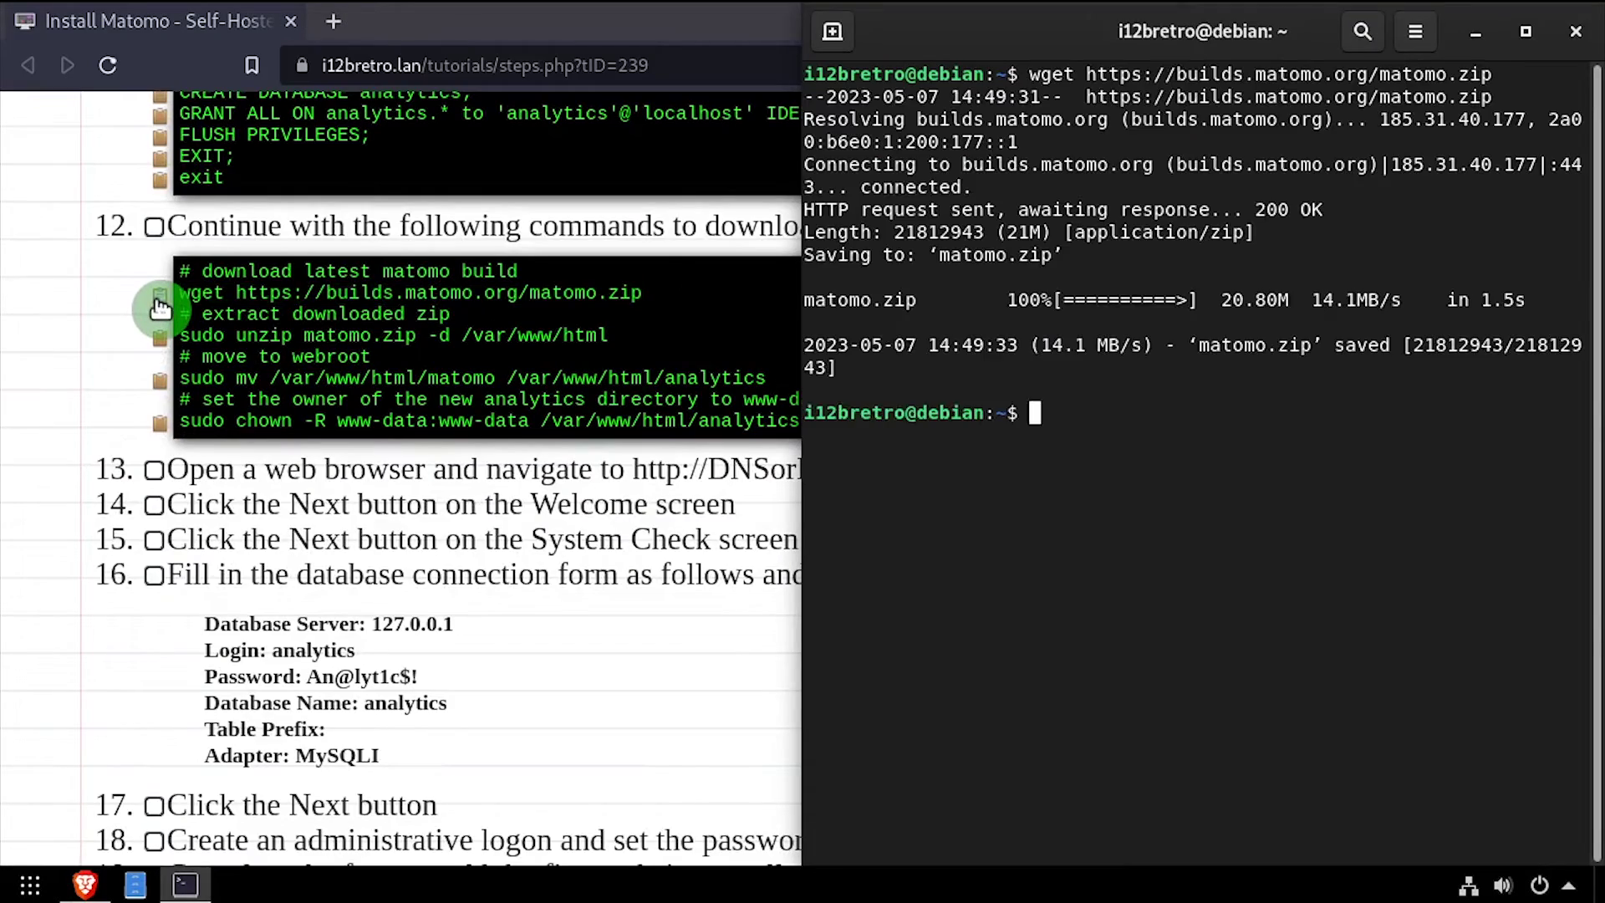
{"action": "left_click", "coordinate": [160, 338]}
{"action": "key", "text": "alt+Tab"}
{"action": "key", "text": "ctrl+shift+v"}
{"action": "key", "text": "Return"}
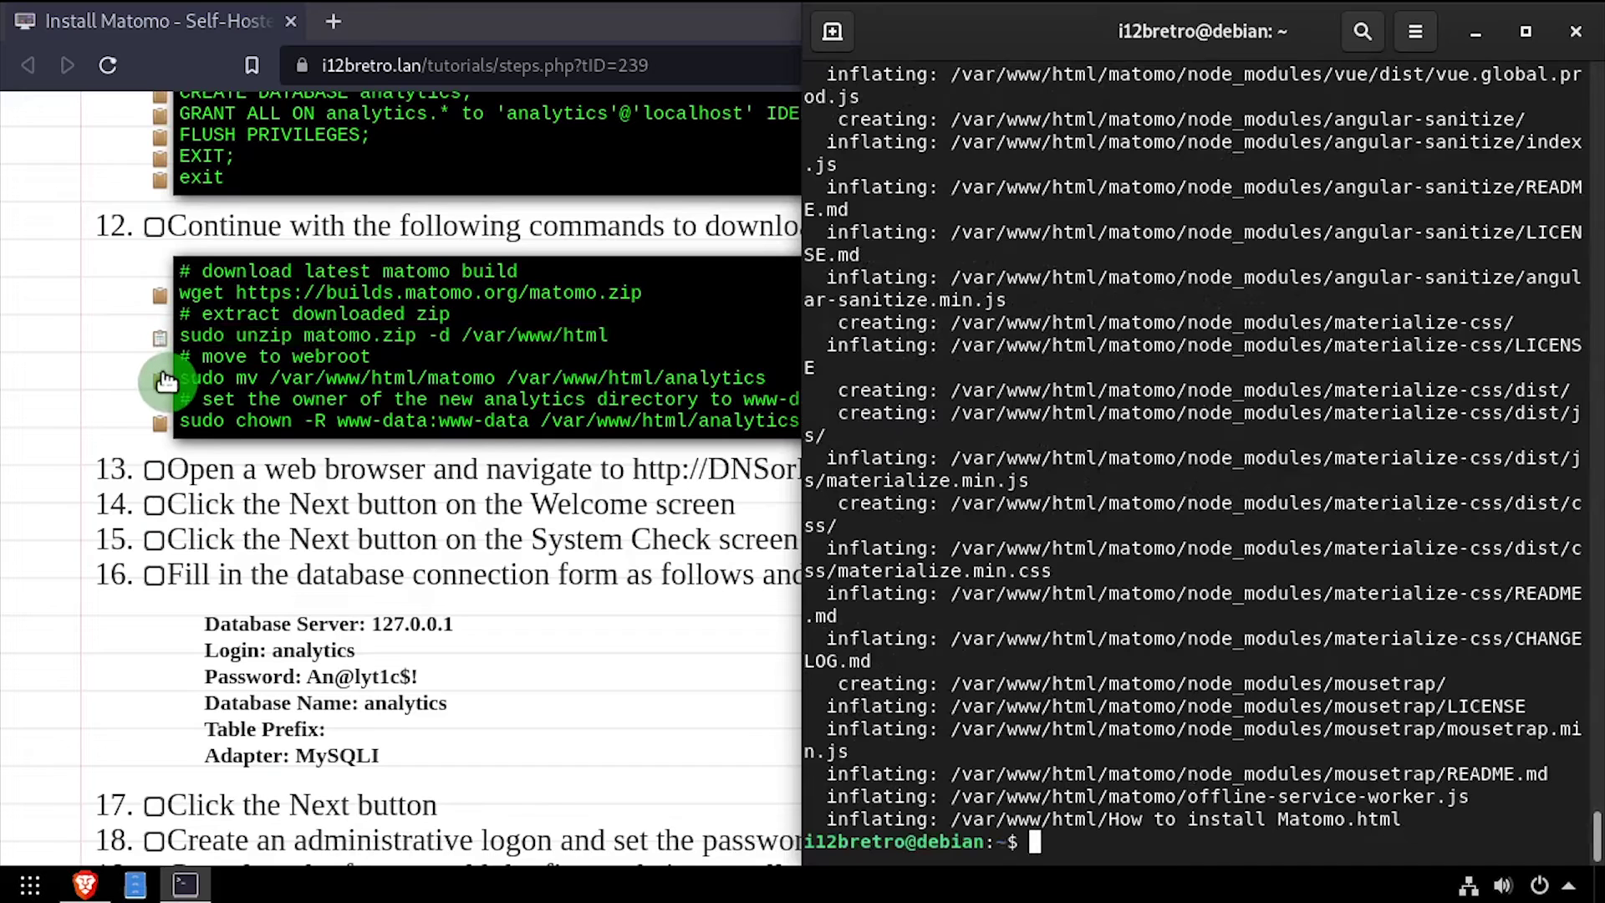
Move the matomo folder to /var/www/html/analytics and make www-data its owner recursively
{"action": "left_click", "coordinate": [162, 381]}
{"action": "key", "text": "alt+Tab"}
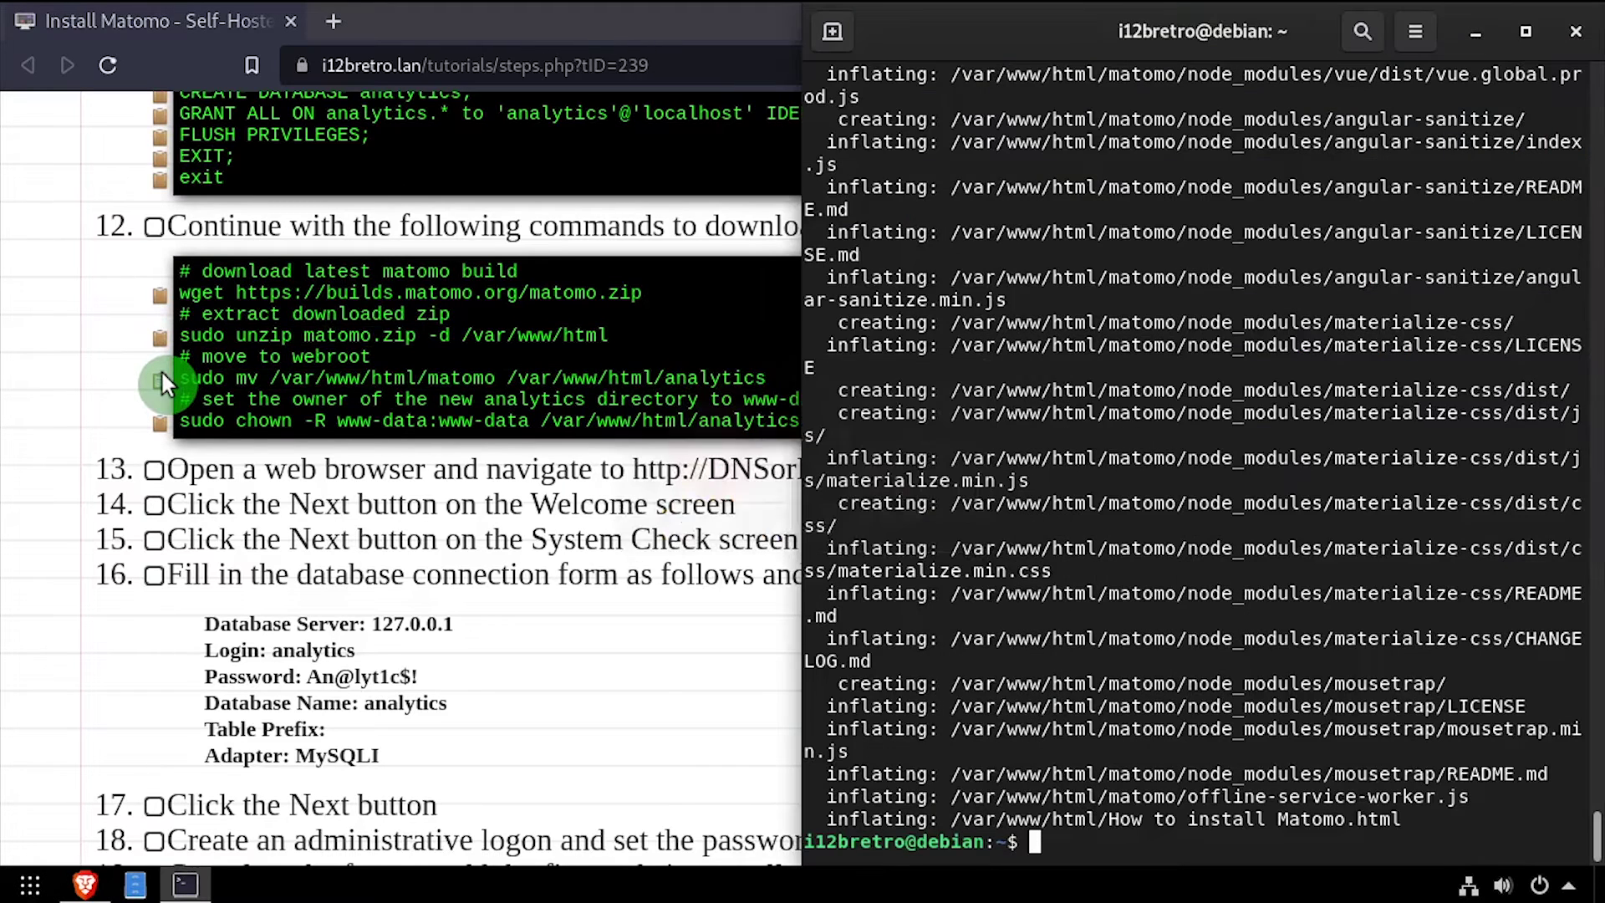
{"action": "key", "text": "ctrl+shift+v"}
{"action": "key", "text": "Return"}
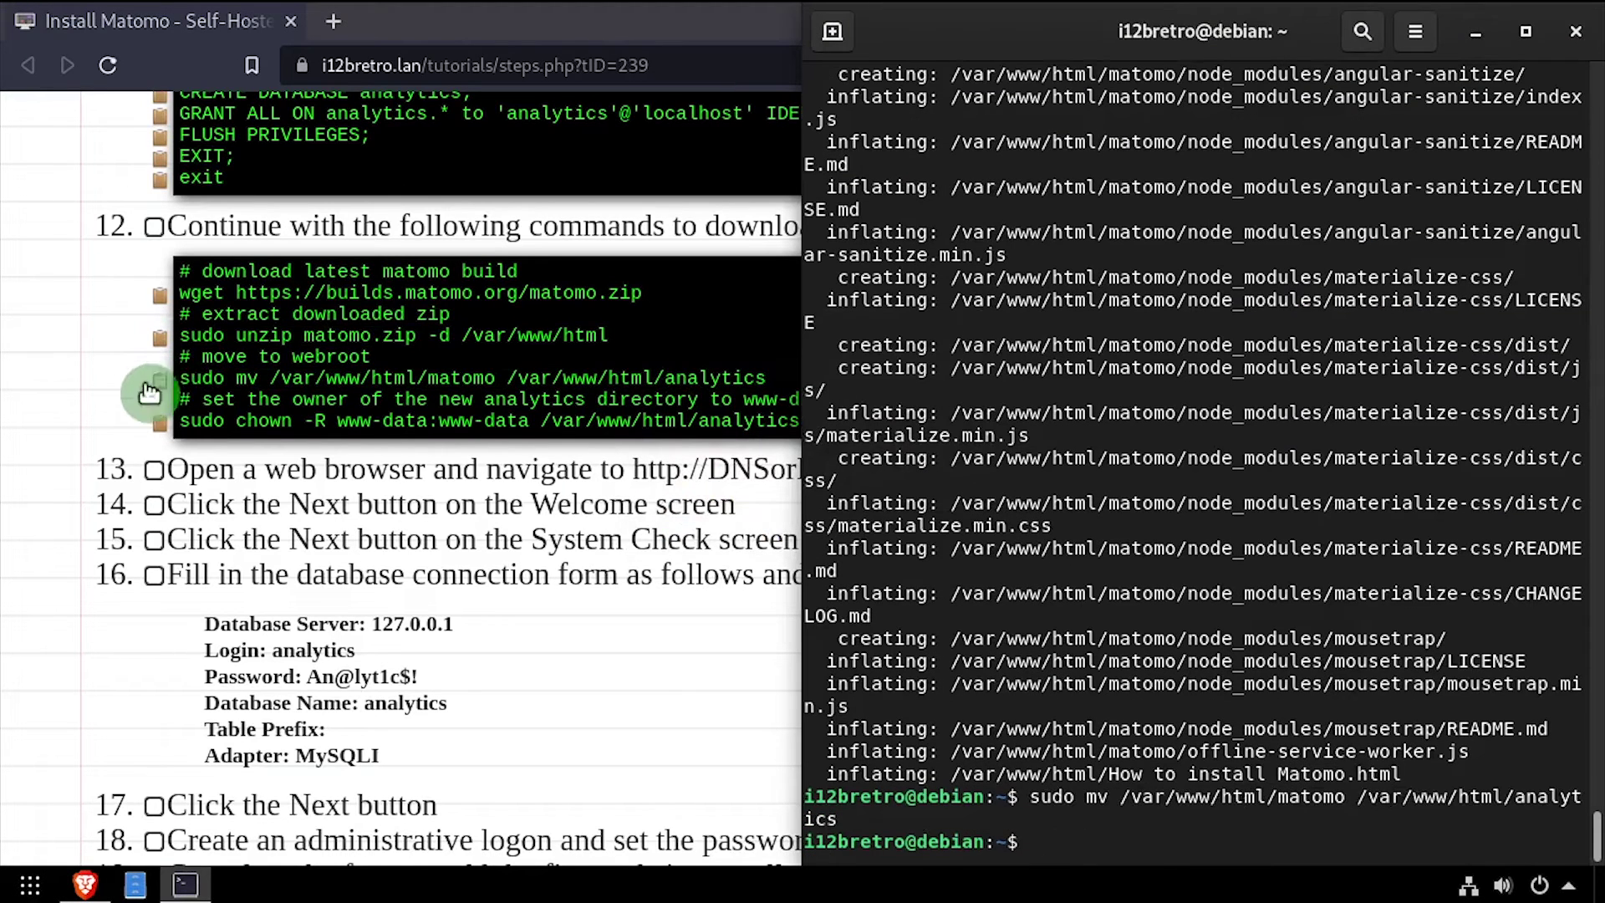
{"action": "left_click", "coordinate": [159, 424]}
{"action": "key", "text": "alt+Tab"}
{"action": "key", "text": "ctrl+shift+v"}
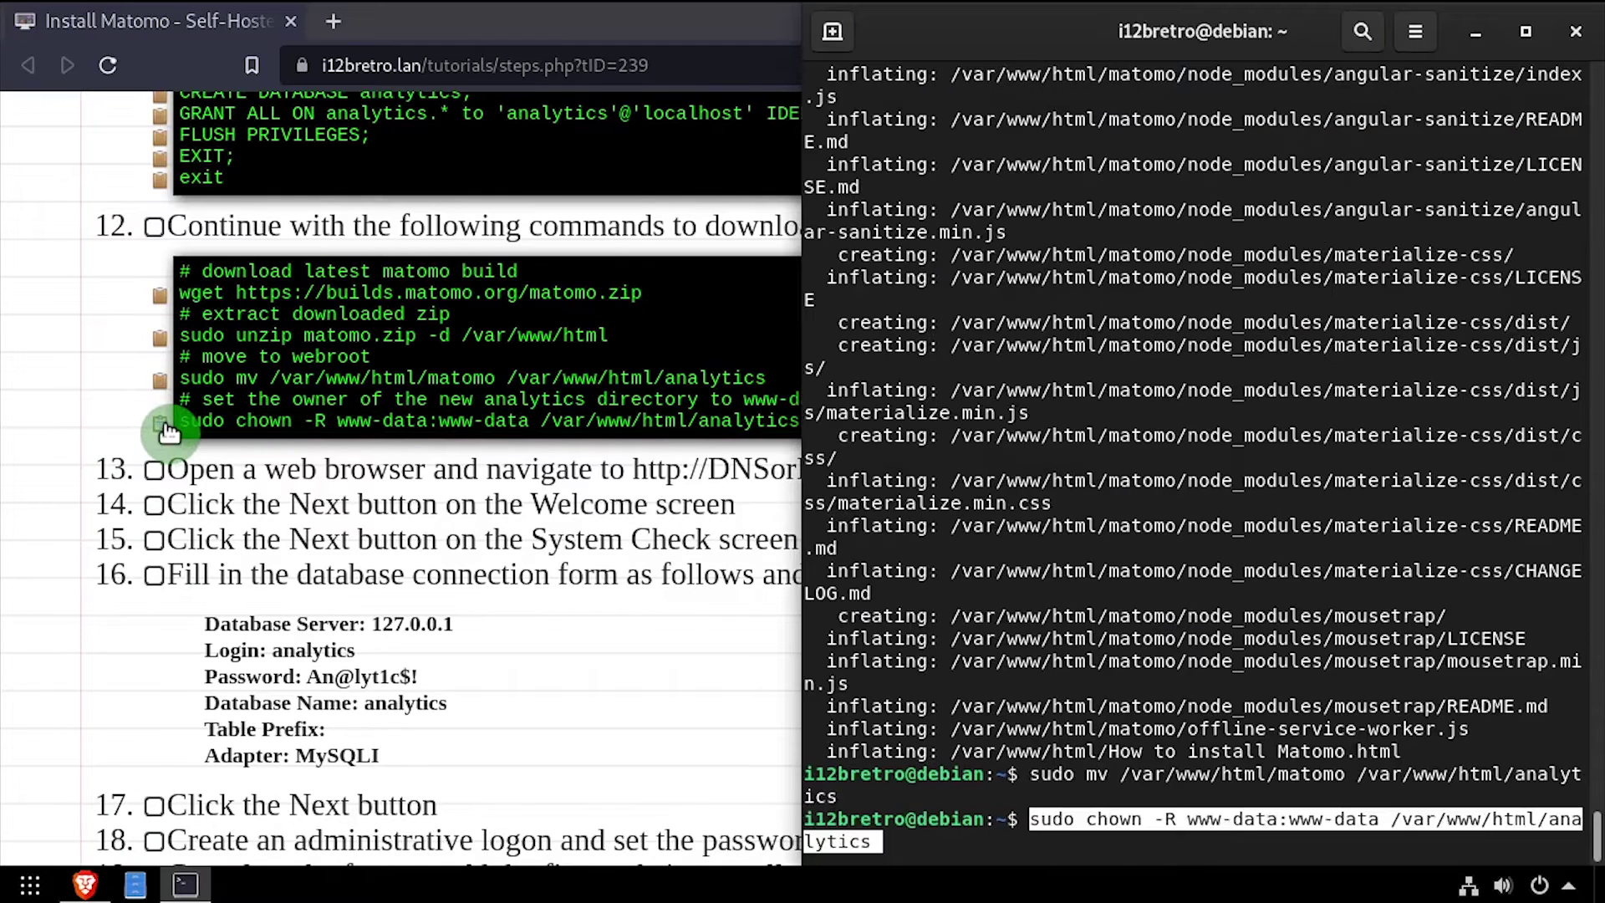
{"action": "key", "text": "Return"}
{"action": "left_click", "coordinate": [210, 233]}
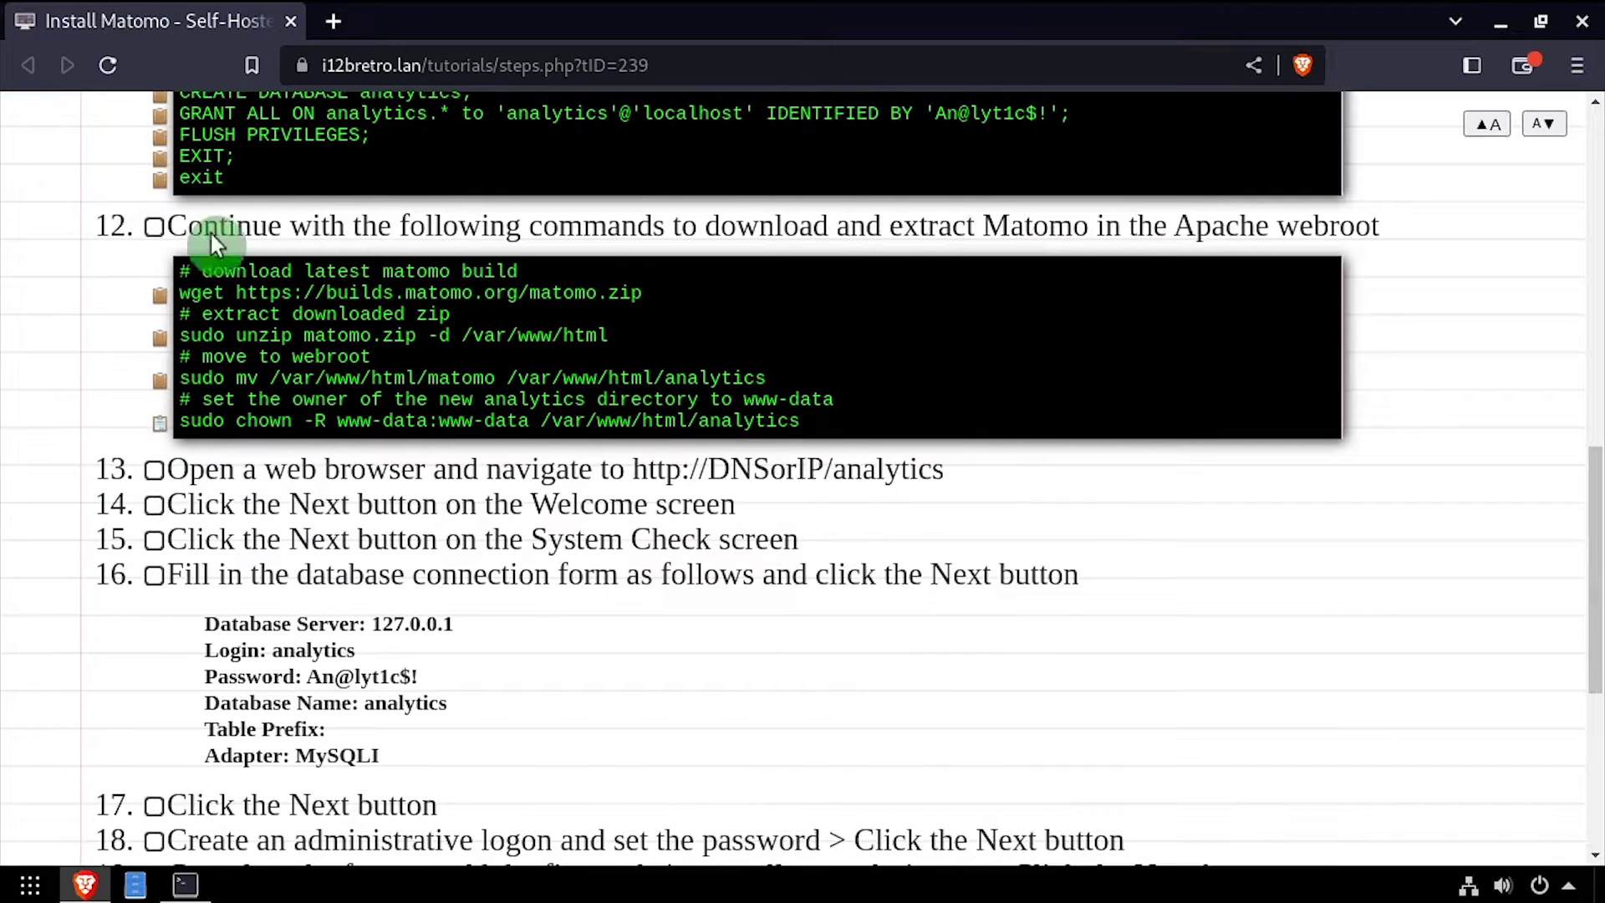
{"action": "left_click", "coordinate": [333, 23]}
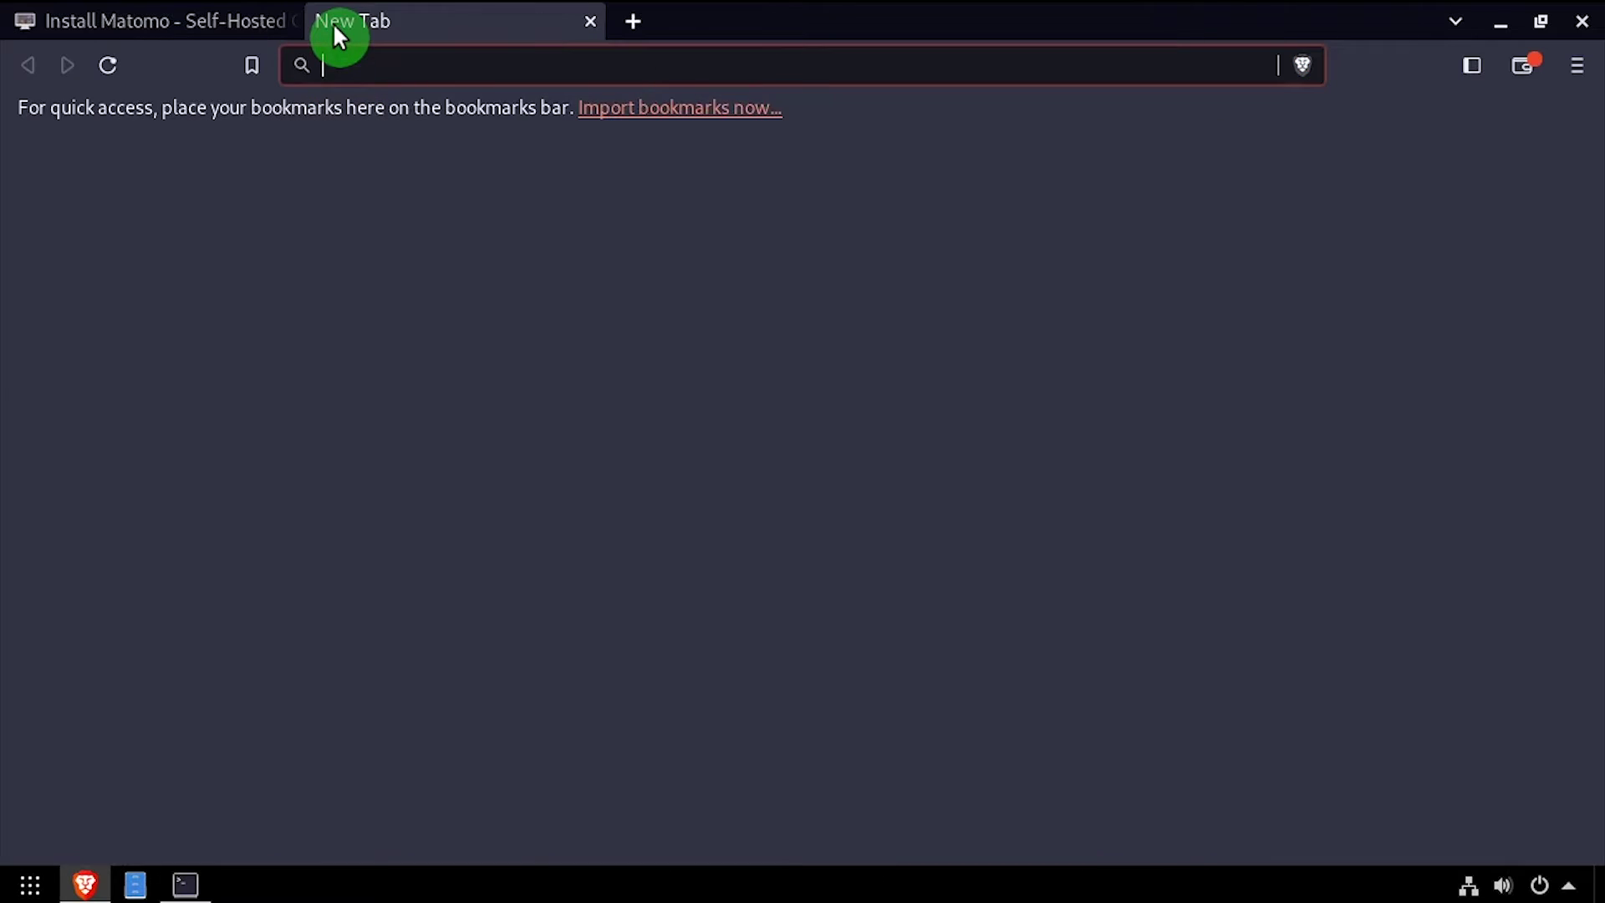
{"action": "type", "text": "http://localhost/analyt"}
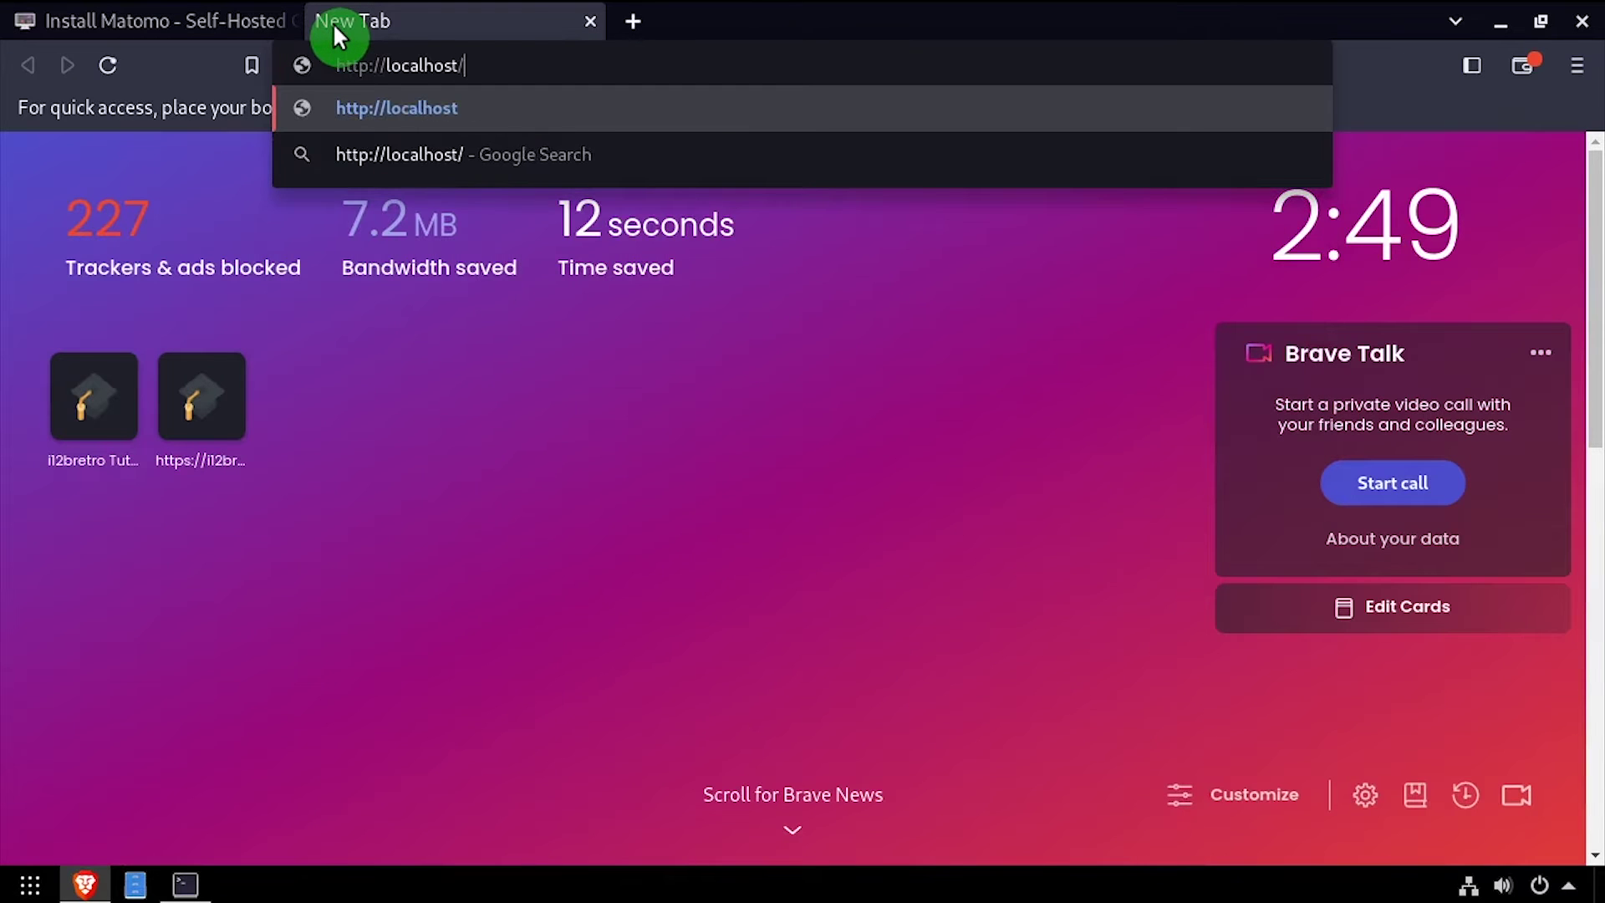
{"action": "type", "text": "ics"}
{"action": "key", "text": "Return"}
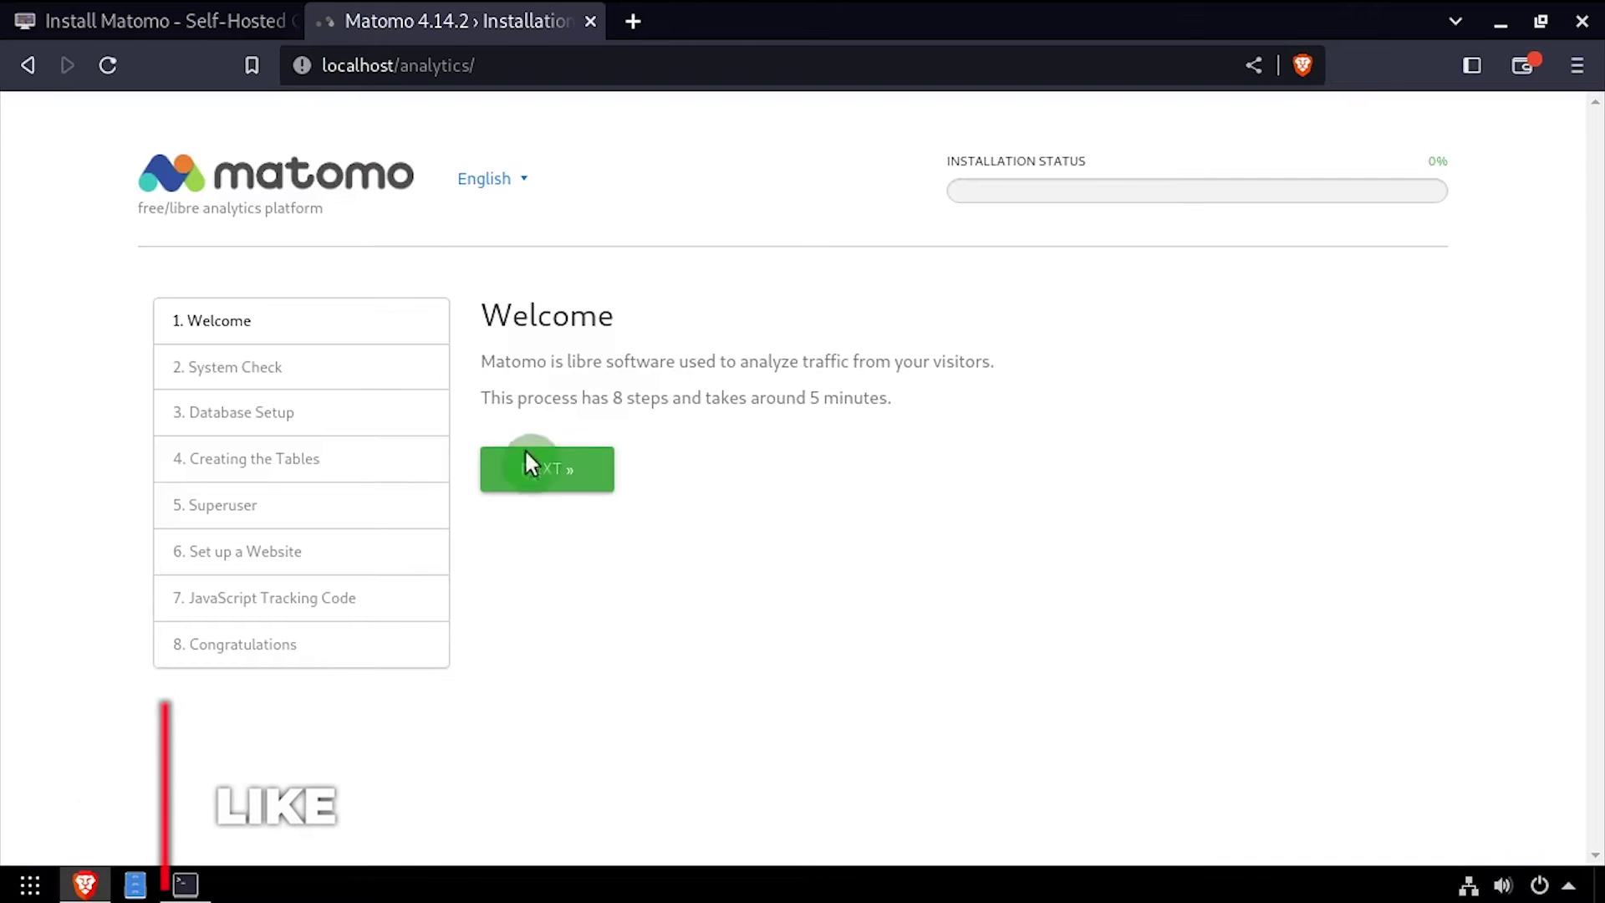
Continue through the Welcome and System Check pages to Database Setup at 29%
{"action": "left_click", "coordinate": [555, 474]}
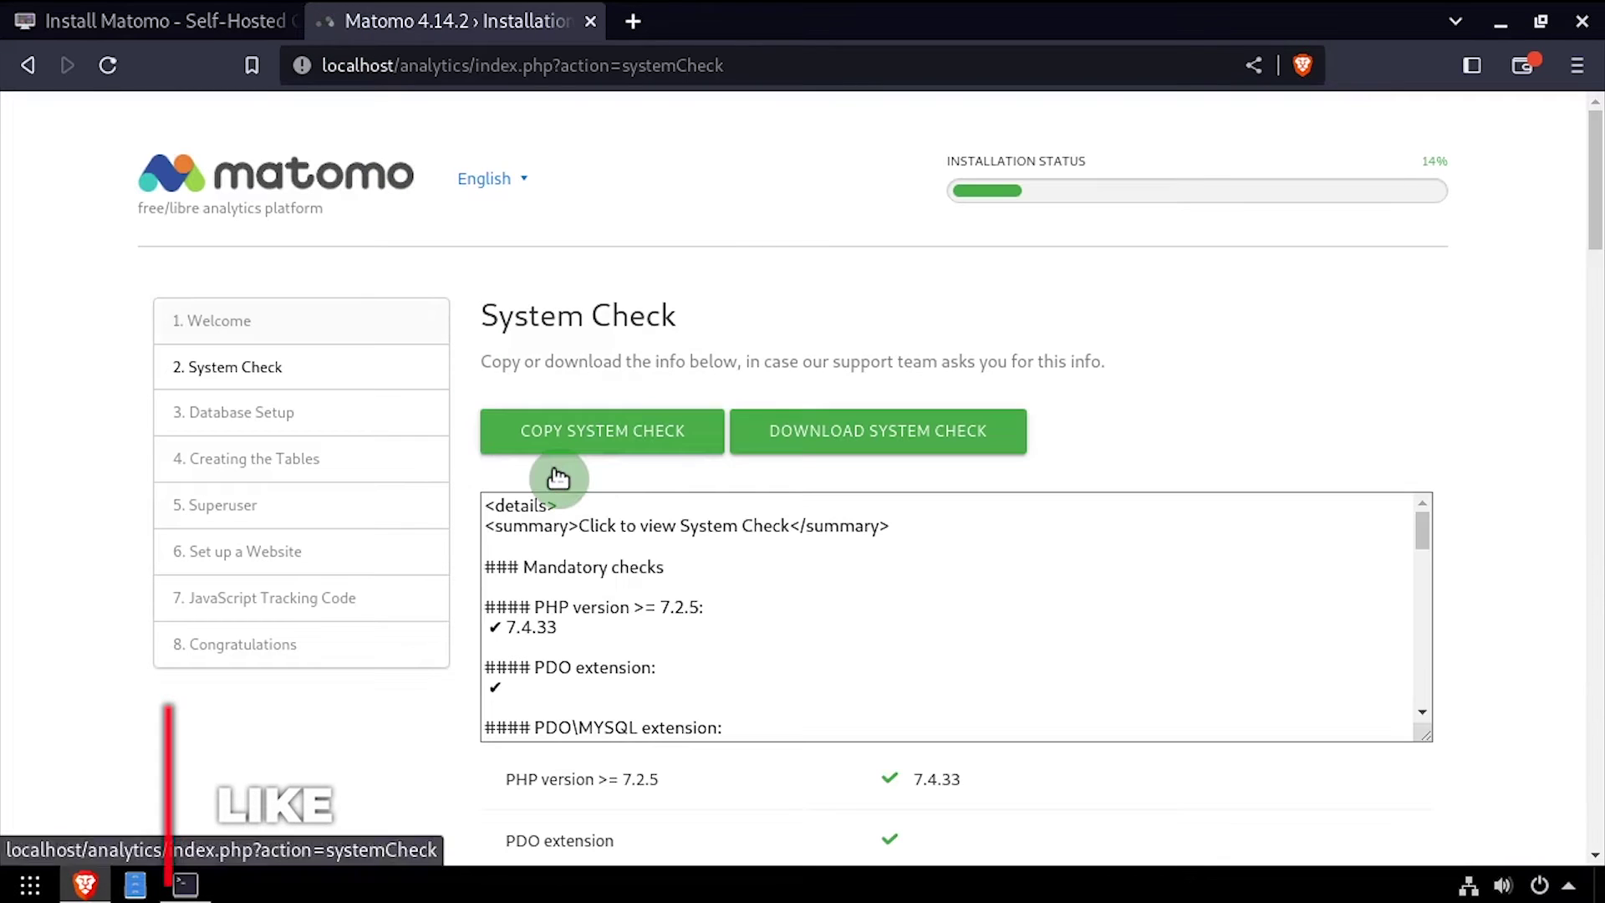
{"action": "scroll", "coordinate": [1180, 524], "scroll_direction": "down", "scroll_amount": 20}
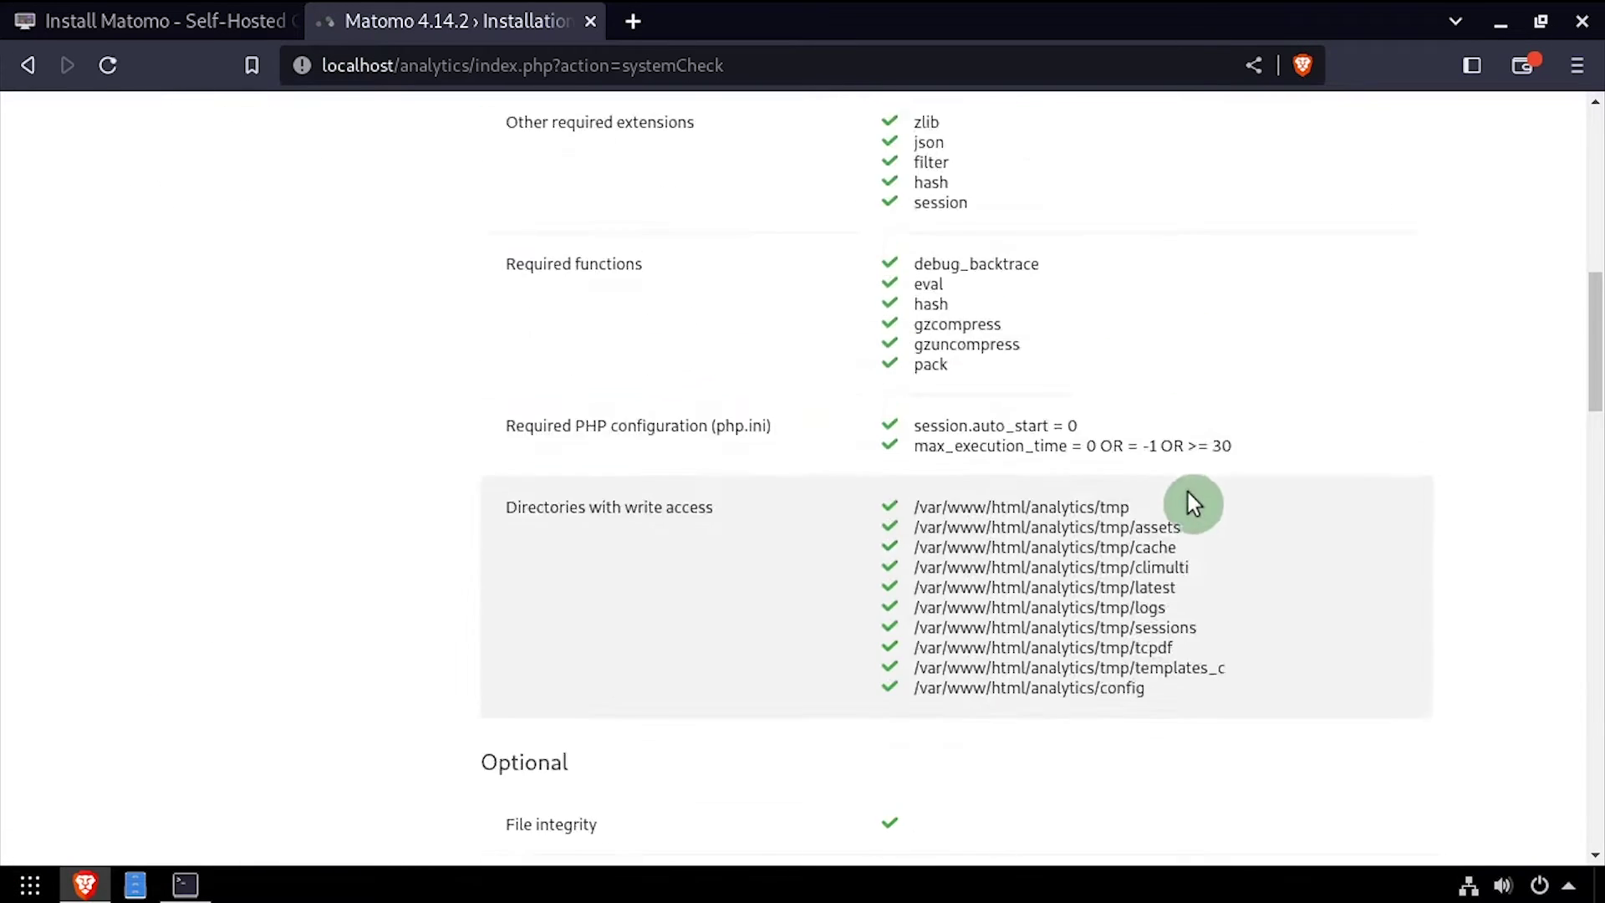
{"action": "left_click", "coordinate": [587, 797]}
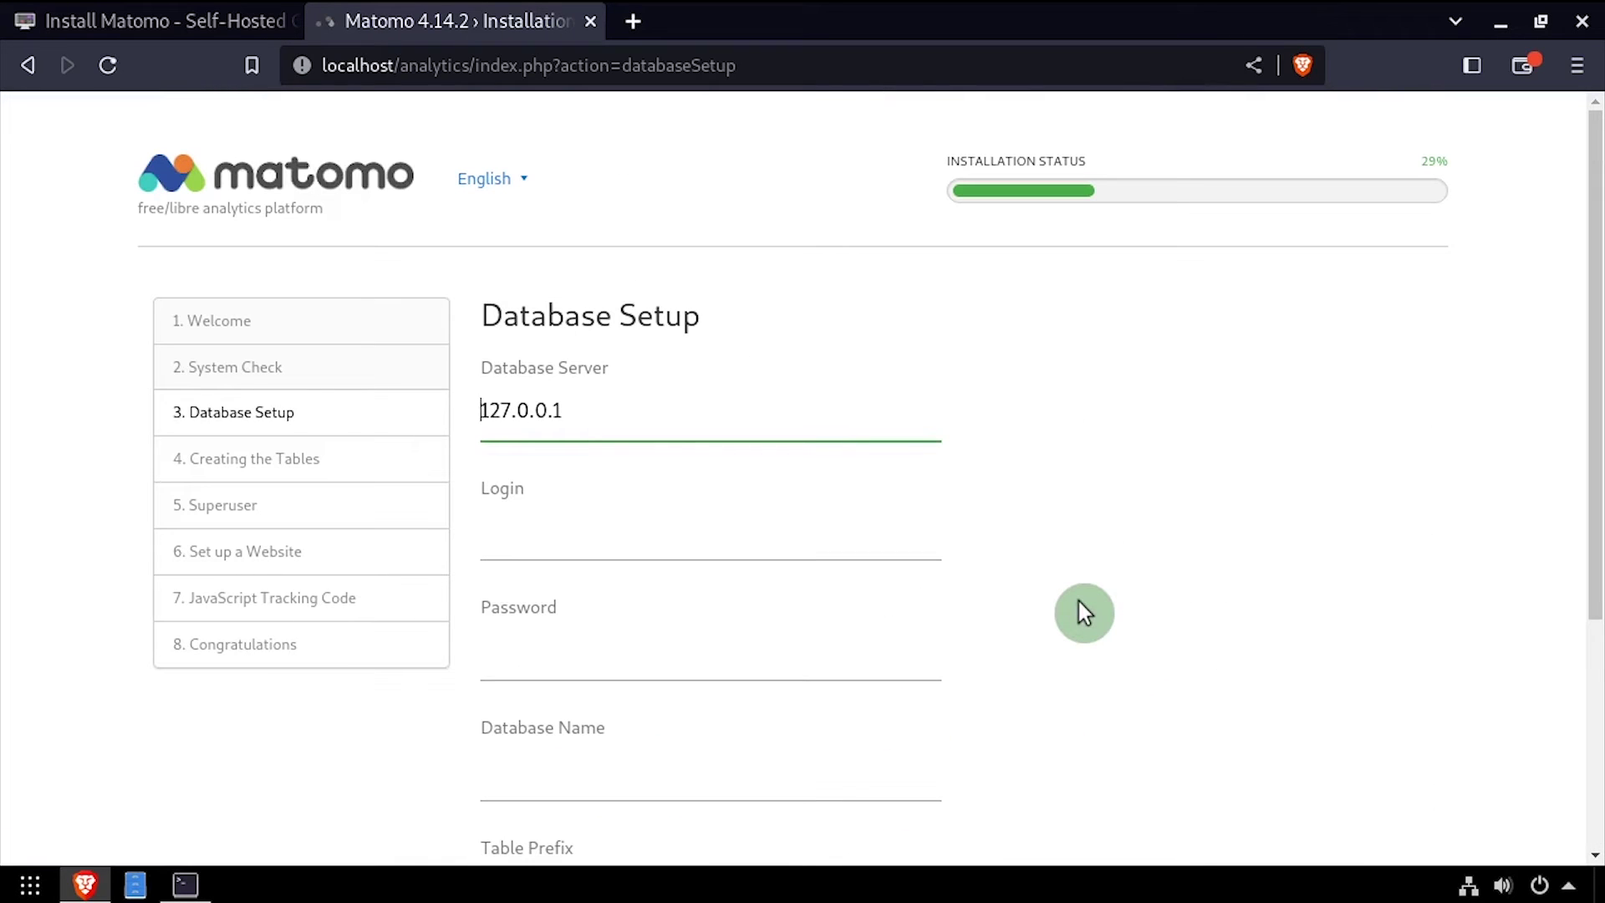
Enter login analytics, the database password and database name analytics, keep matomo_ prefix, and submit
{"action": "key", "text": "Tab"}
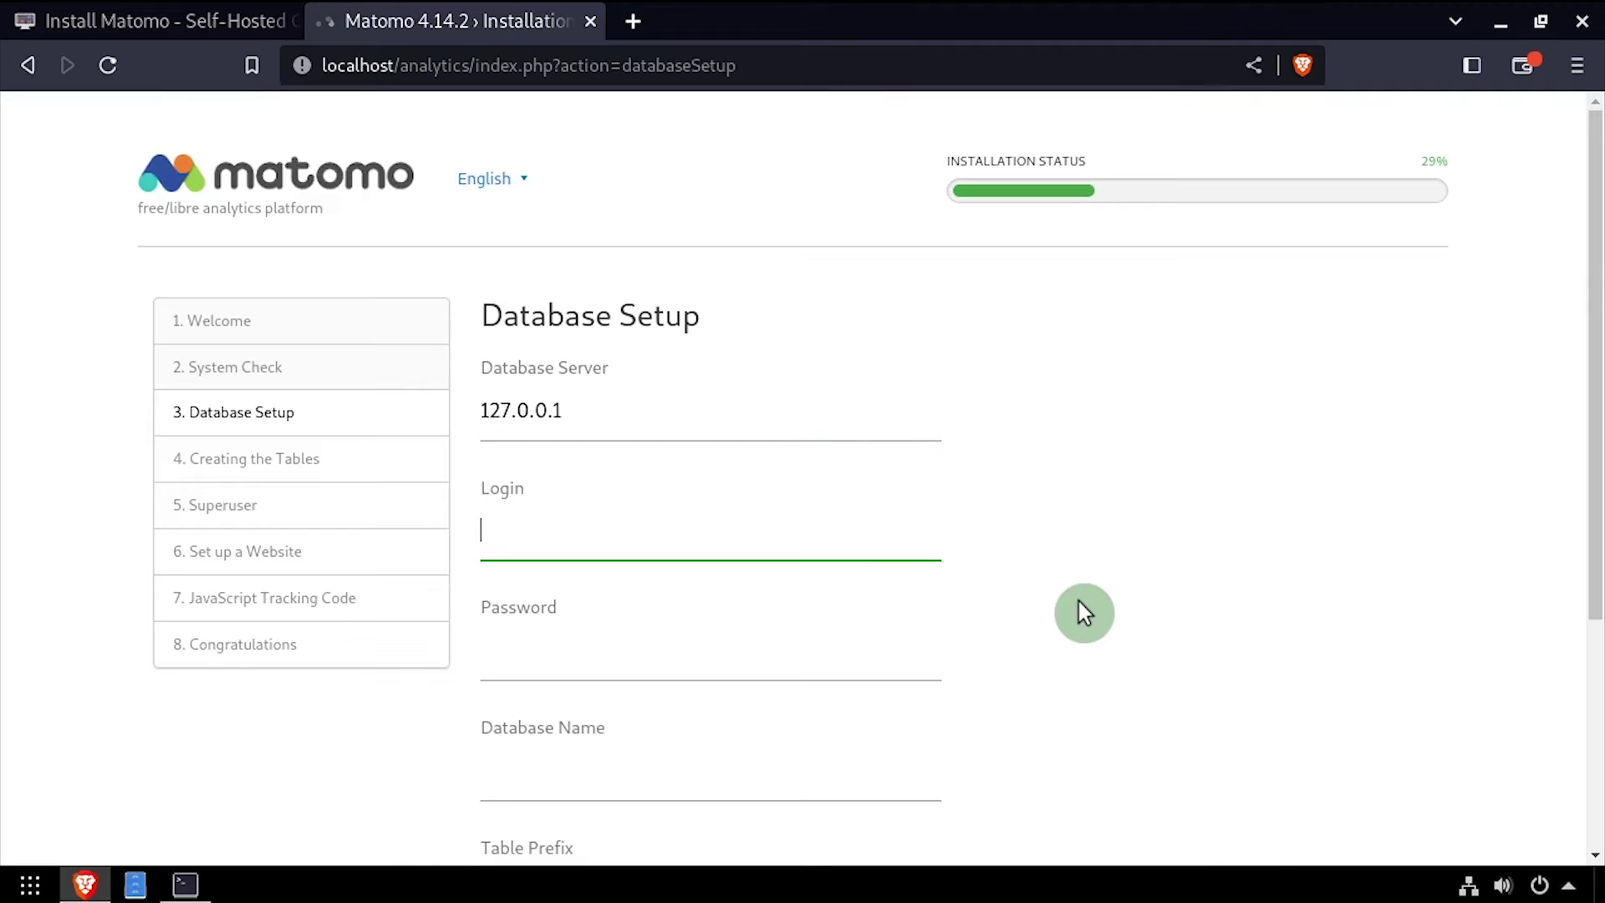
{"action": "key", "text": "shift+Tab"}
{"action": "key", "text": "Tab"}
{"action": "type", "text": "analytics"}
{"action": "key", "text": "Tab"}
{"action": "key", "text": "ctrl+v"}
{"action": "key", "text": "Tab"}
{"action": "type", "text": "an"}
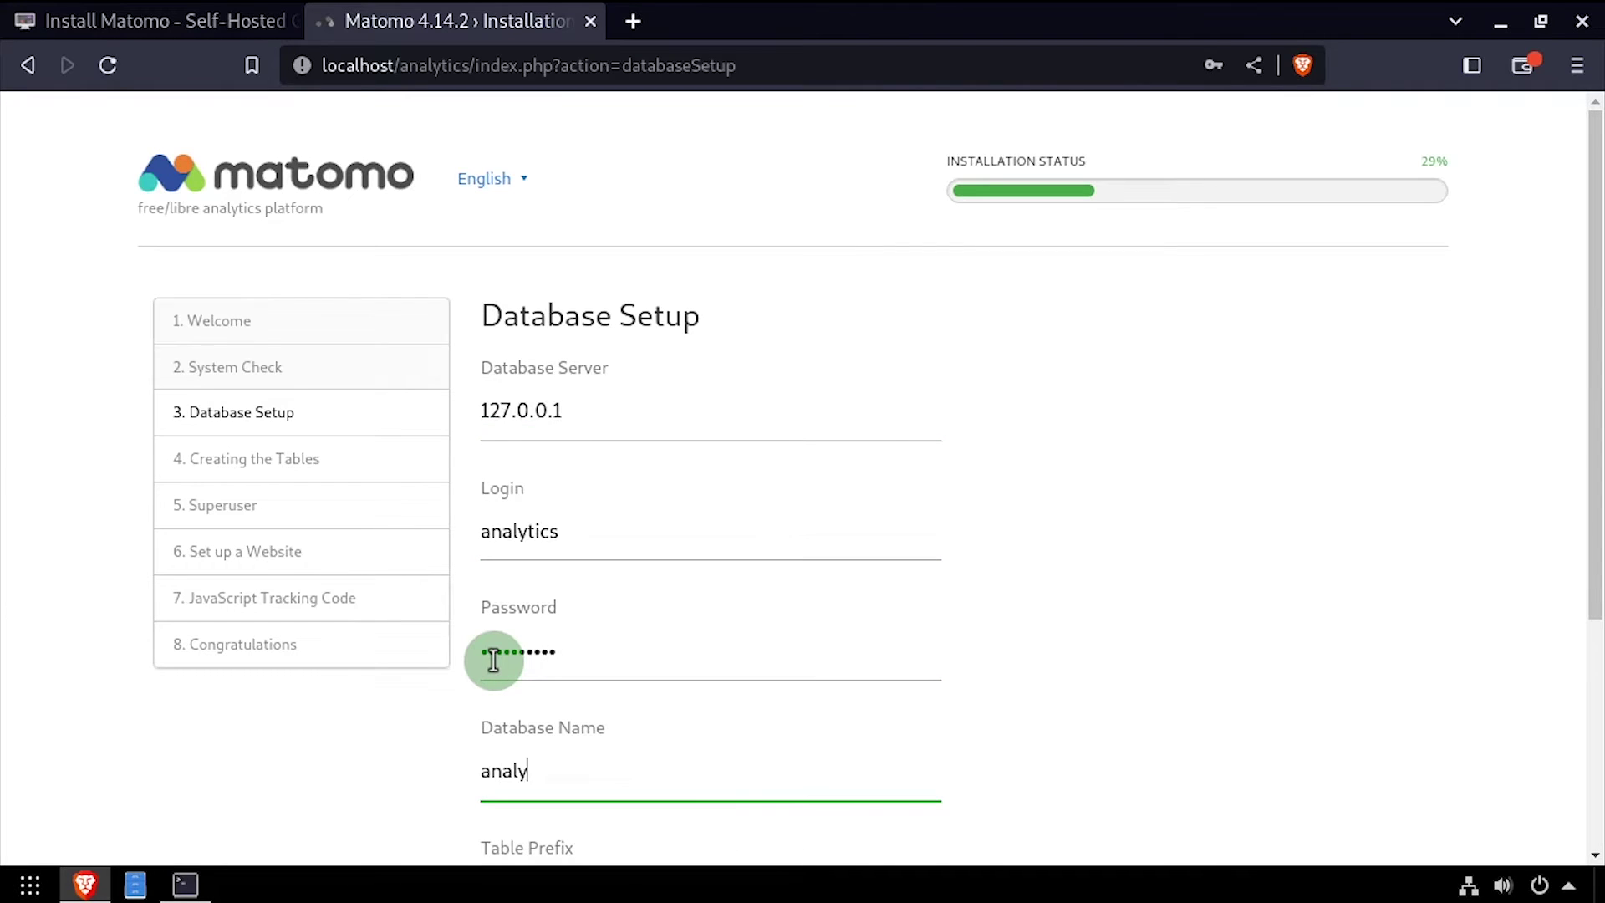
{"action": "key", "text": "Tab"}
{"action": "scroll", "coordinate": [602, 663], "scroll_direction": "down", "scroll_amount": 4}
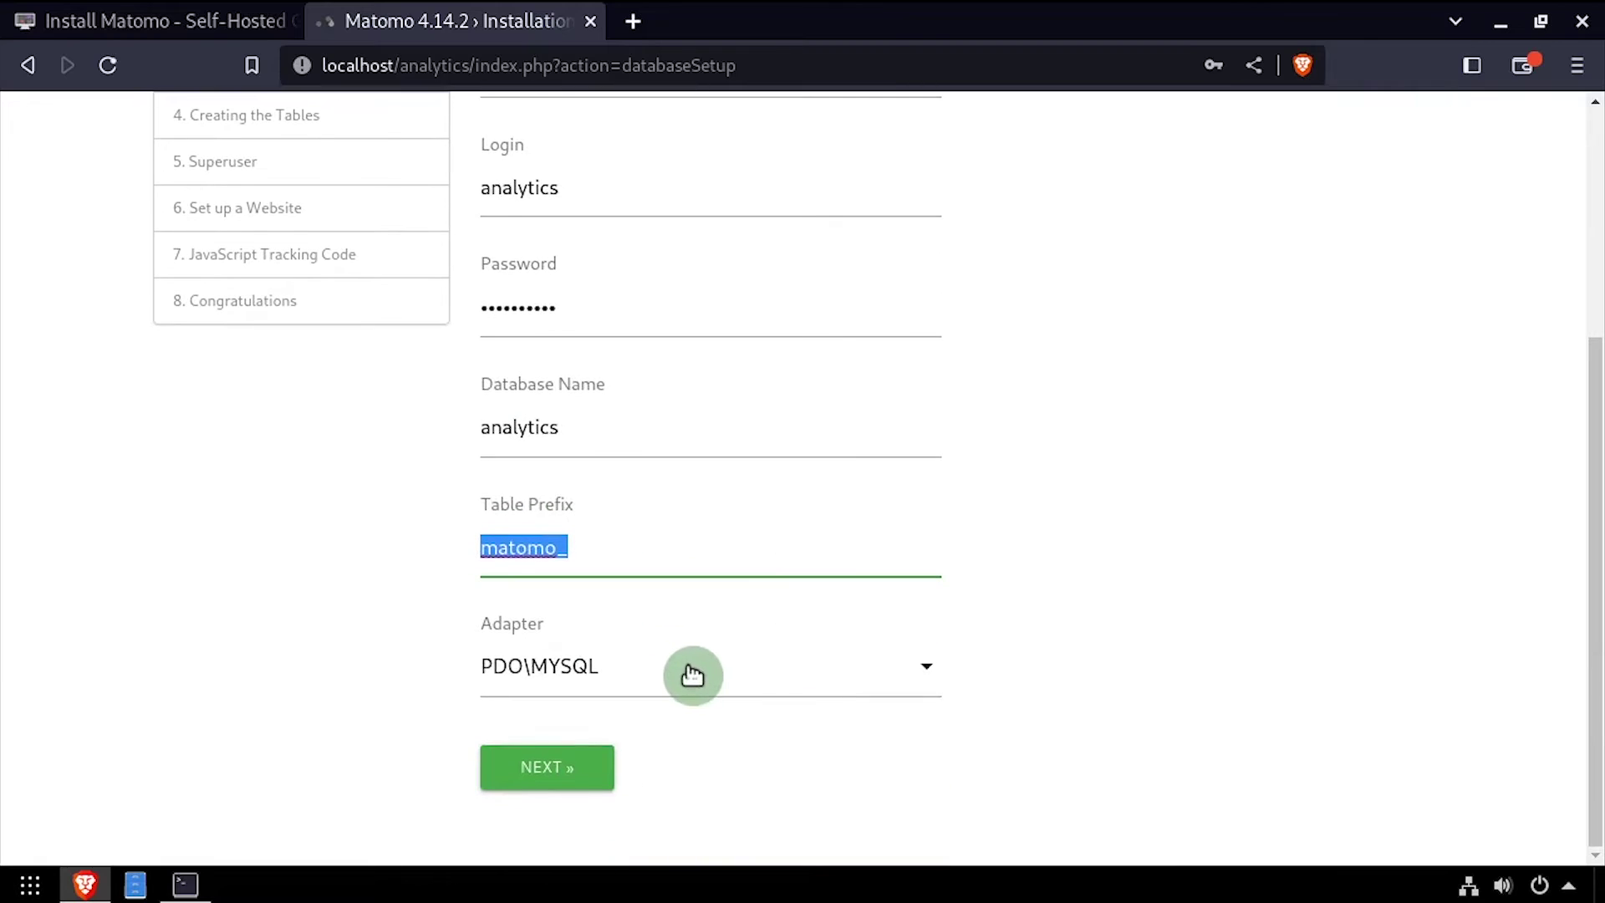
{"action": "left_click", "coordinate": [577, 768]}
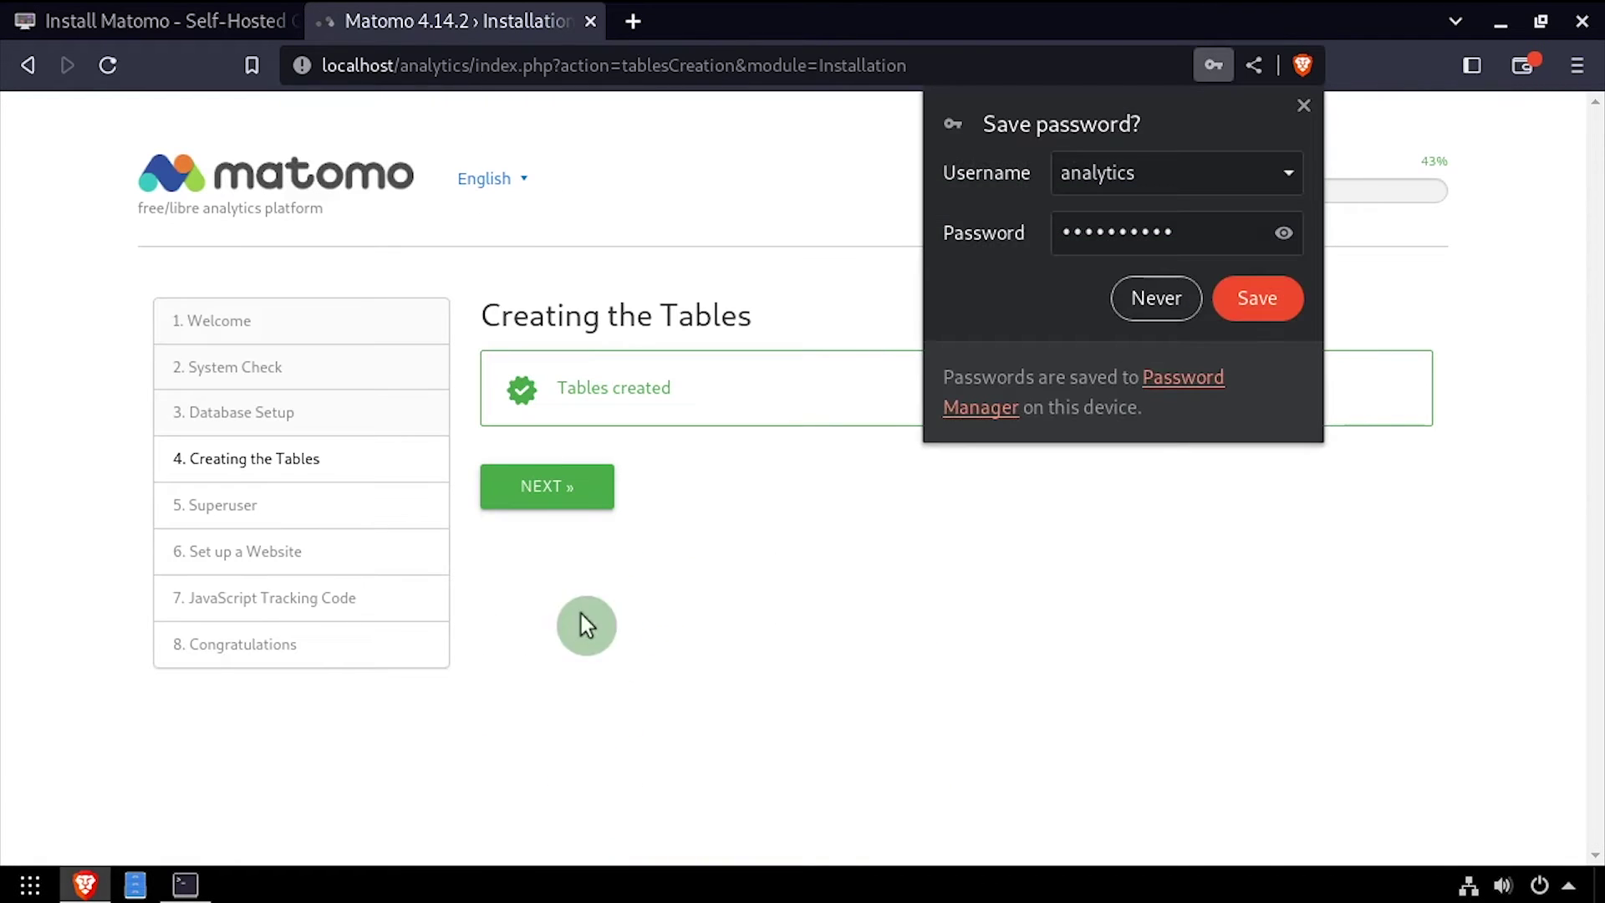
Decline saving the password, then enter the superuser login, password and email and submit
{"action": "left_click", "coordinate": [1182, 293]}
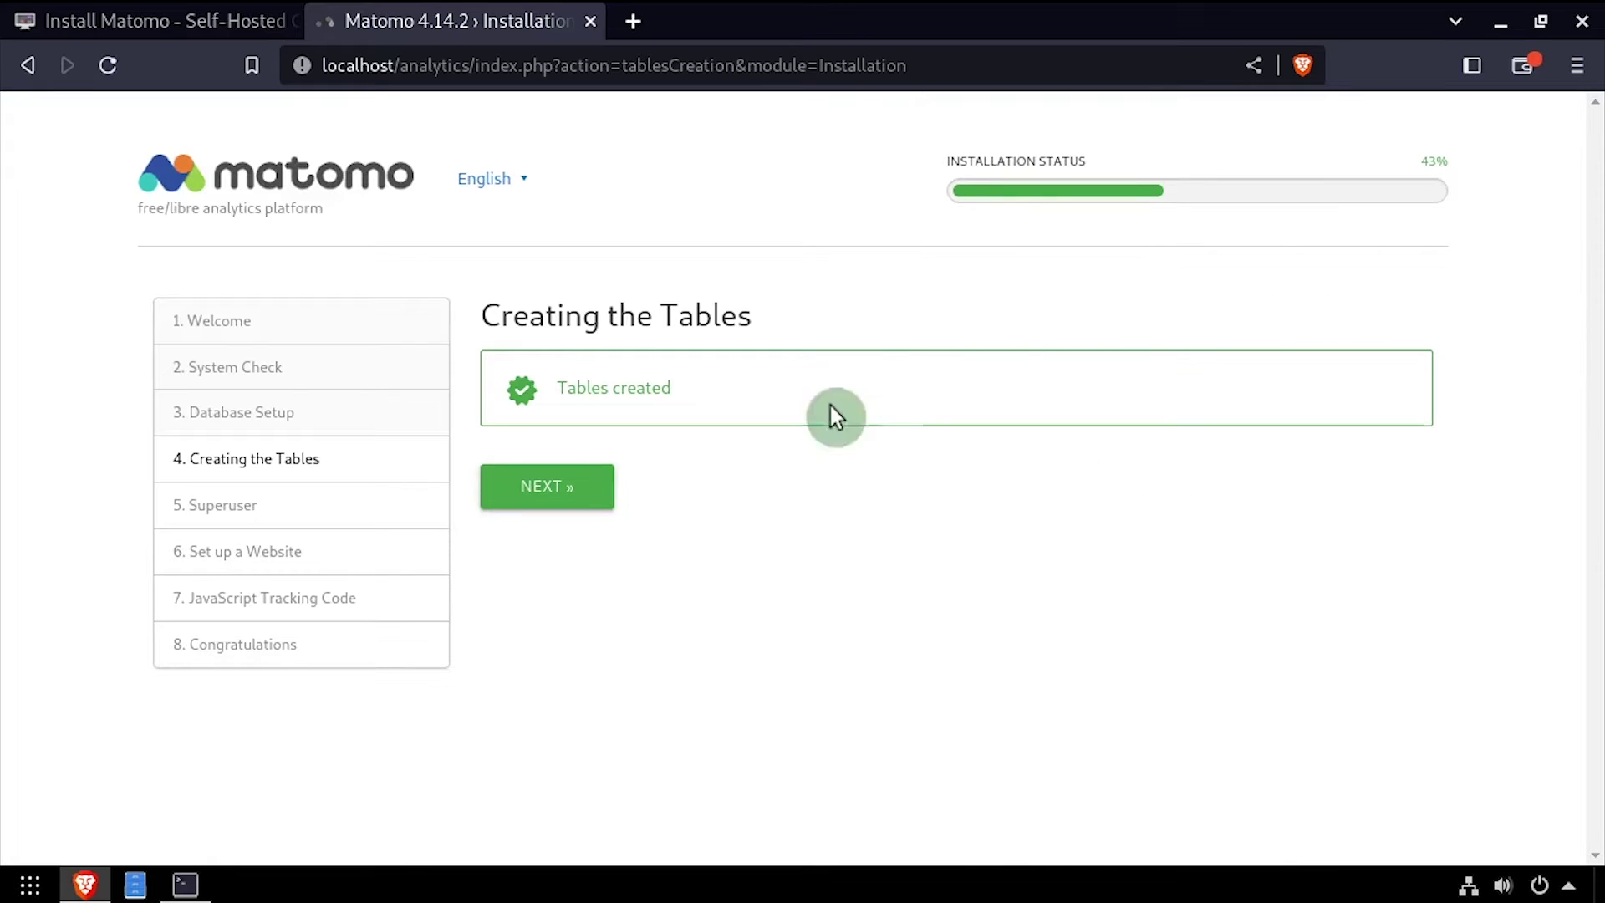
{"action": "left_click", "coordinate": [573, 495]}
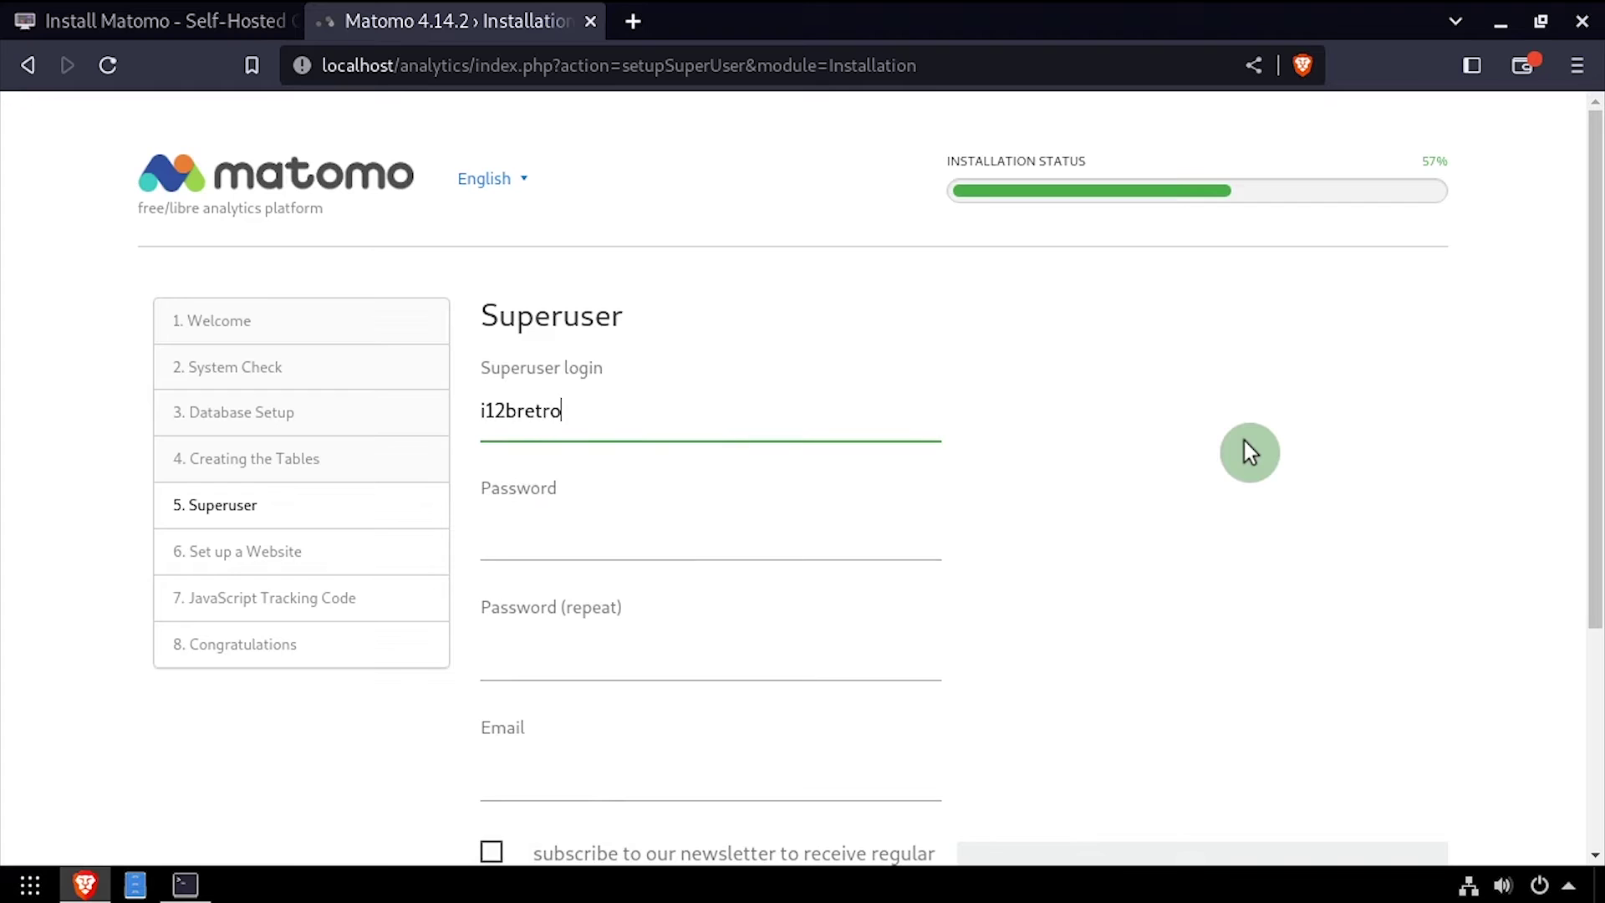
{"action": "key", "text": "Tab"}
{"action": "key", "text": "Tab"}
{"action": "type", "text": "p"}
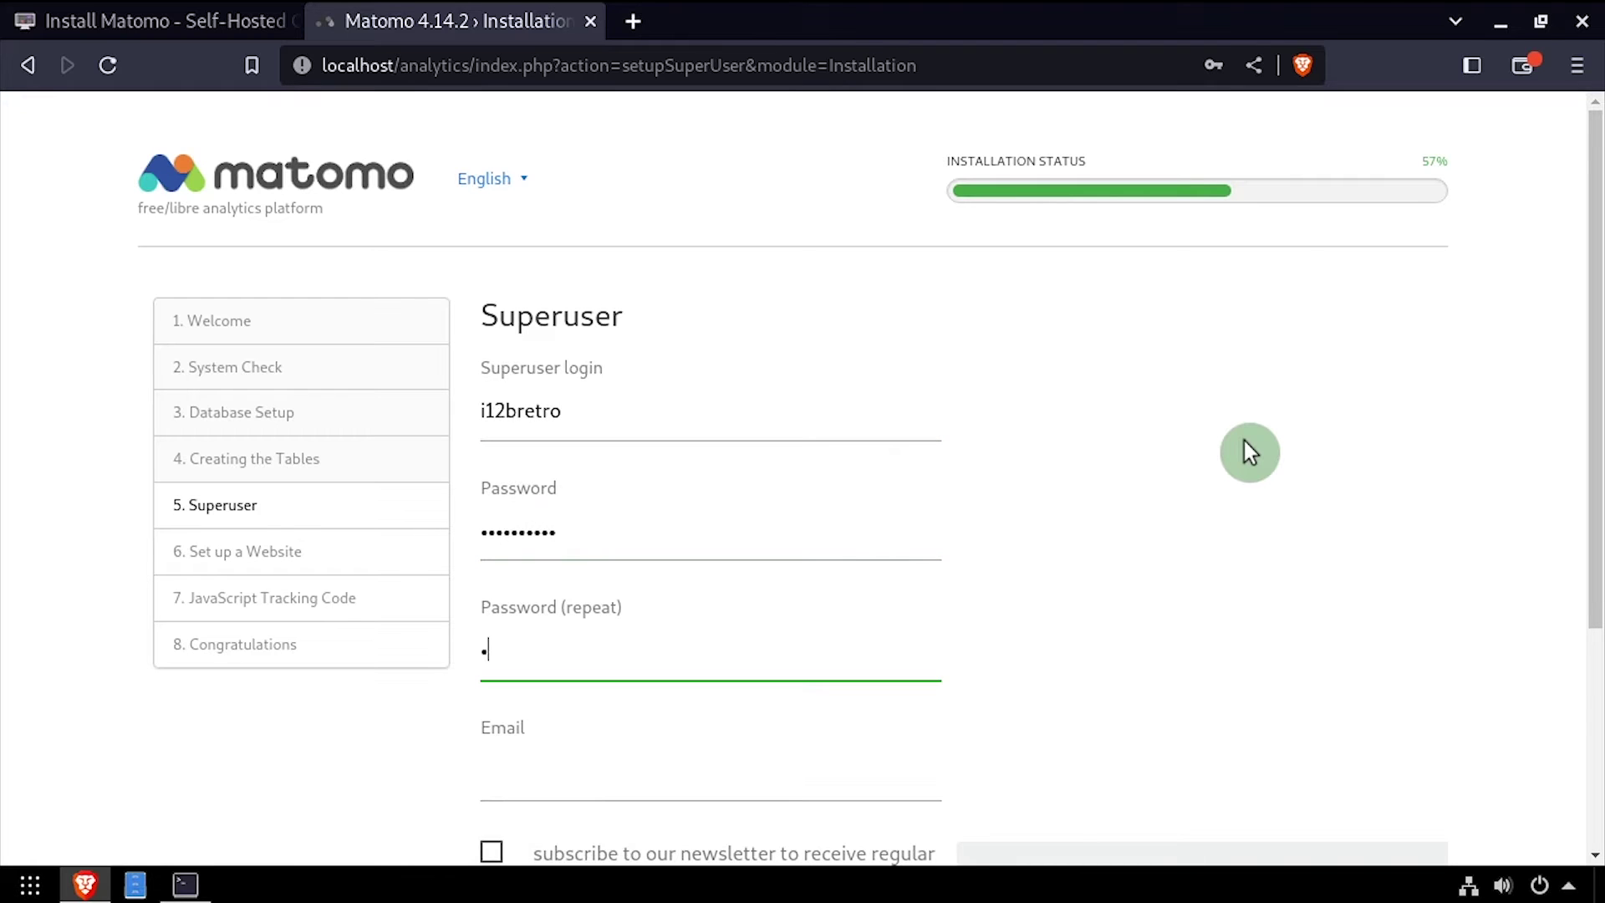
{"action": "scroll", "coordinate": [1032, 513], "scroll_direction": "down", "scroll_amount": 3}
{"action": "left_click", "coordinate": [842, 633]}
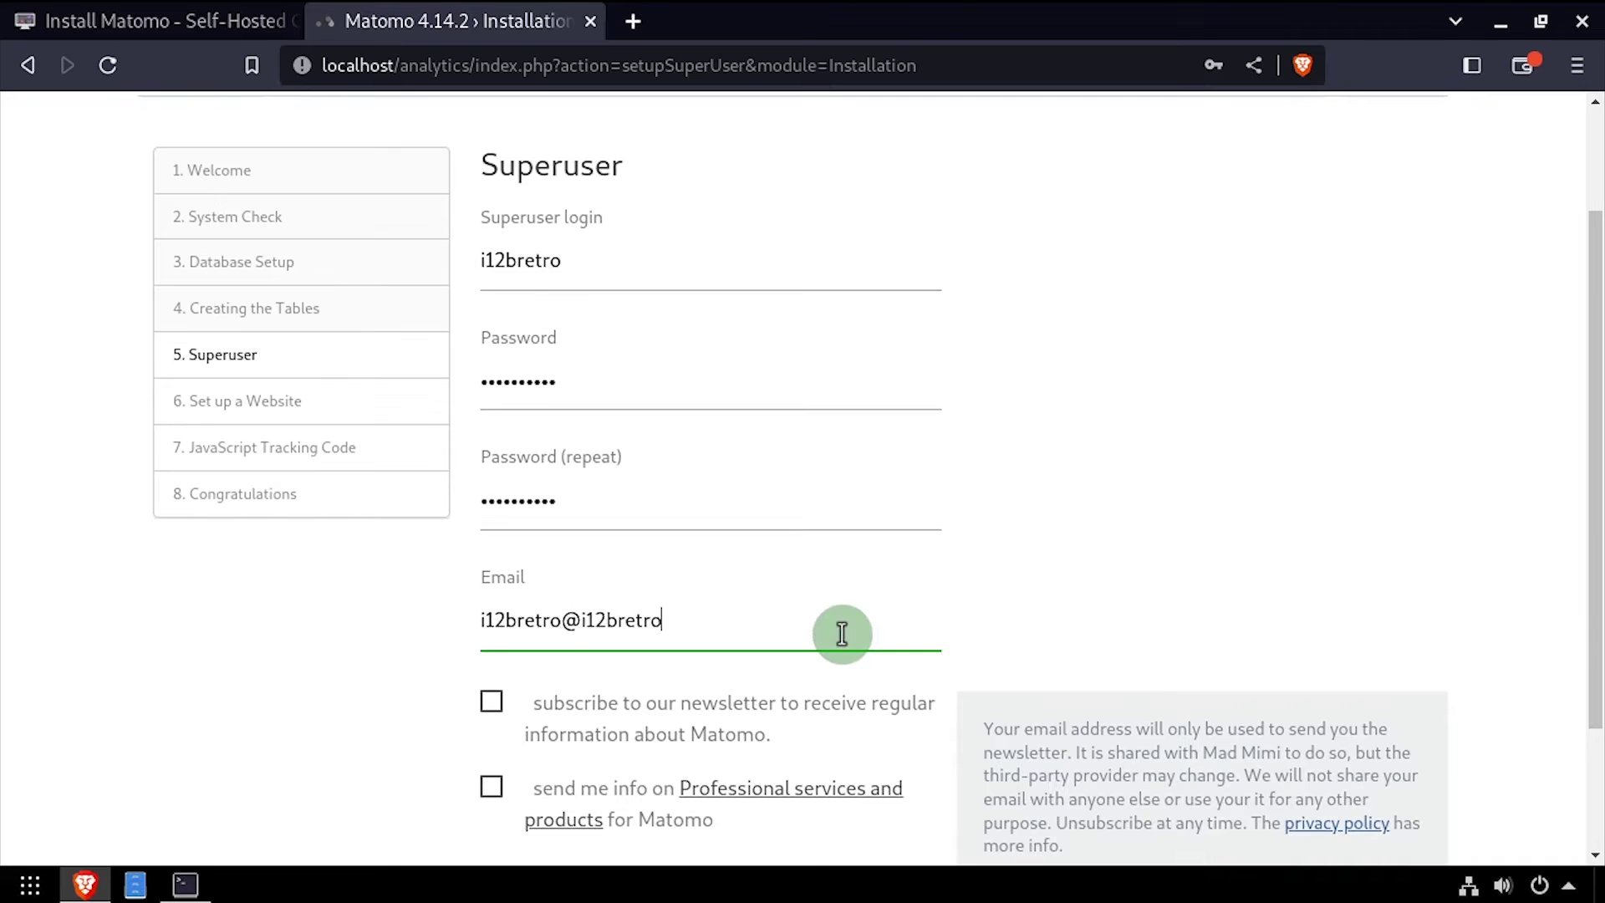
{"action": "scroll", "coordinate": [842, 633], "scroll_direction": "down", "scroll_amount": 3}
{"action": "left_click", "coordinate": [610, 804]}
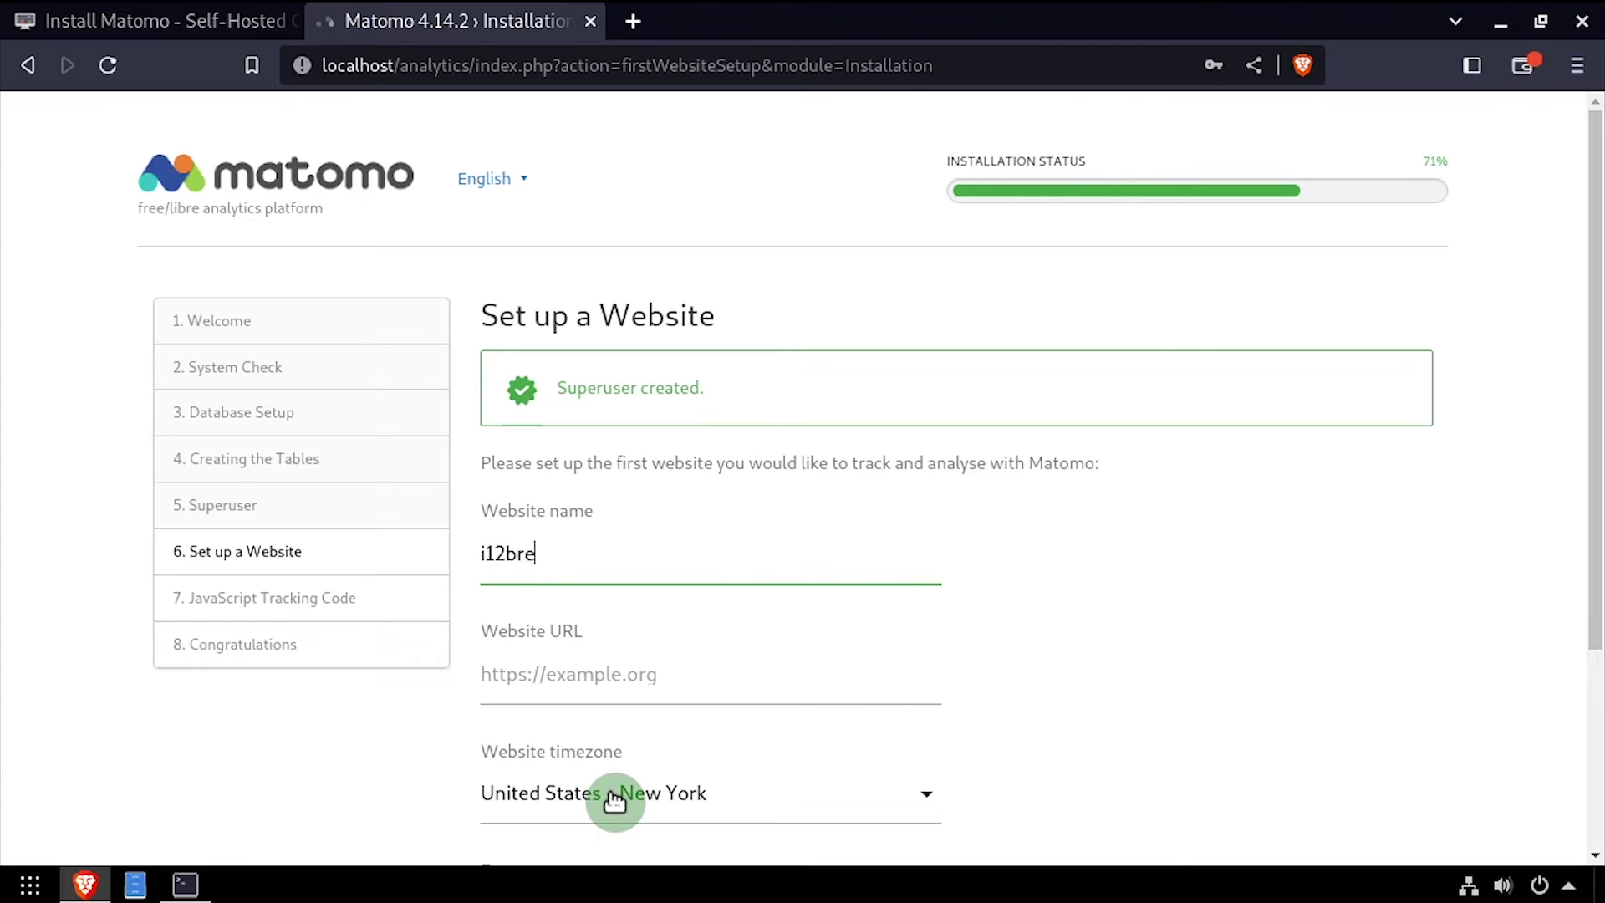
Submit the i12bretro tutorials website name and URL with the New York timezone
{"action": "left_click", "coordinate": [719, 679]}
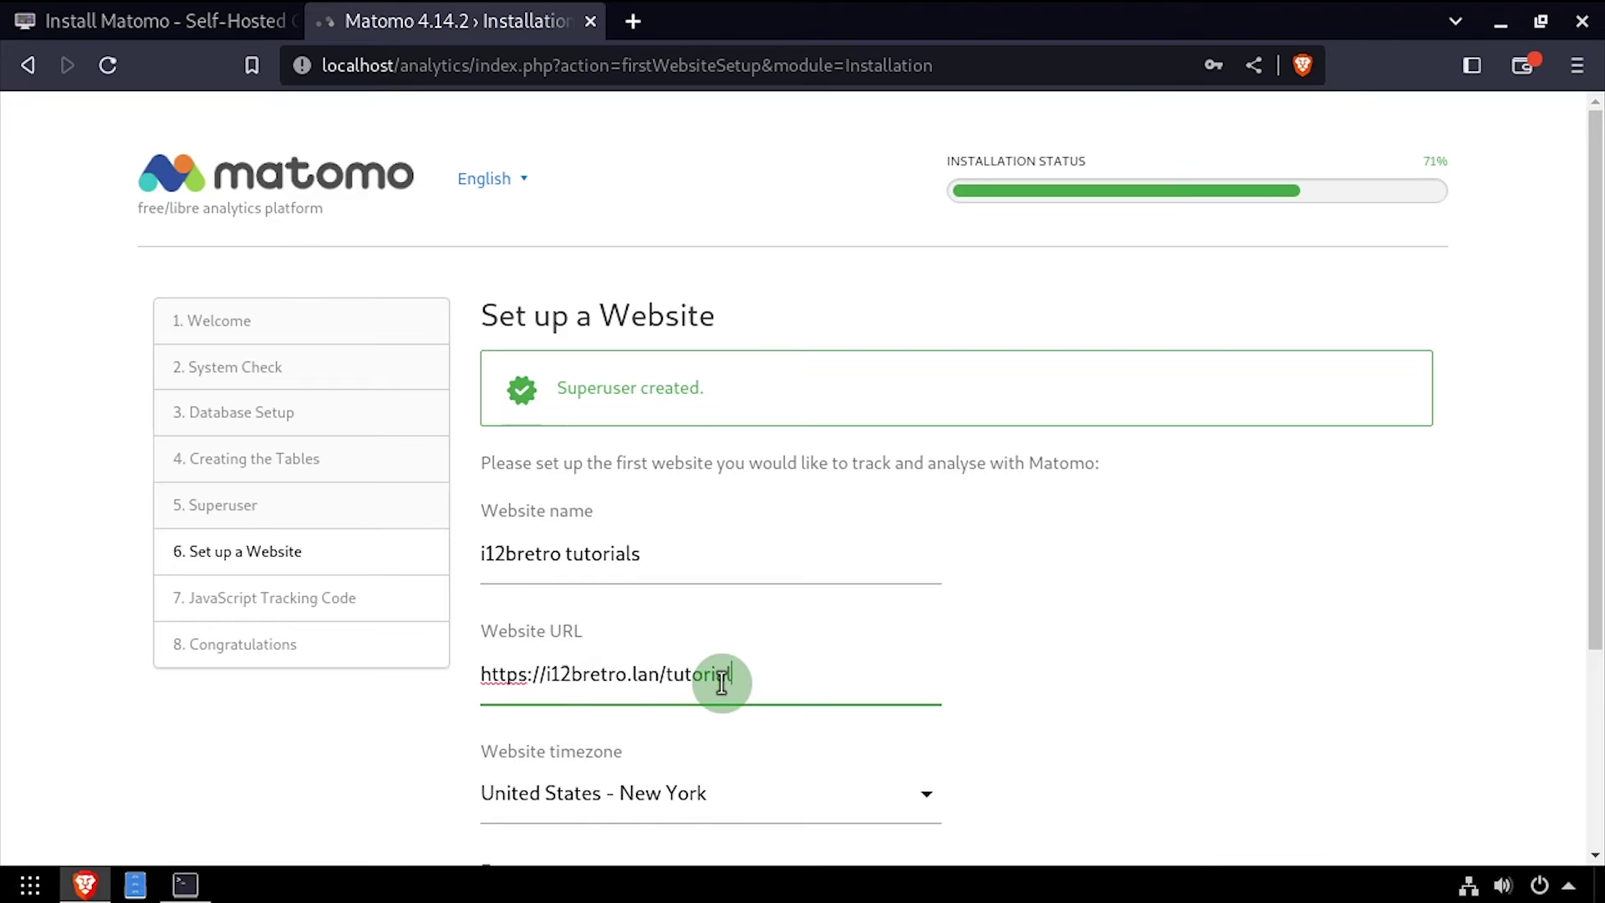
{"action": "scroll", "coordinate": [622, 734], "scroll_direction": "down", "scroll_amount": 3}
{"action": "left_click", "coordinate": [600, 736]}
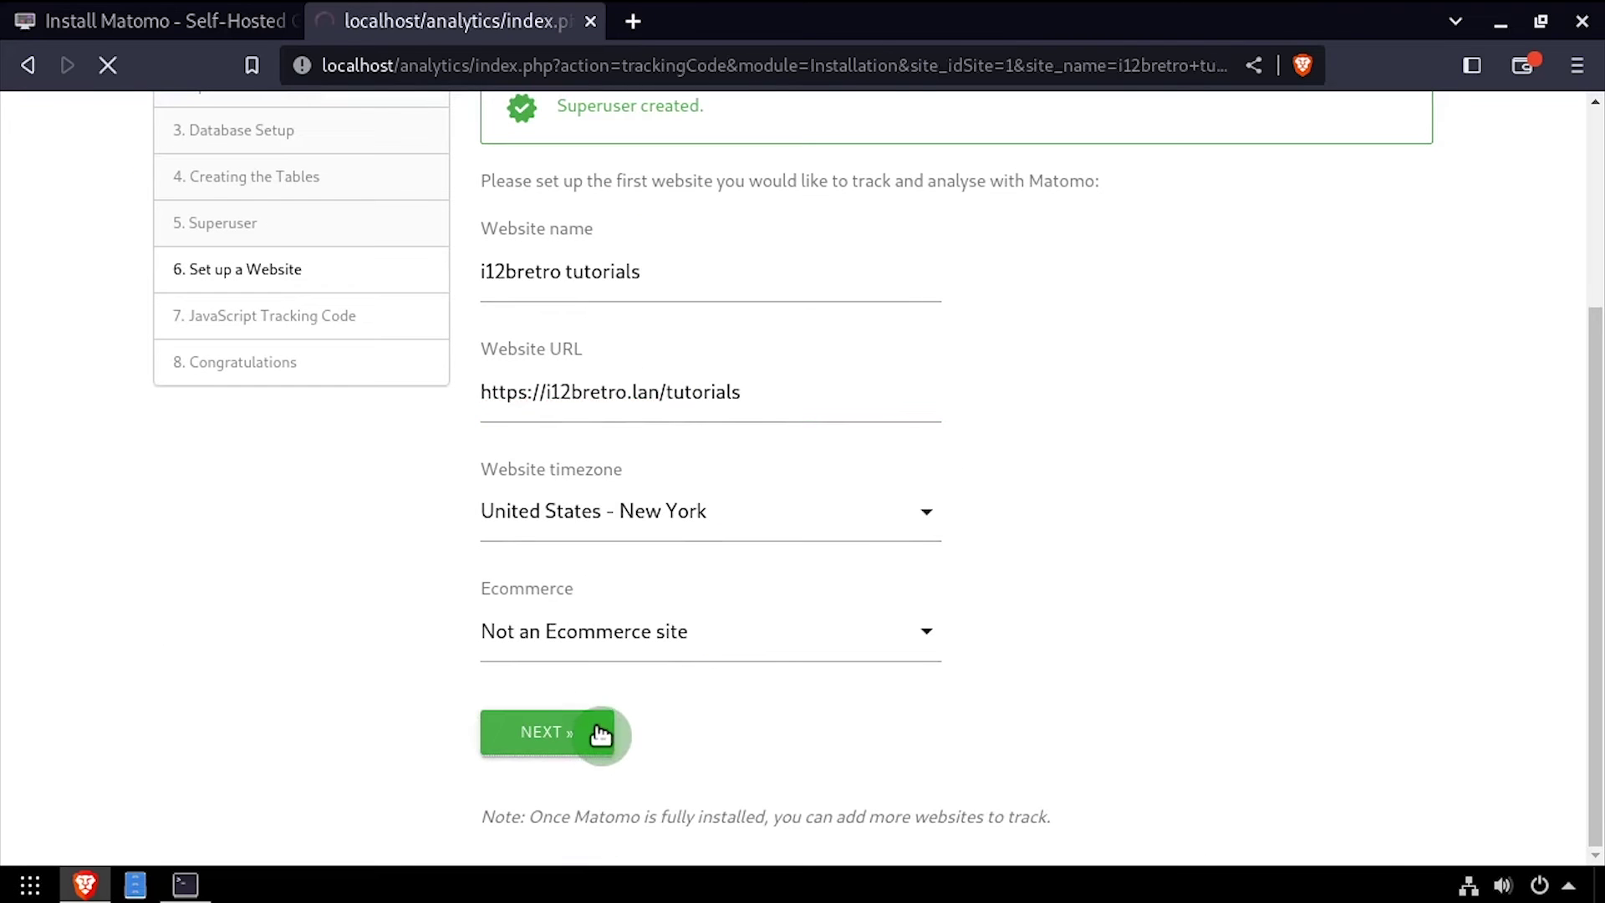
Select the JavaScript tracking code and continue to finish the installation
{"action": "scroll", "coordinate": [596, 719], "scroll_direction": "down", "scroll_amount": 4}
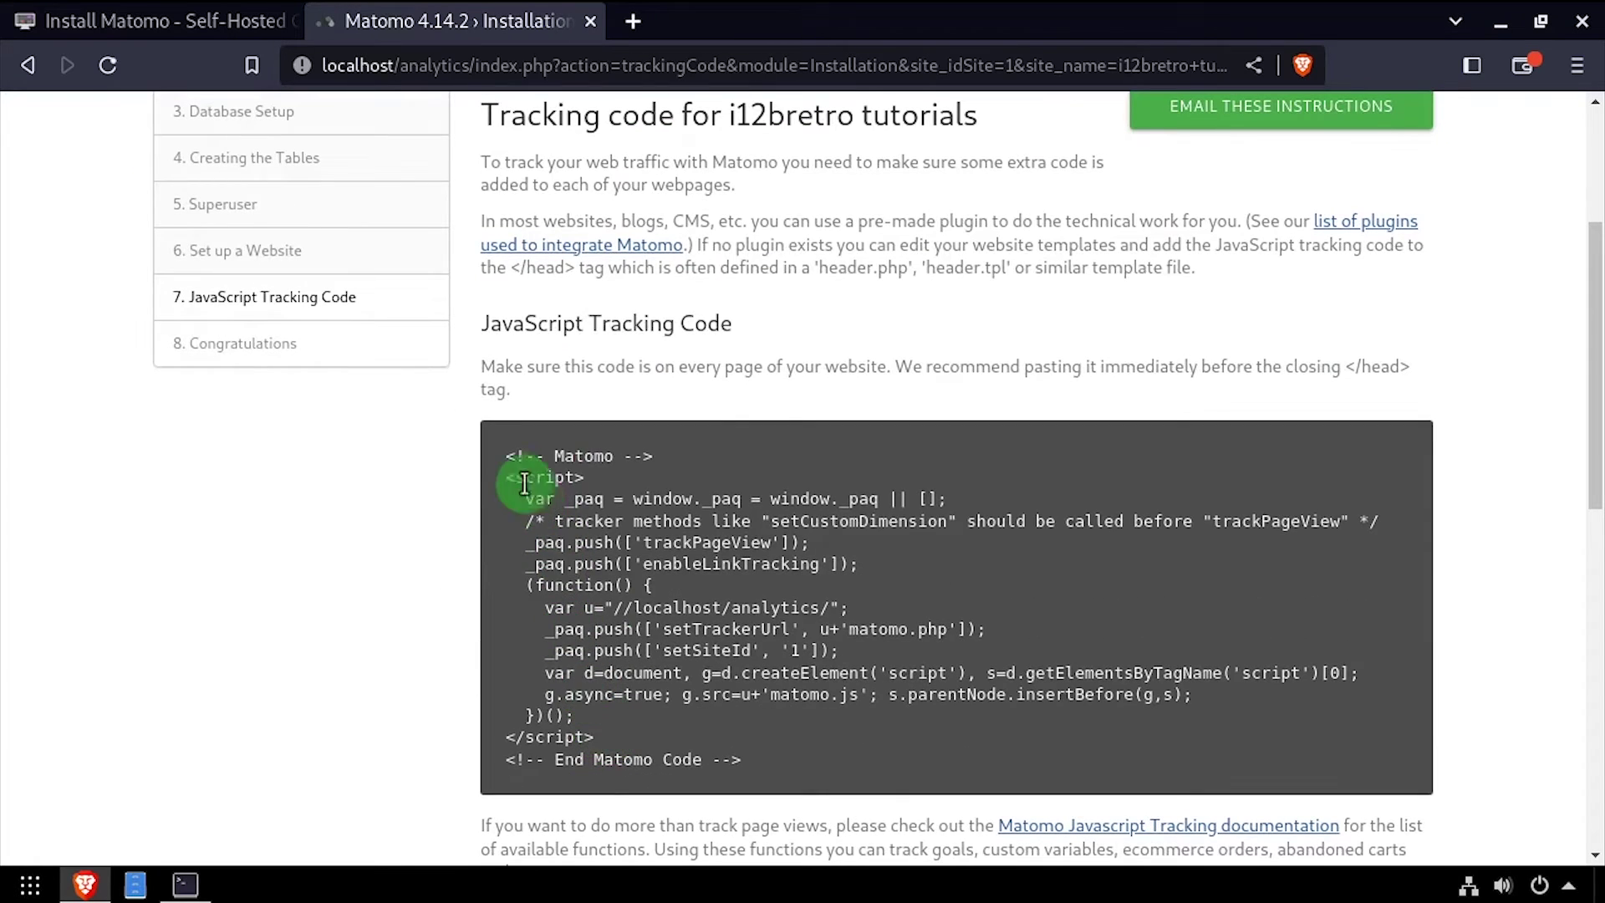
{"action": "left_click_drag", "start_coordinate": [505, 456], "coordinate": [956, 752]}
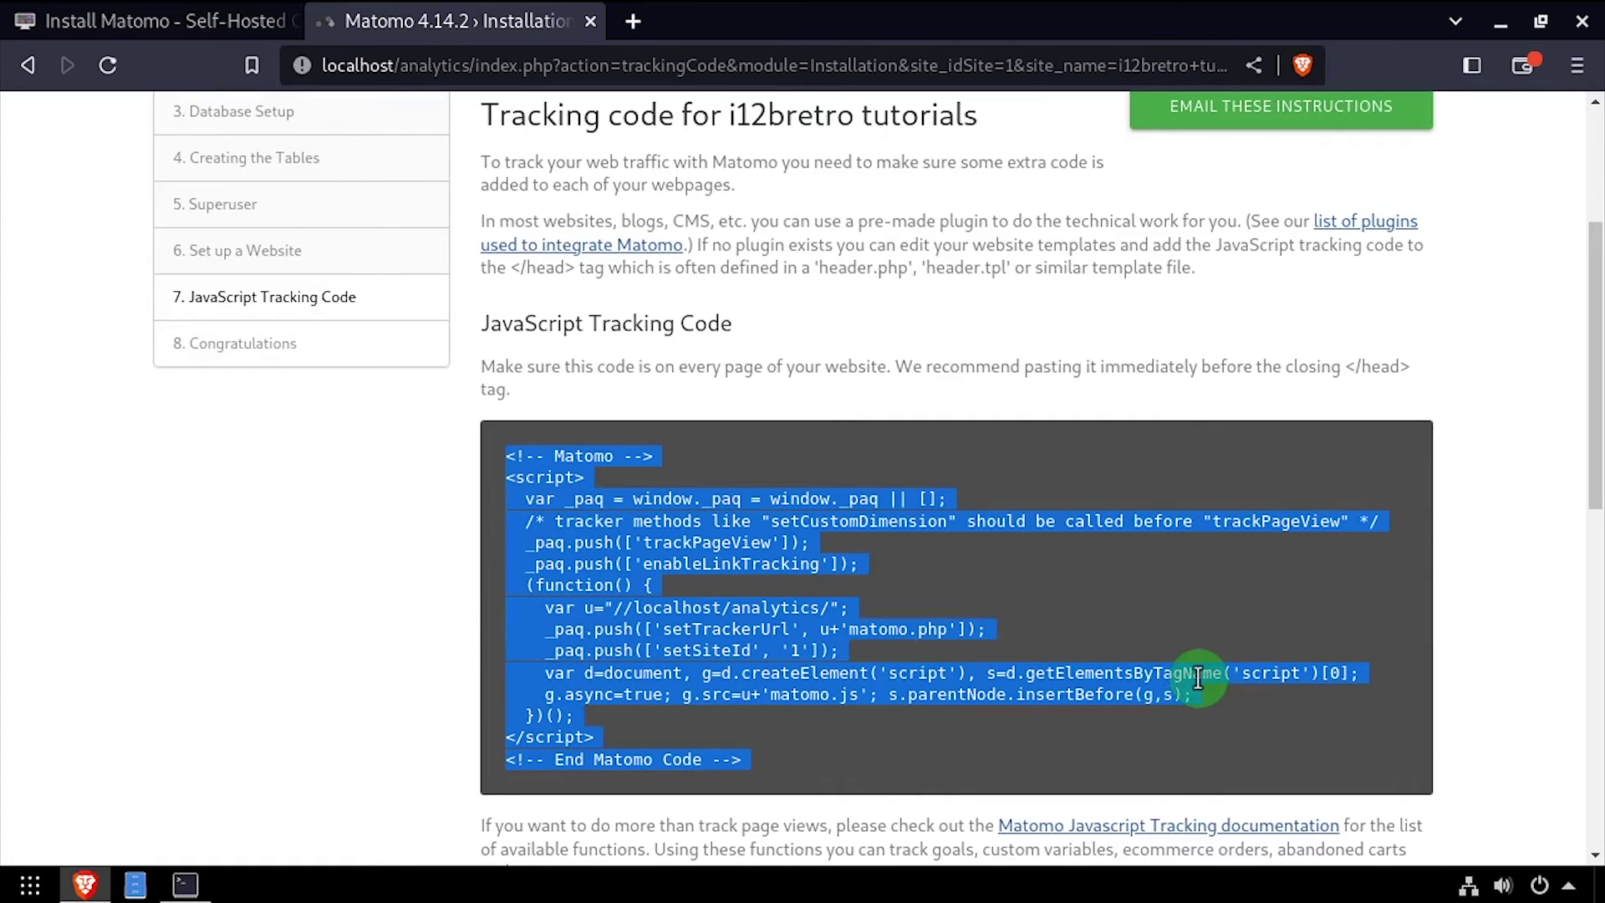
{"action": "scroll", "coordinate": [817, 685], "scroll_direction": "down", "scroll_amount": 10}
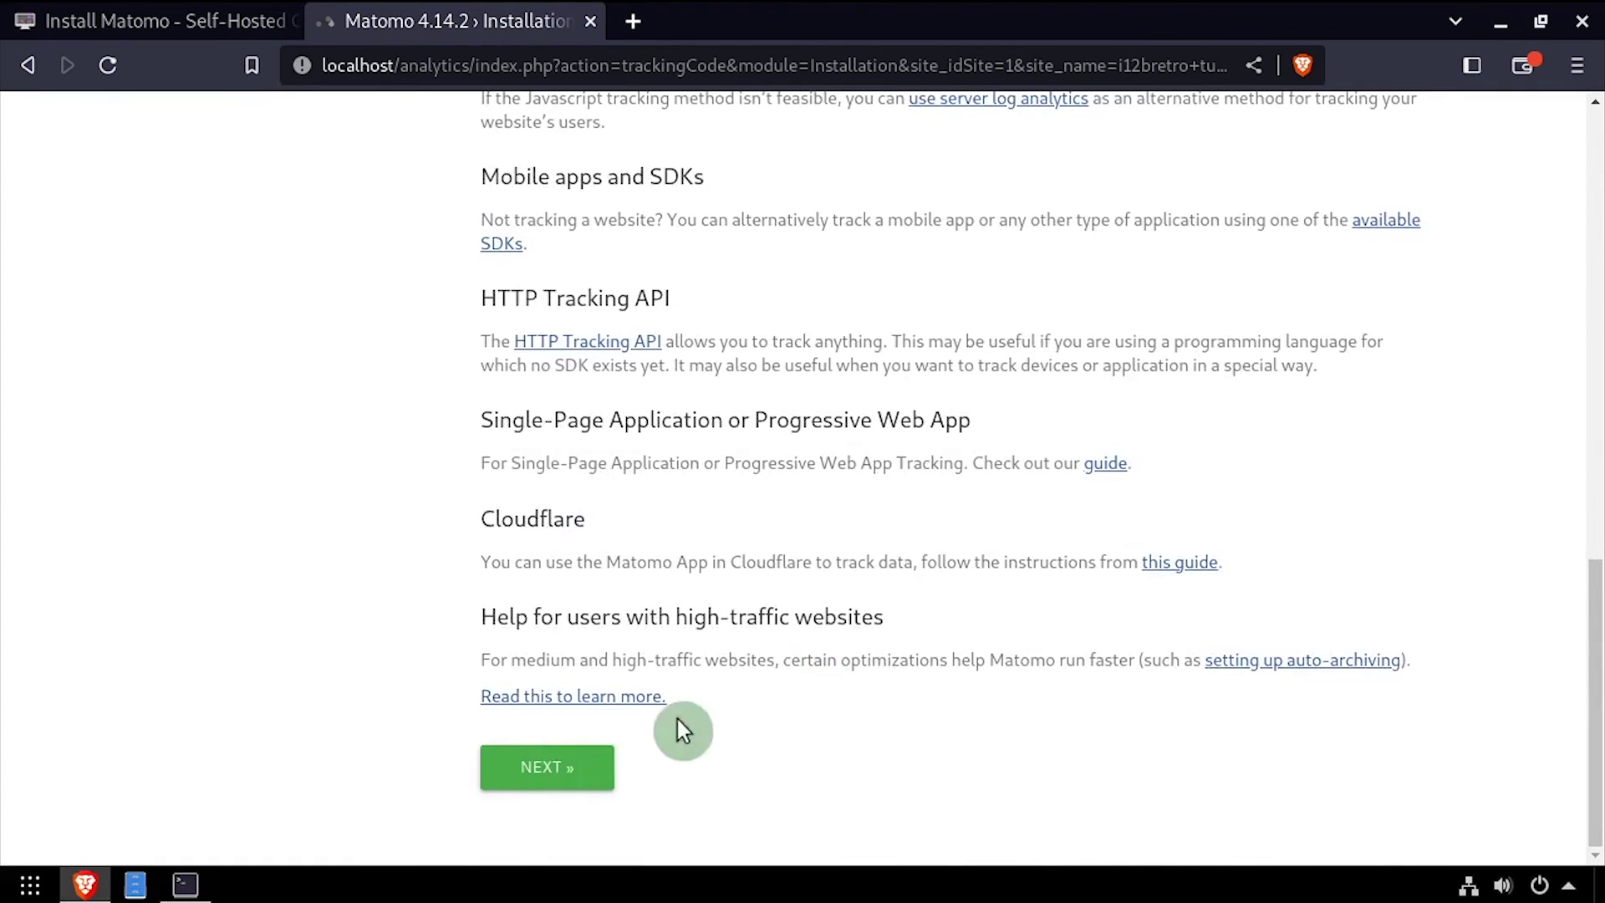
{"action": "left_click", "coordinate": [568, 757]}
{"action": "scroll", "coordinate": [808, 724], "scroll_direction": "down", "scroll_amount": 2}
Enter the superuser account password on the Sign in page to log in
{"action": "scroll", "coordinate": [808, 724], "scroll_direction": "down", "scroll_amount": 1}
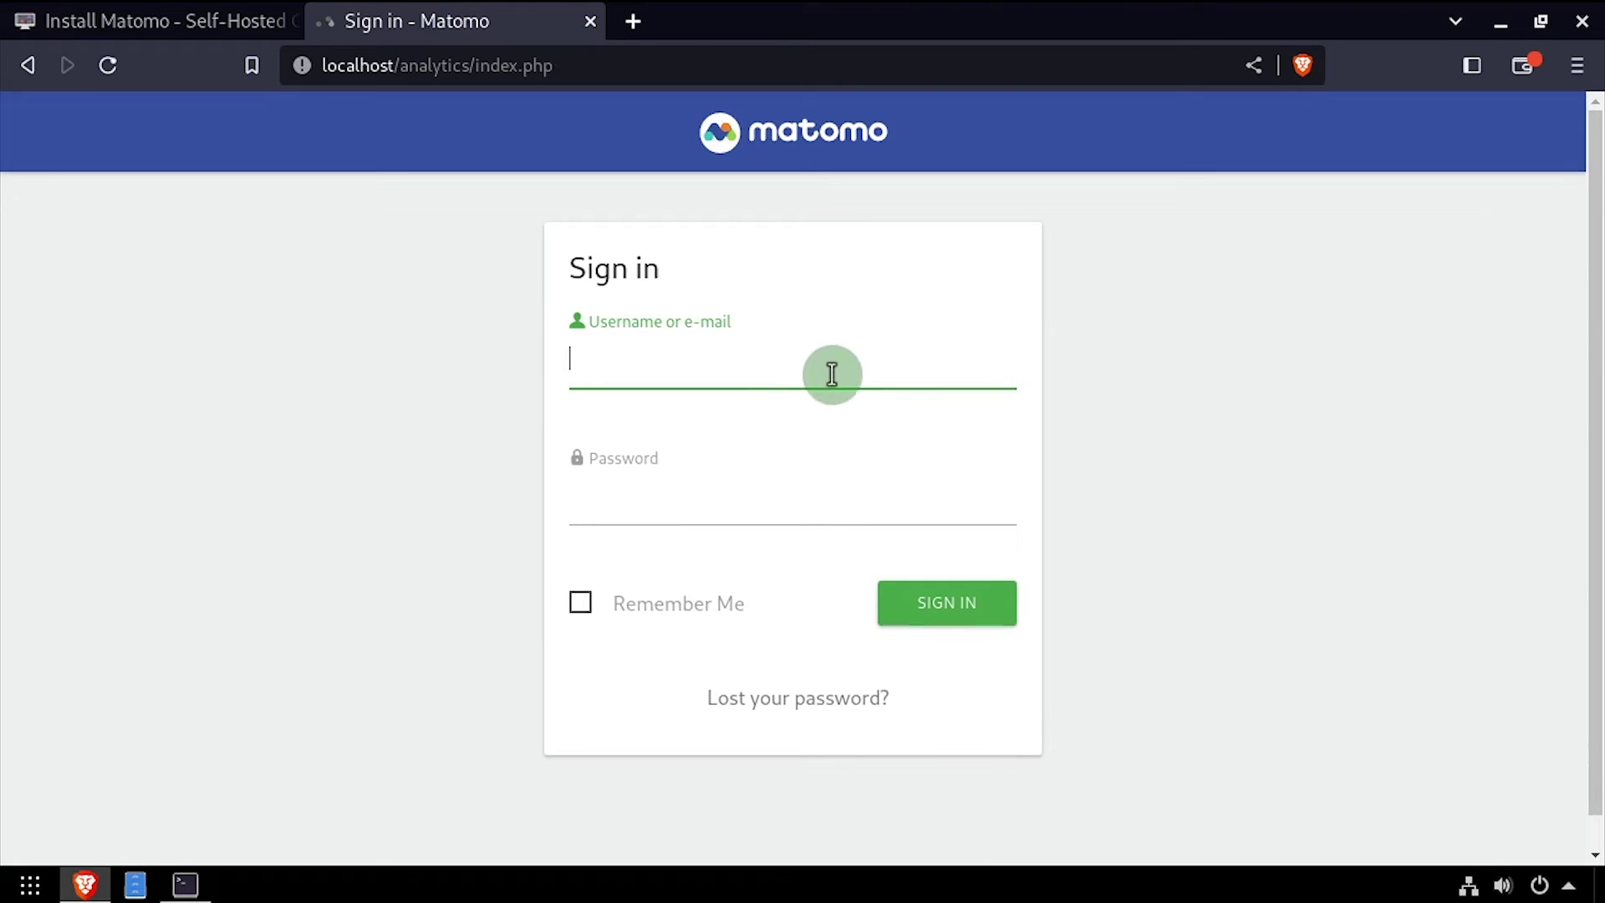
{"action": "key", "text": "Tab"}
{"action": "type", "text": "••"}
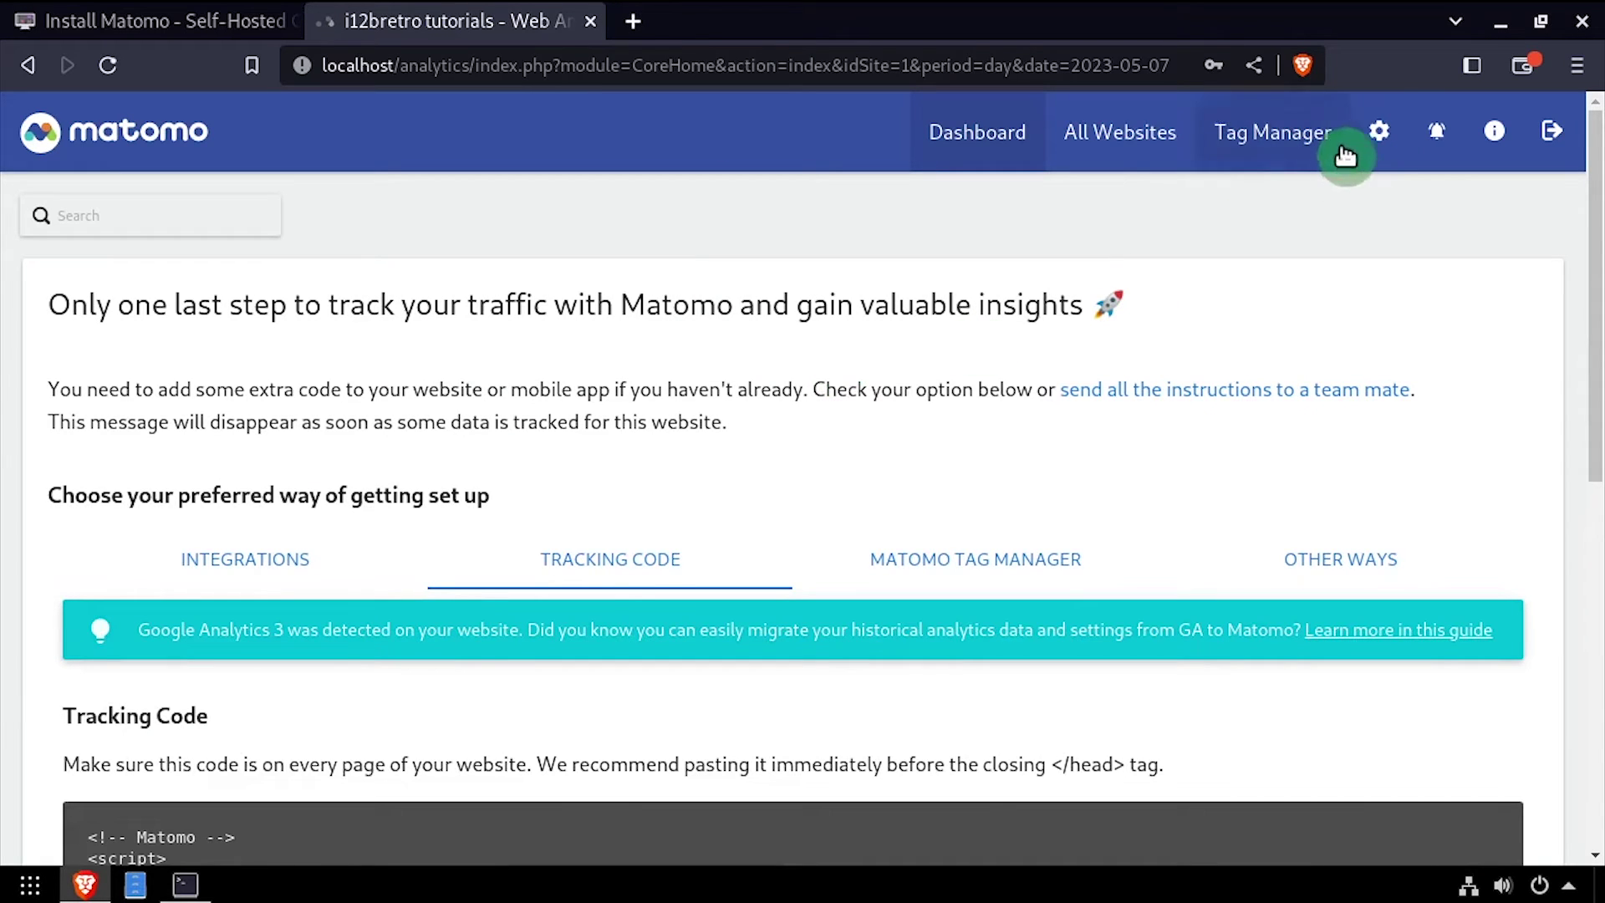
Go to the Marketplace under the Platform section of Matomo's administration
{"action": "left_click", "coordinate": [1381, 137]}
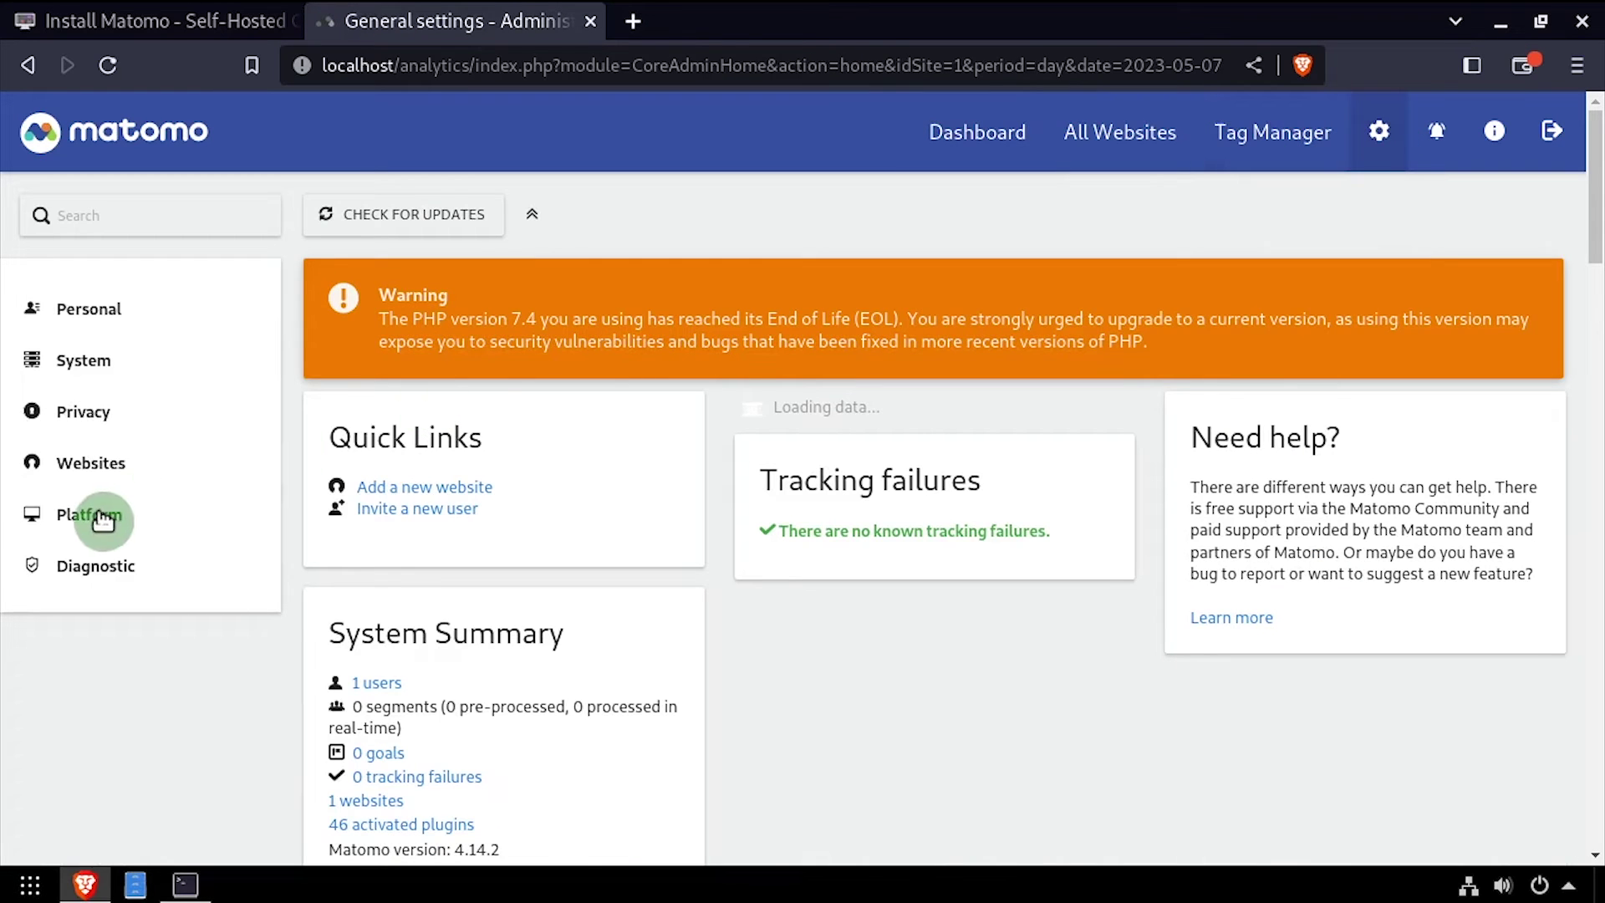
{"action": "left_click", "coordinate": [98, 515]}
{"action": "left_click", "coordinate": [114, 566]}
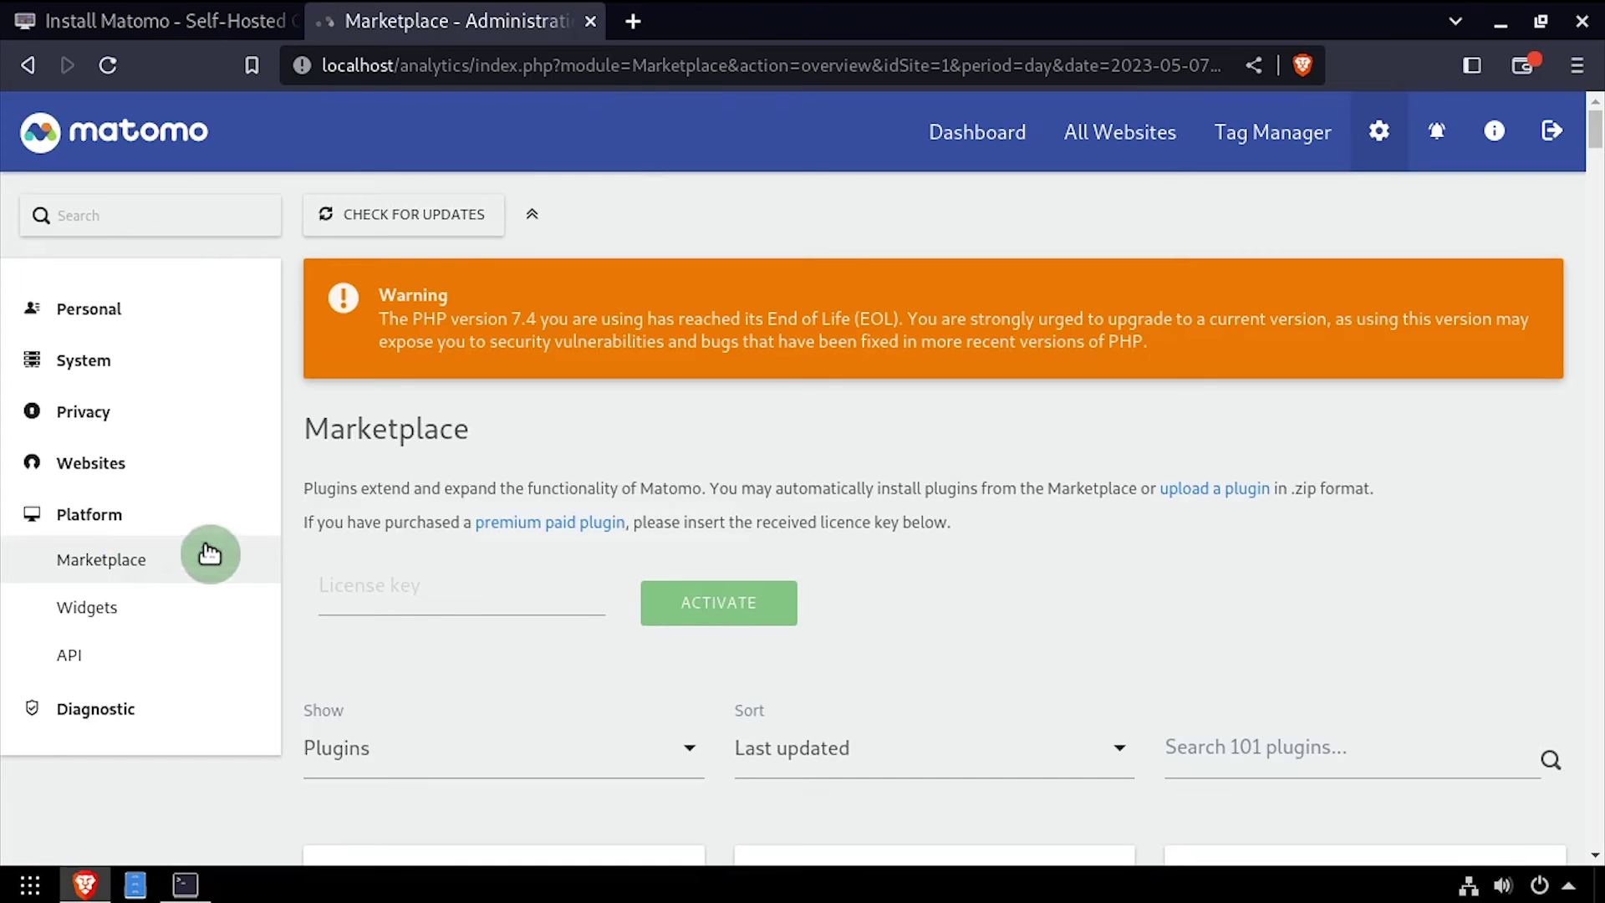
Switch the Marketplace listing to Themes and choose to install Dark Theme
{"action": "scroll", "coordinate": [440, 494], "scroll_direction": "down", "scroll_amount": 3}
{"action": "left_click", "coordinate": [380, 439]}
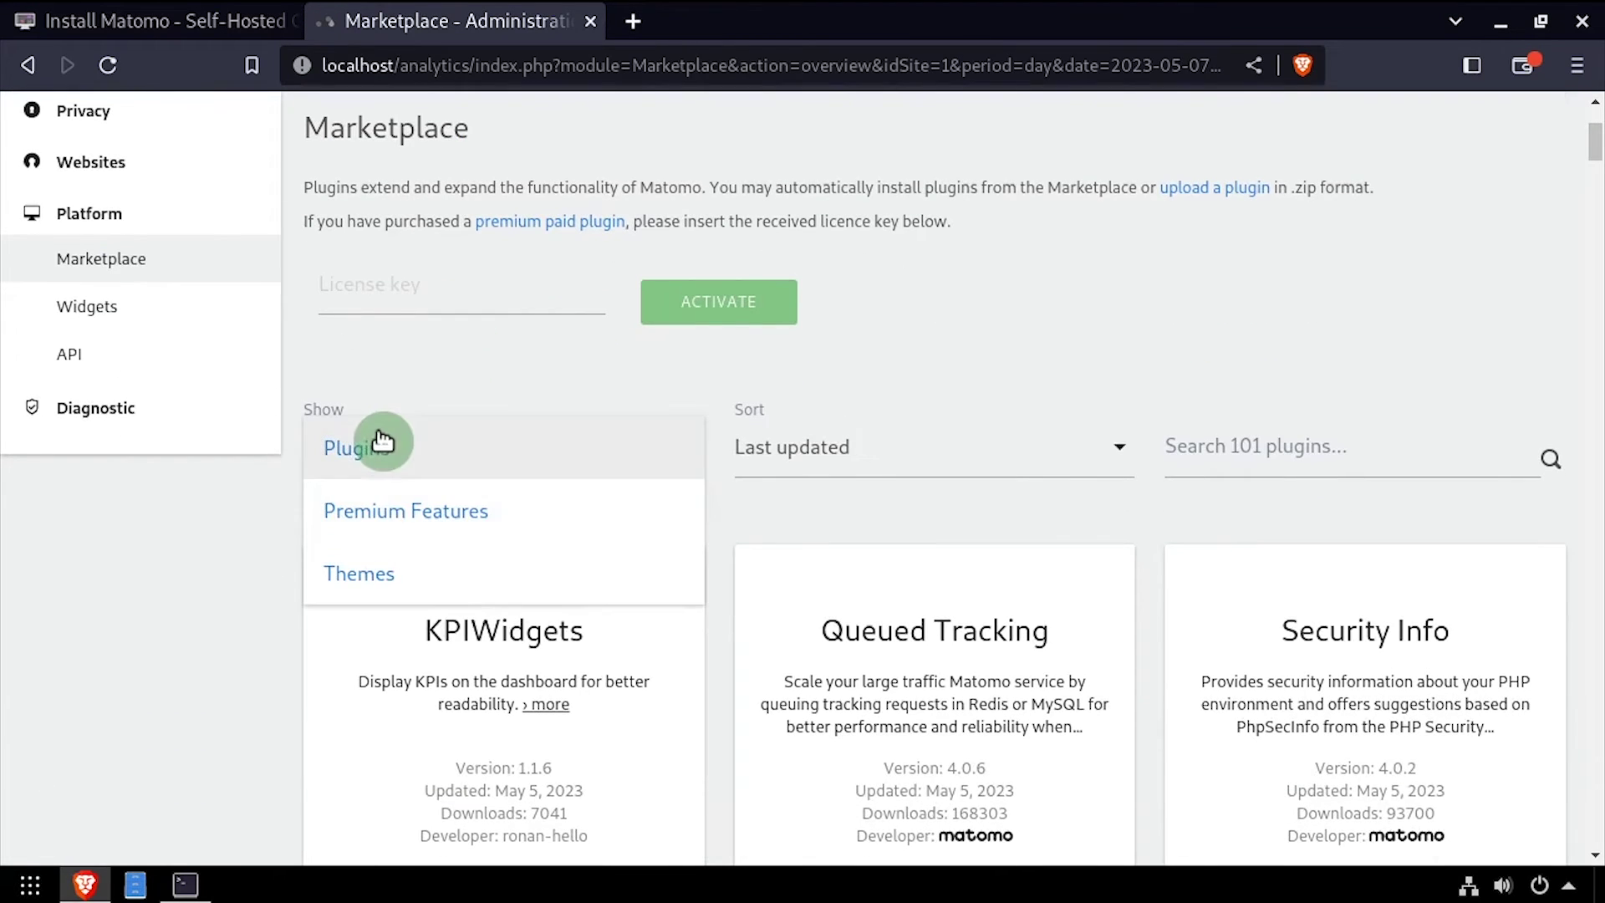
{"action": "left_click", "coordinate": [383, 566]}
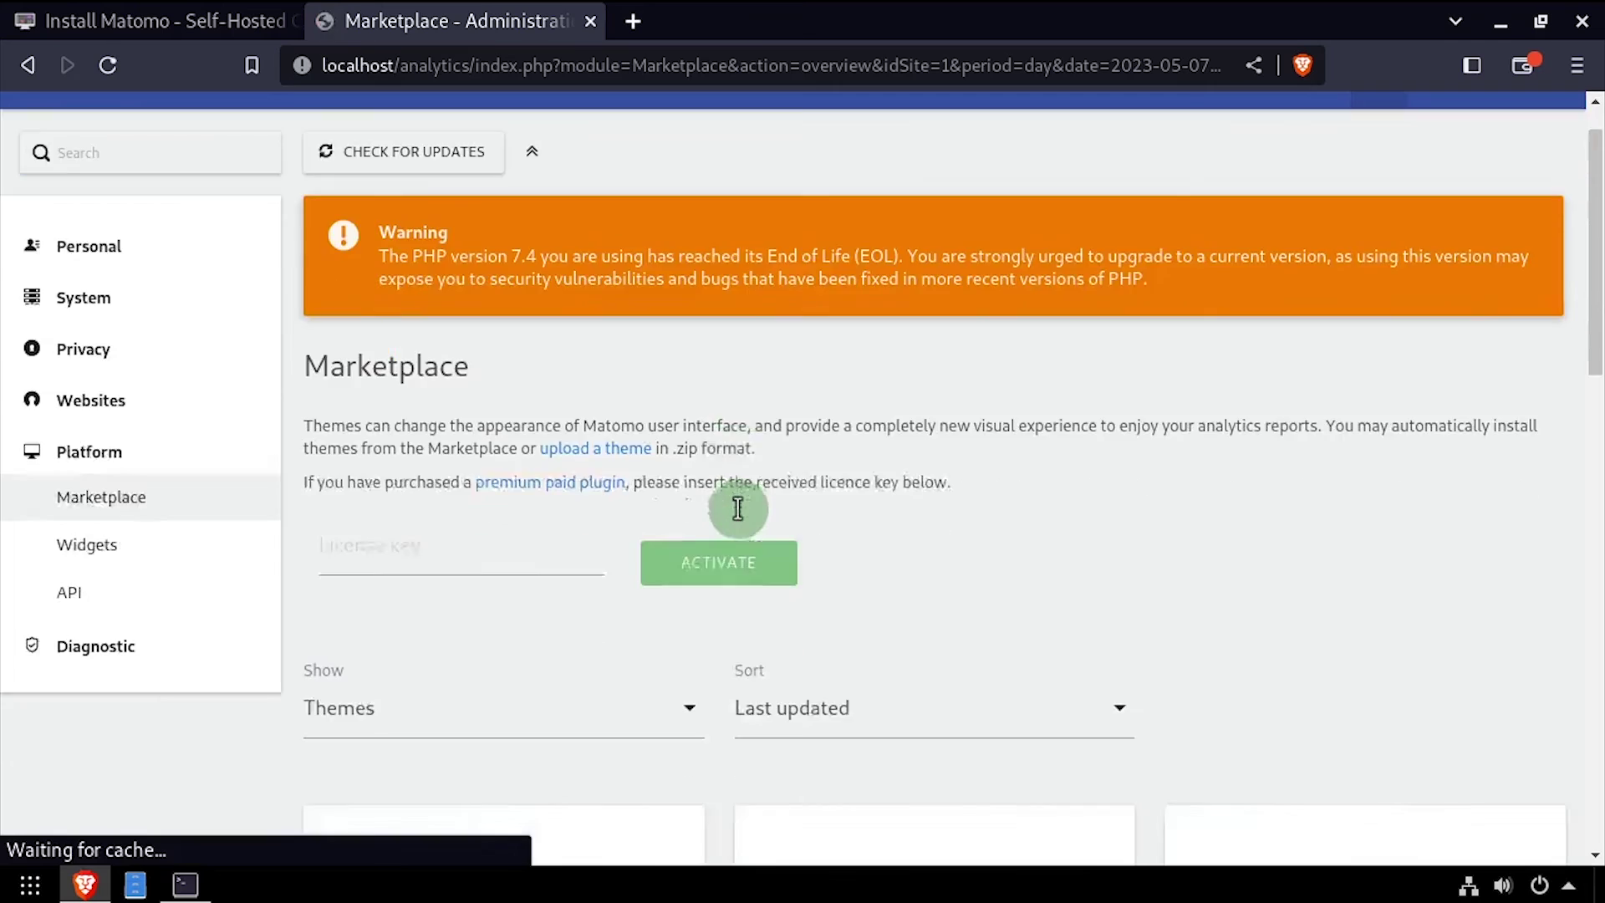
{"action": "scroll", "coordinate": [919, 519], "scroll_direction": "down", "scroll_amount": 7}
{"action": "left_click", "coordinate": [929, 676]}
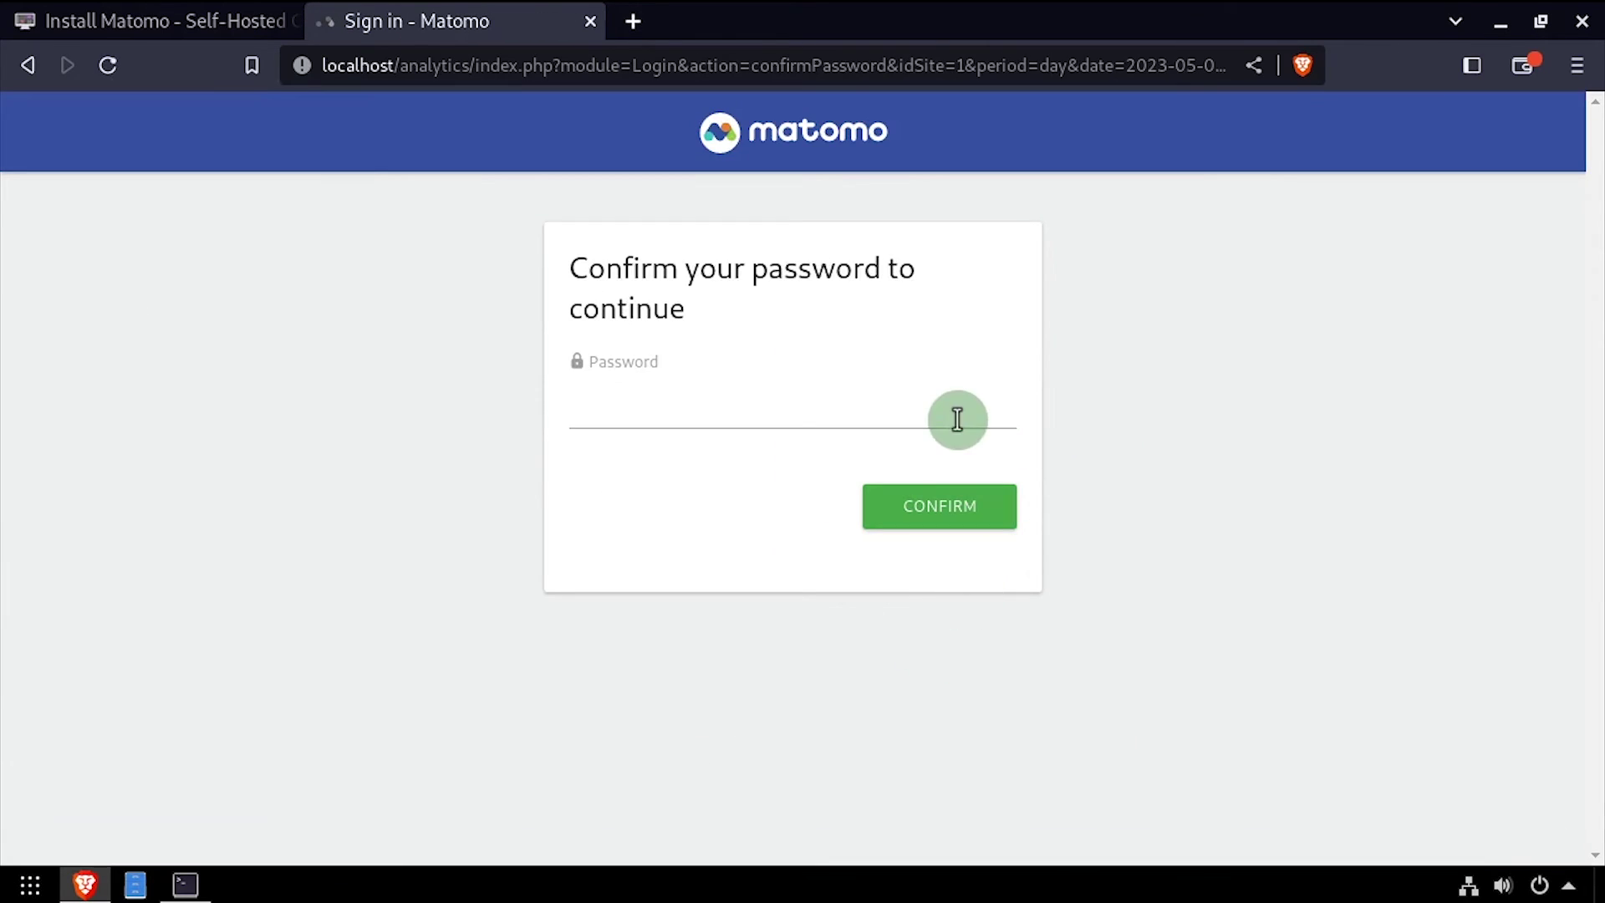
Confirm the account password and activate the installed DarkTheme 1.2.3
{"action": "left_click", "coordinate": [958, 421]}
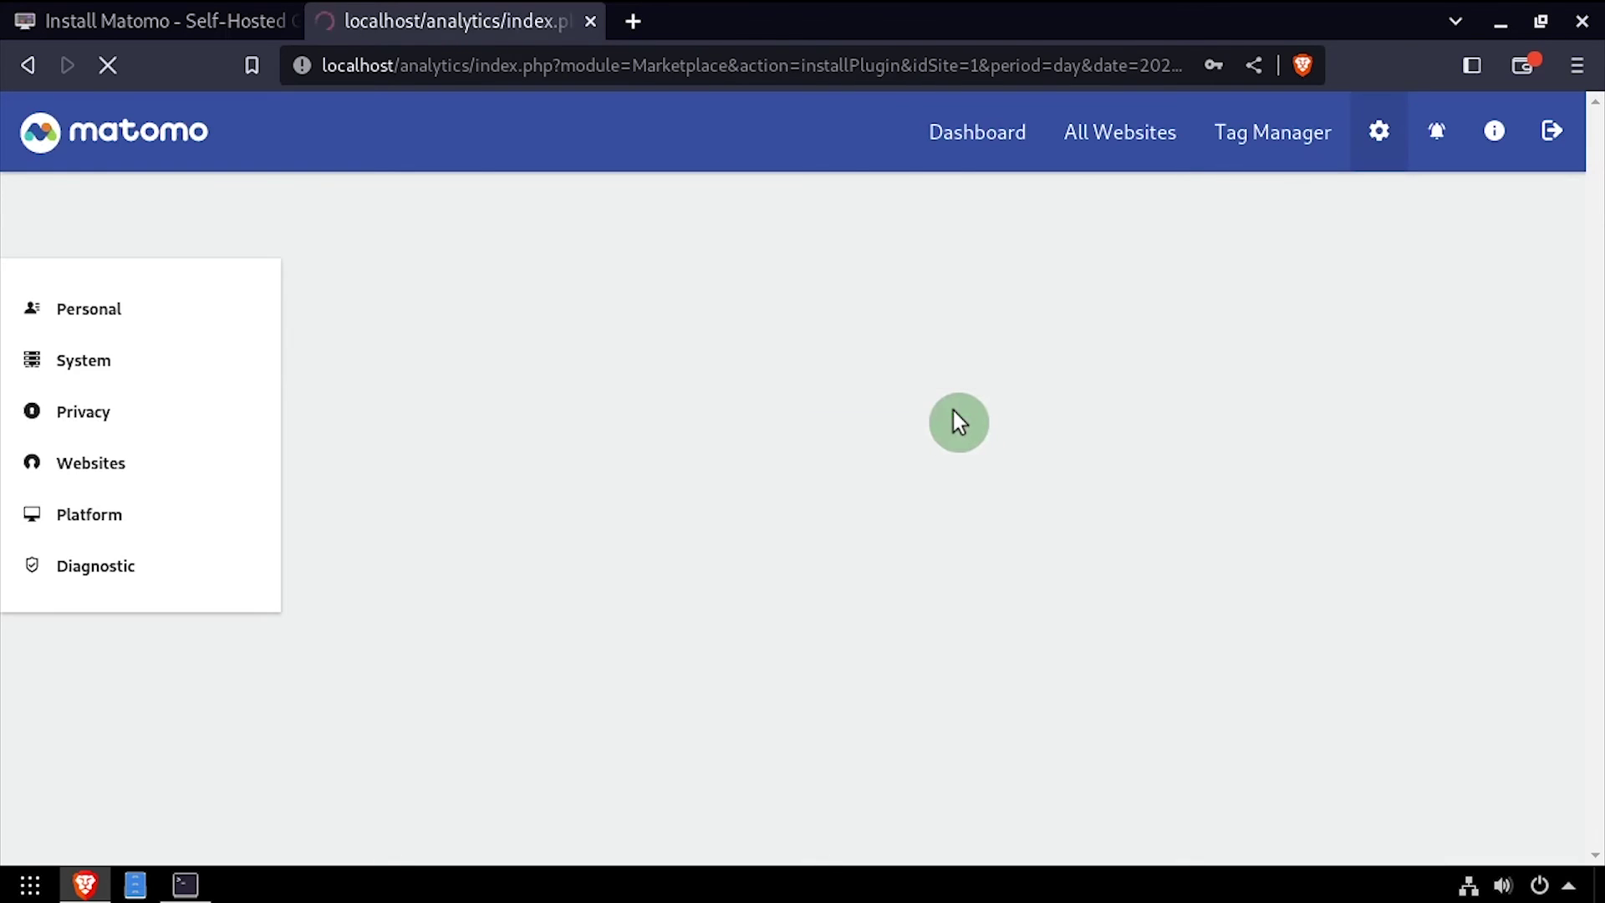
{"action": "left_click", "coordinate": [441, 642]}
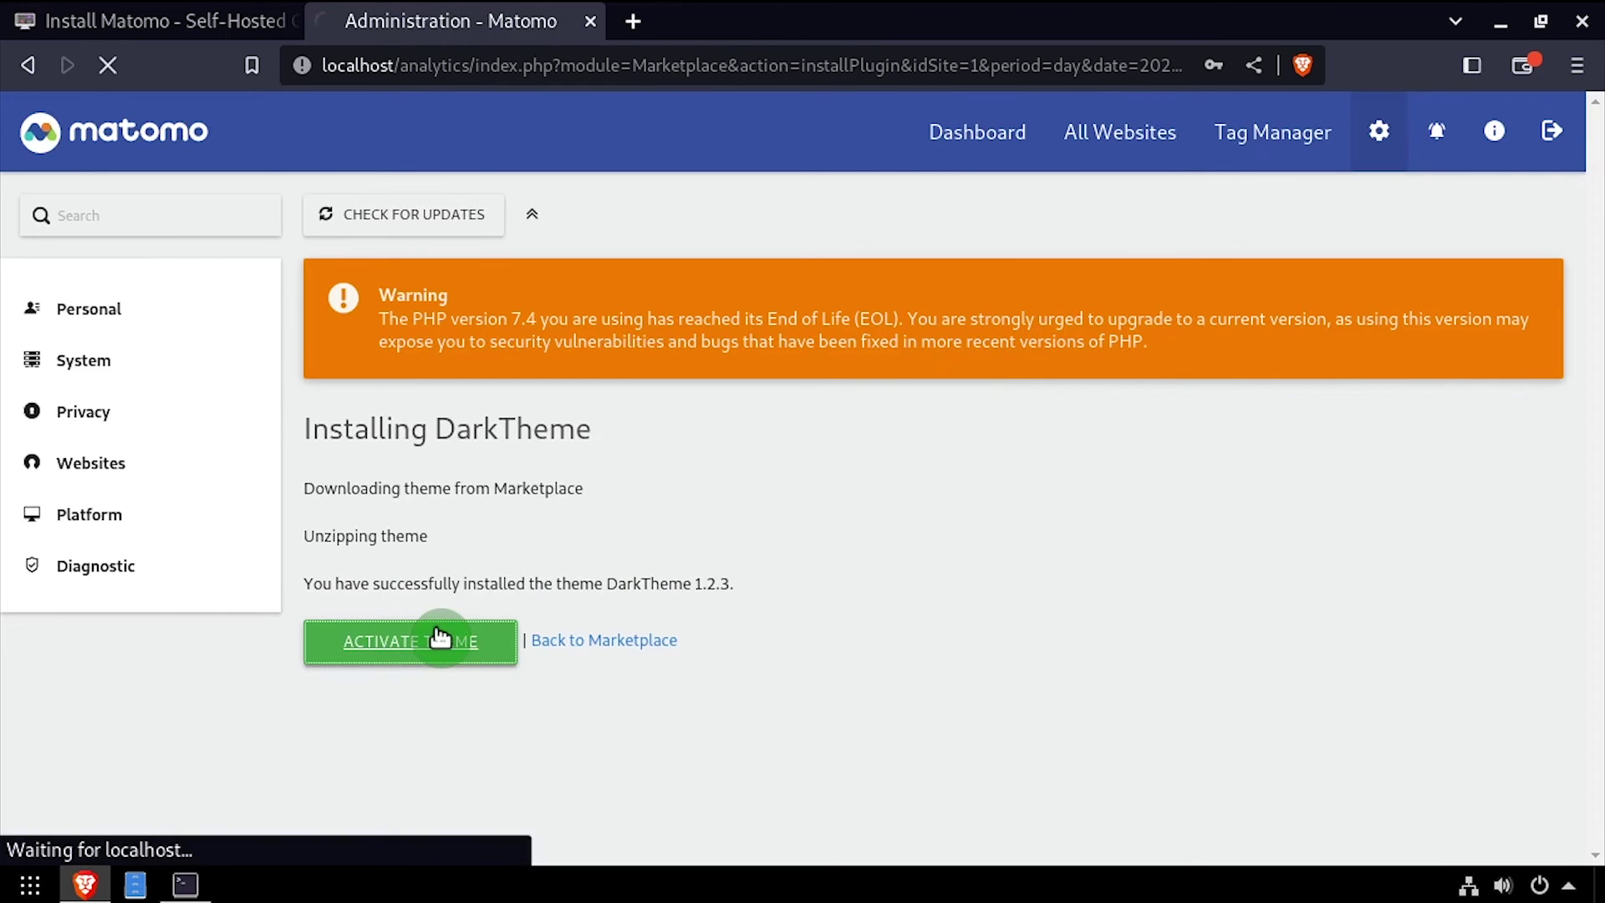